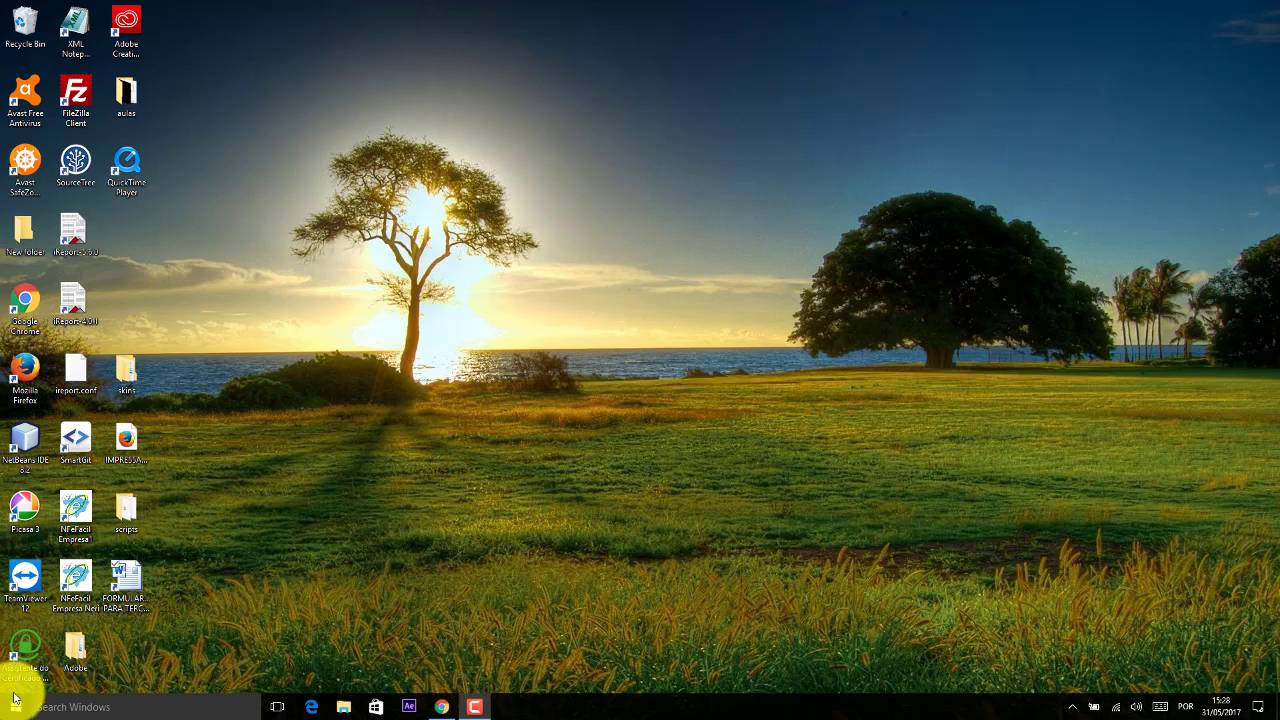
Open Paint from the Windows Accessories group in the installed apps list
click(16, 710)
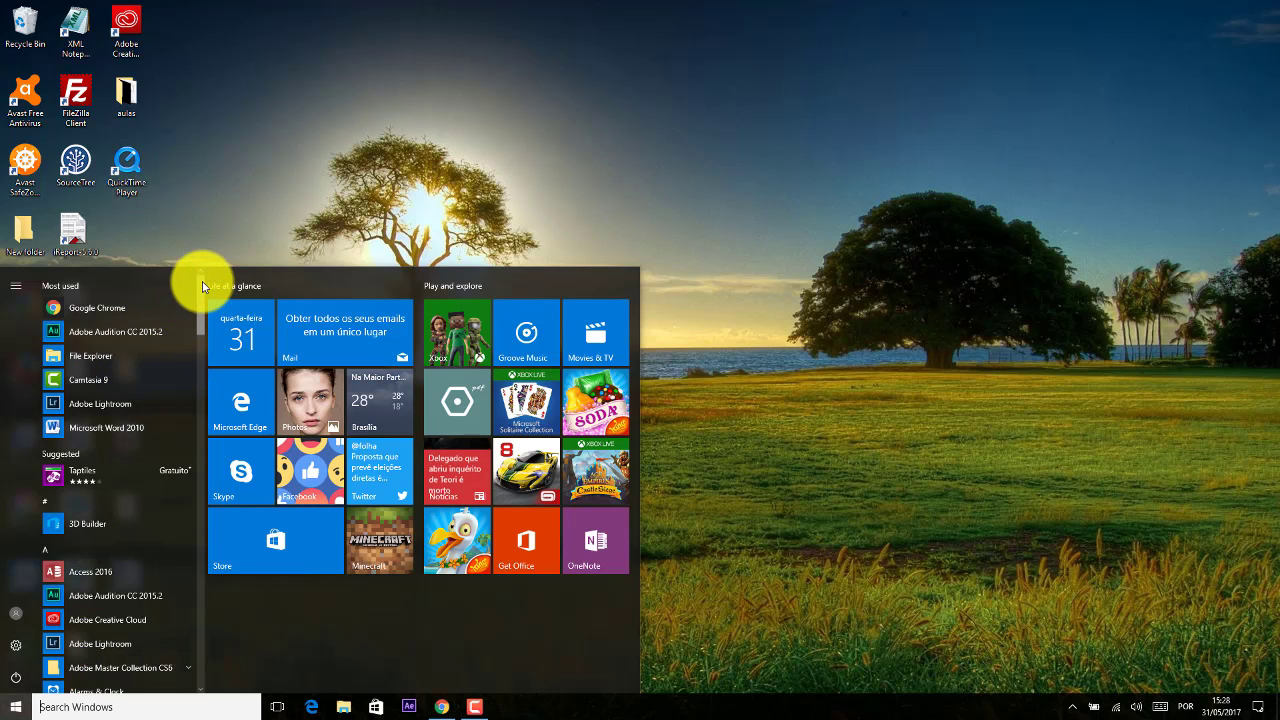
drag(200, 277, 234, 617)
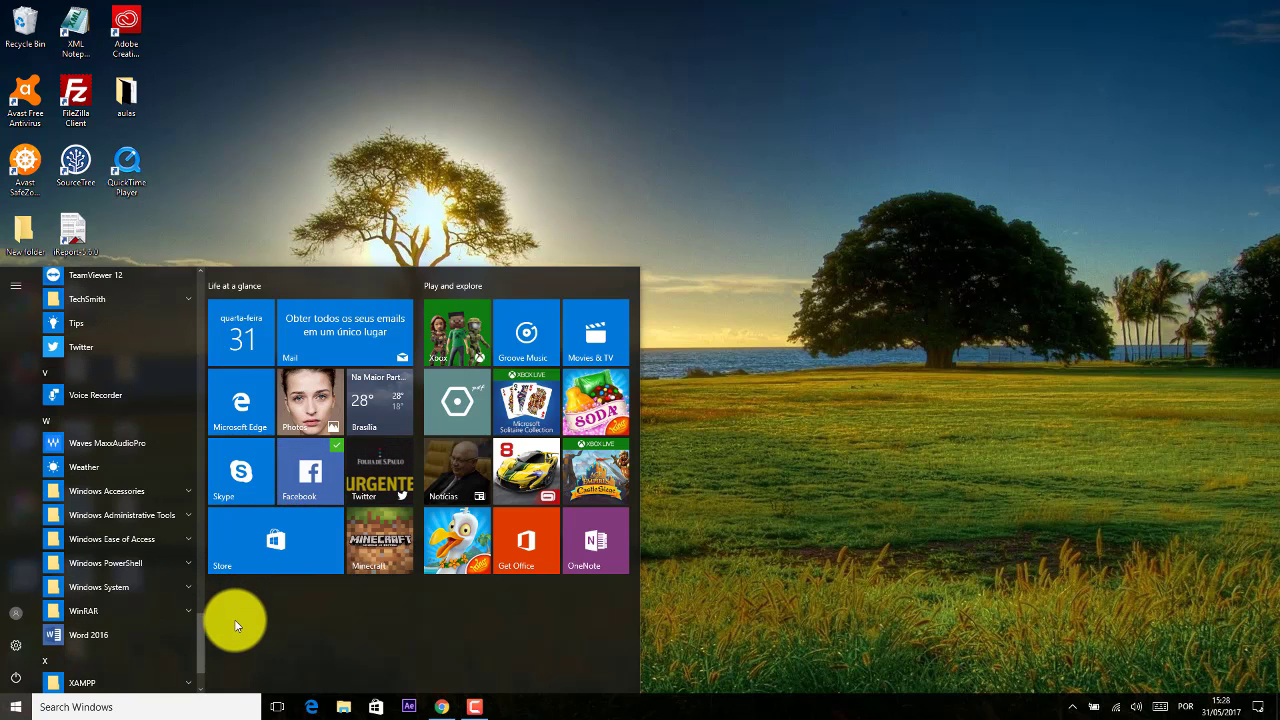
click(159, 489)
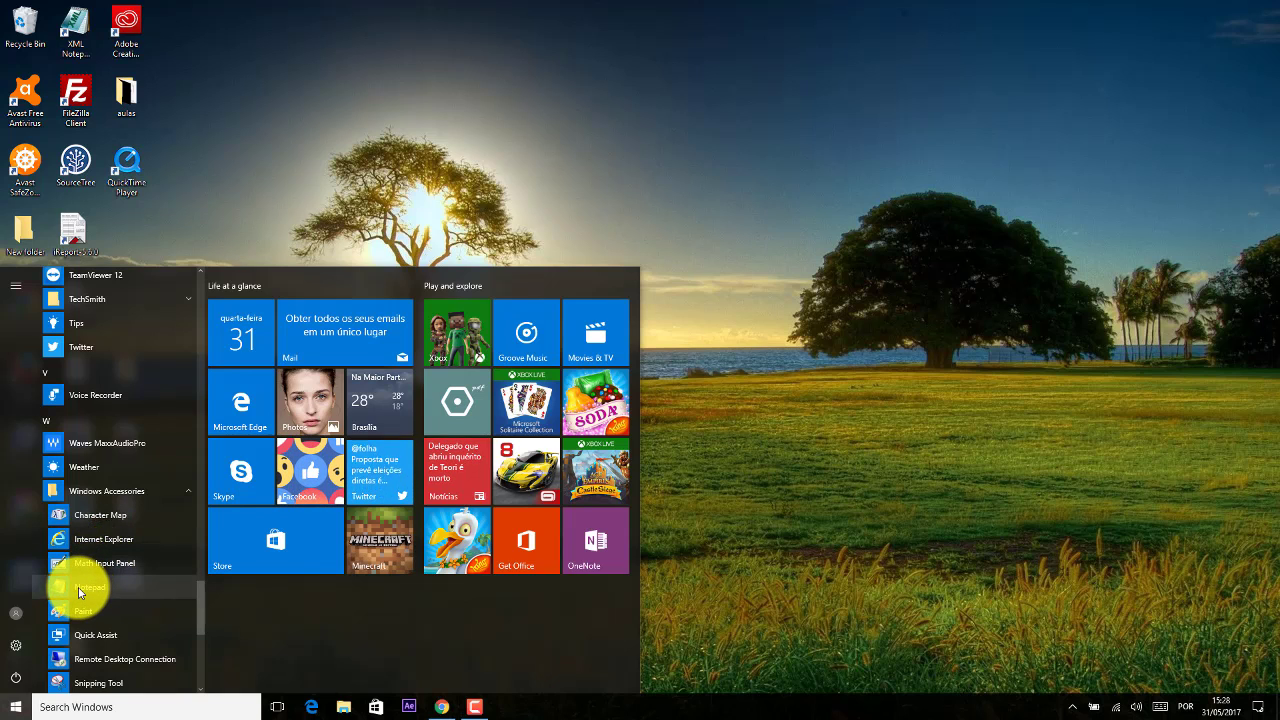
click(90, 611)
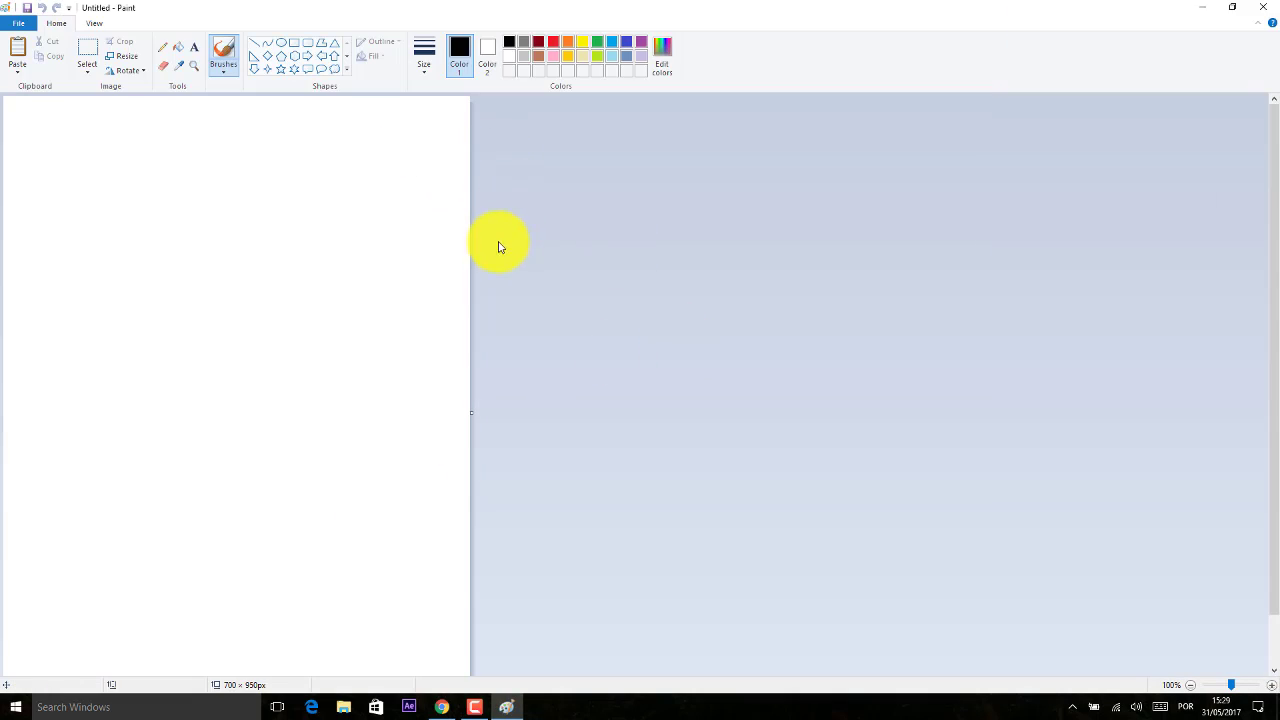
Draw a black six-point star about 320 × 394 px on the blank canvas
click(163, 65)
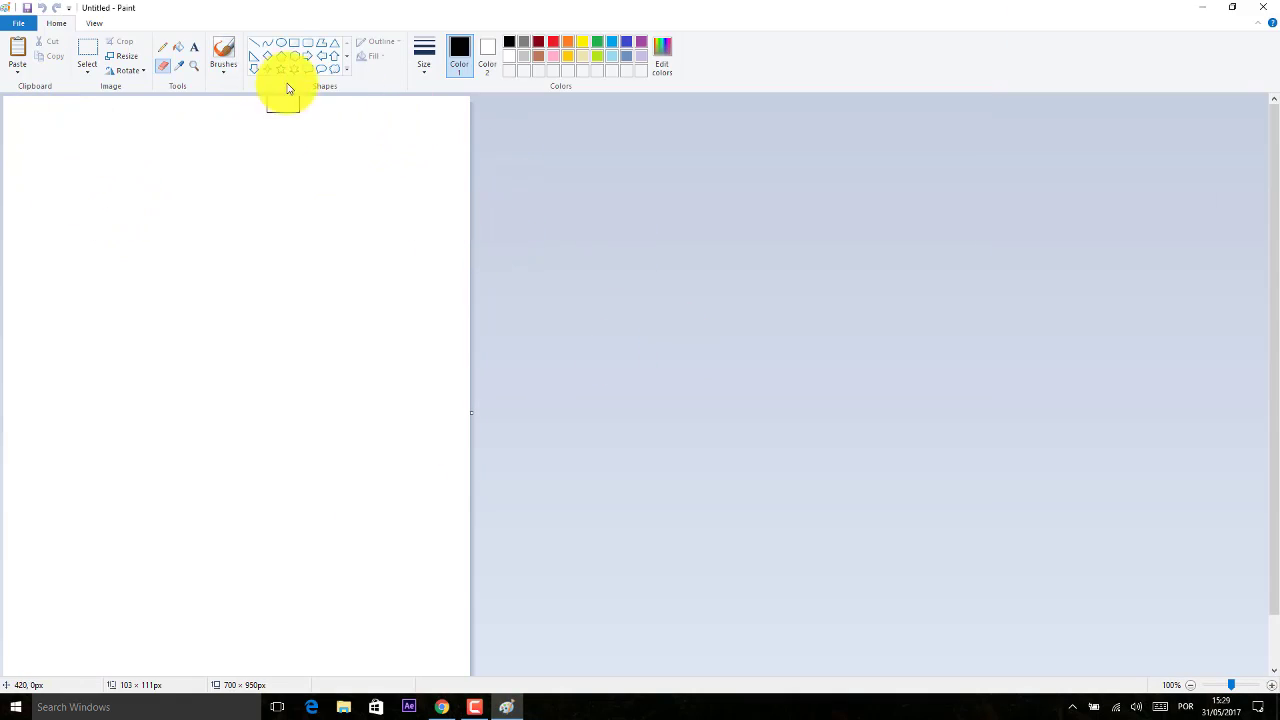
click(293, 69)
drag(190, 230, 405, 492)
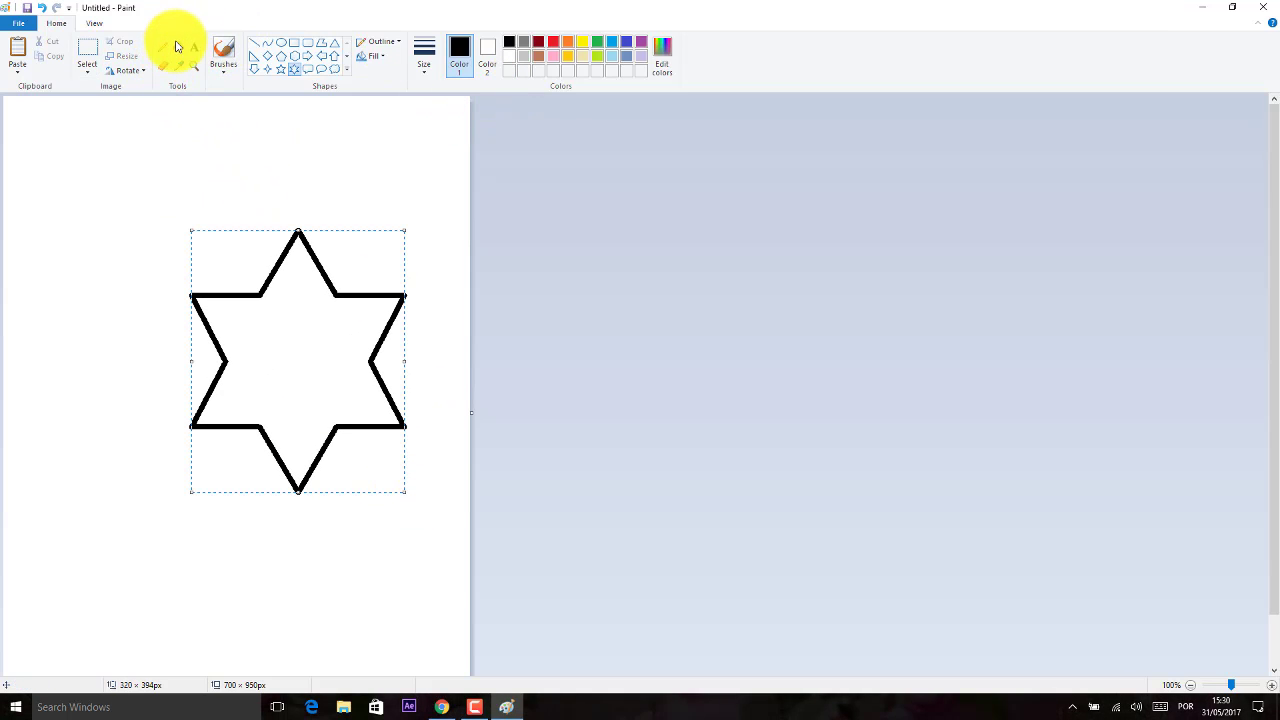
Fill the inside of the six-point star with lime green
click(223, 68)
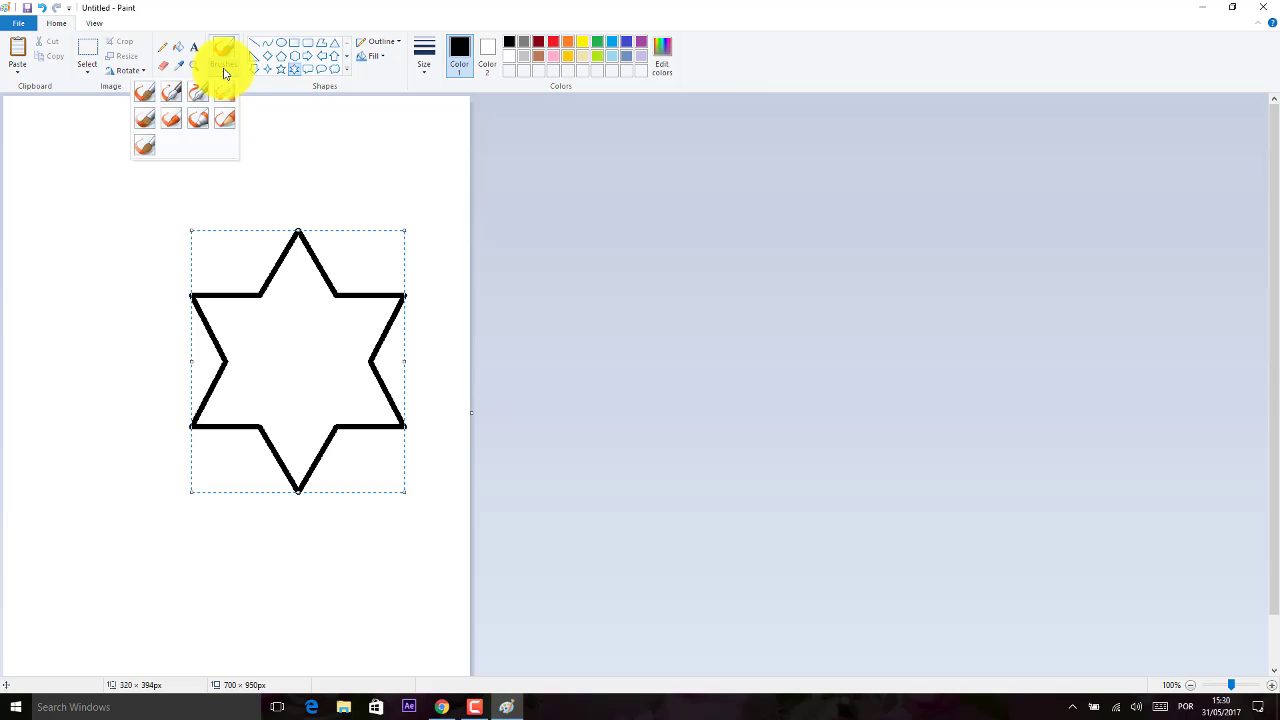
click(178, 47)
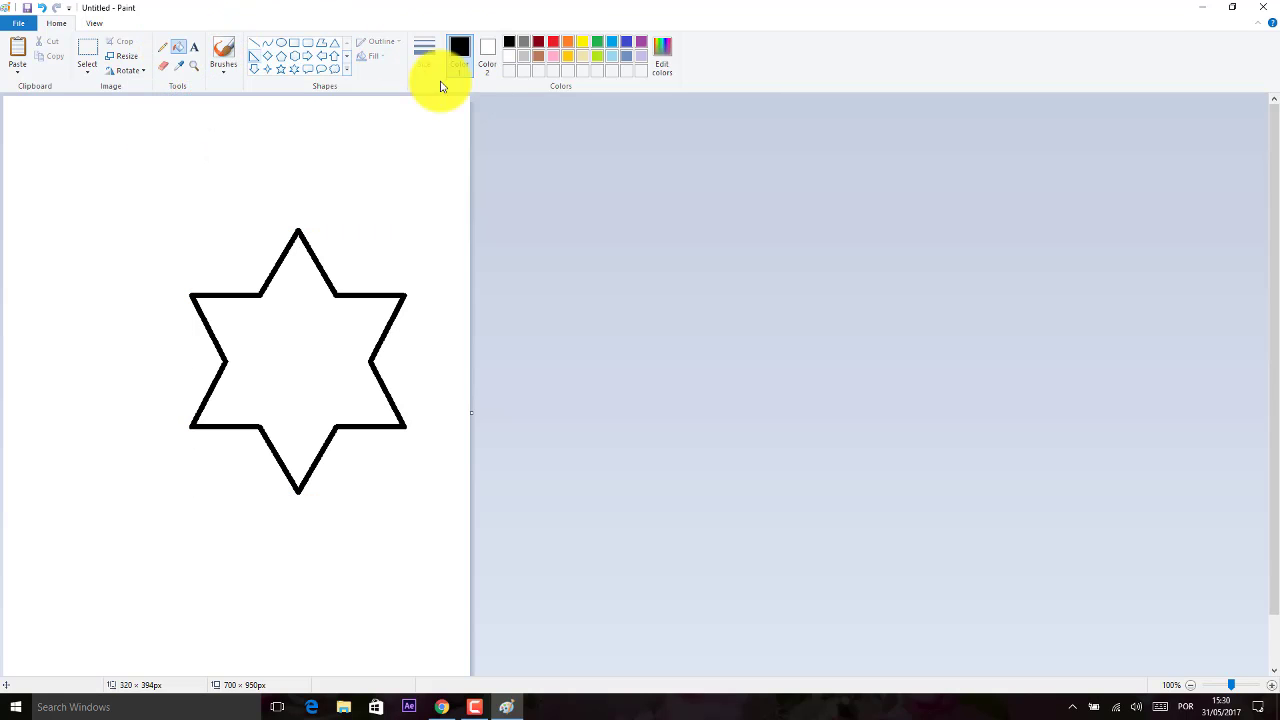
click(599, 58)
click(337, 294)
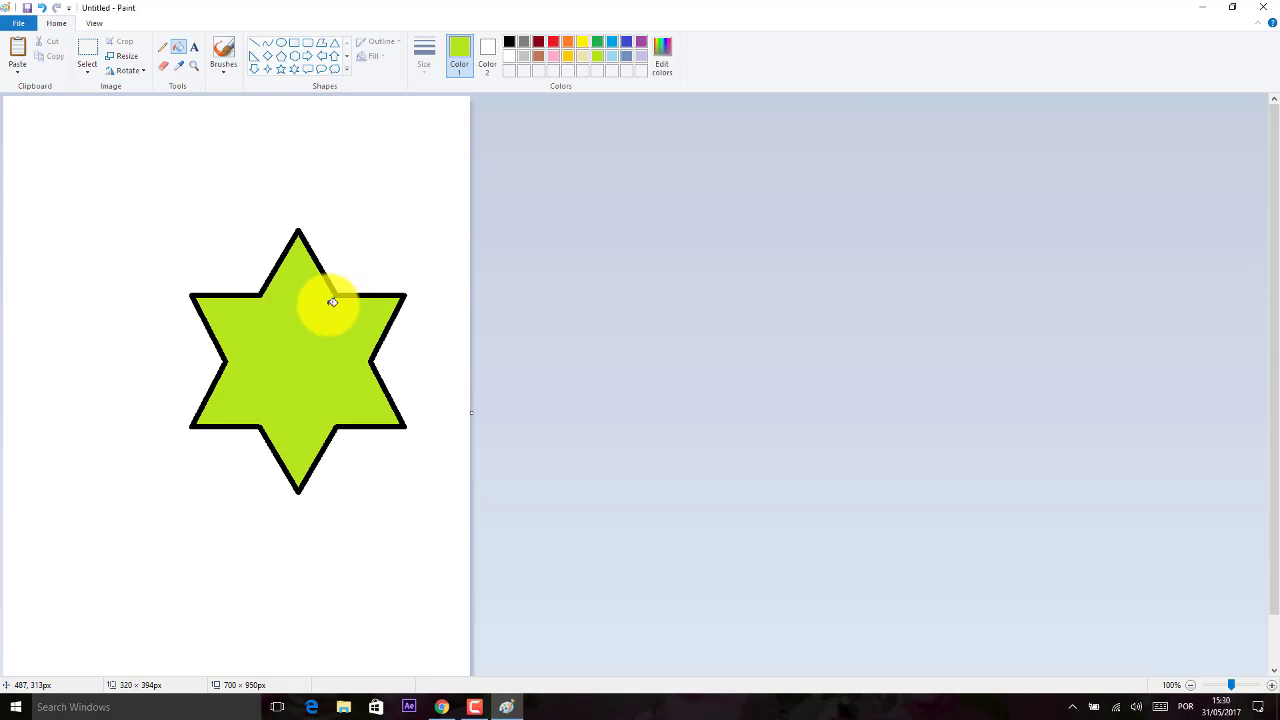
Examine the image file types offered for saving the drawing, and cancel the save
click(22, 28)
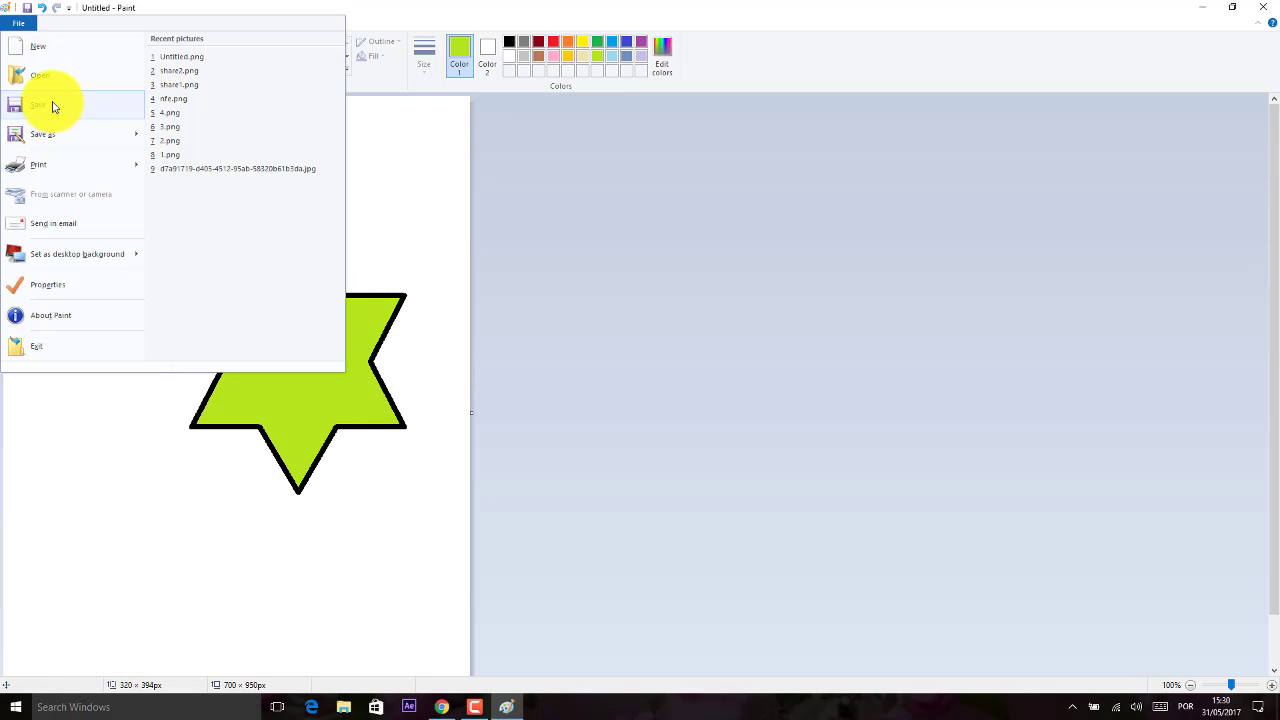
click(51, 106)
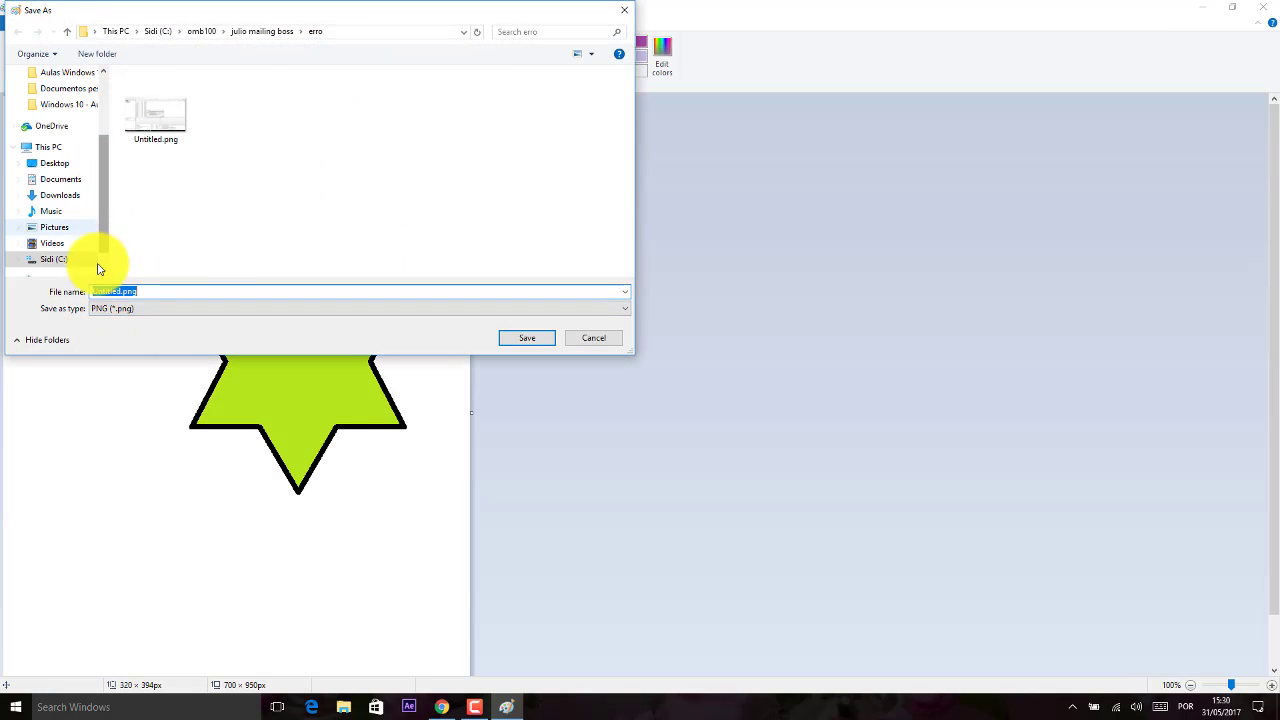
click(163, 309)
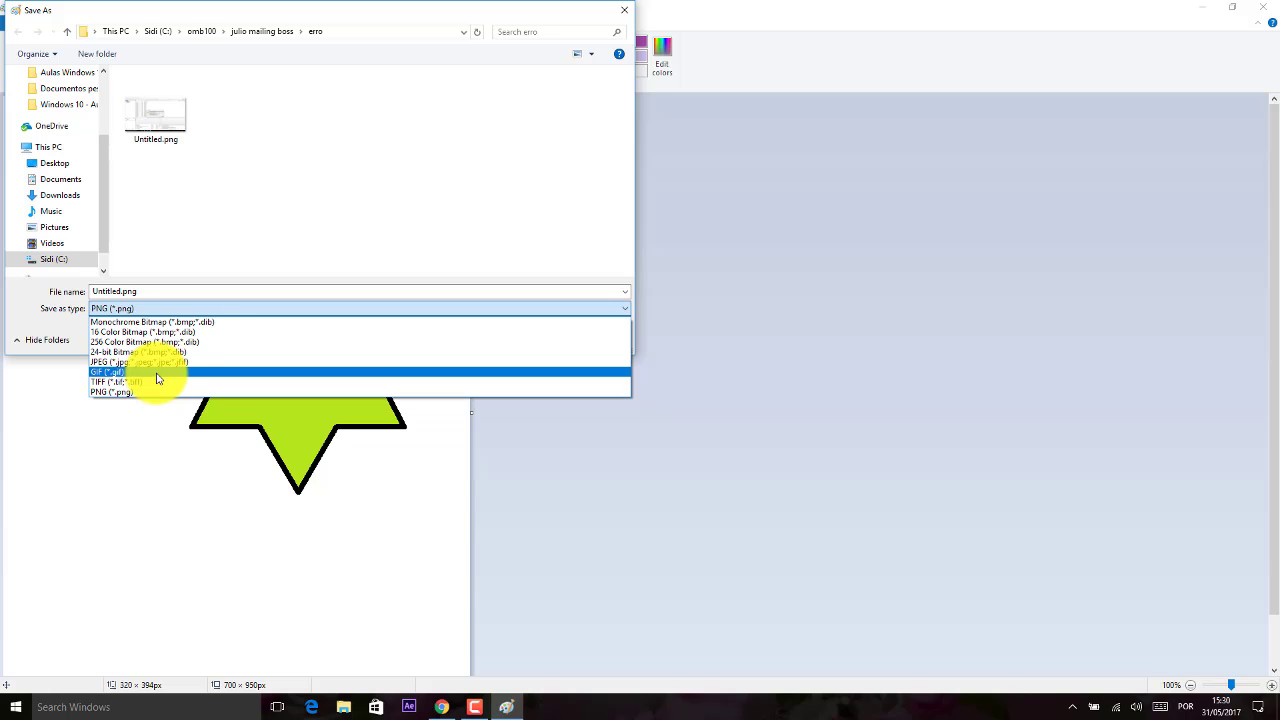
click(247, 294)
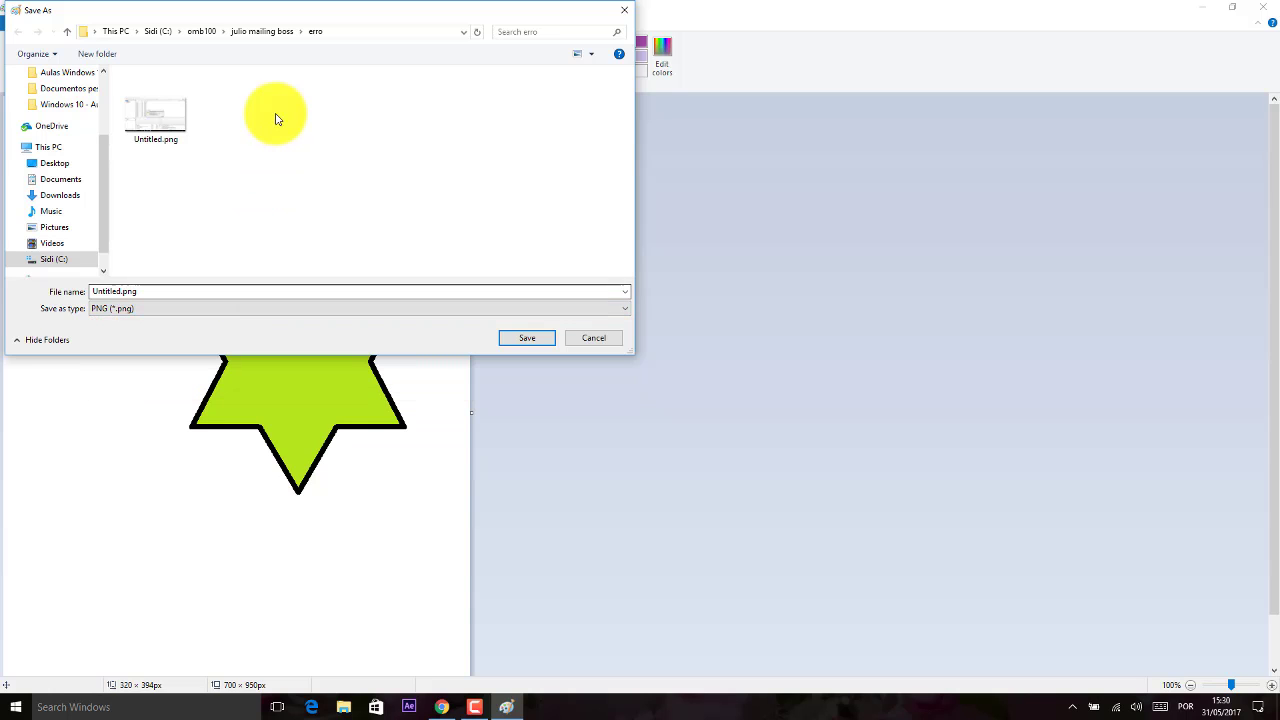
click(603, 339)
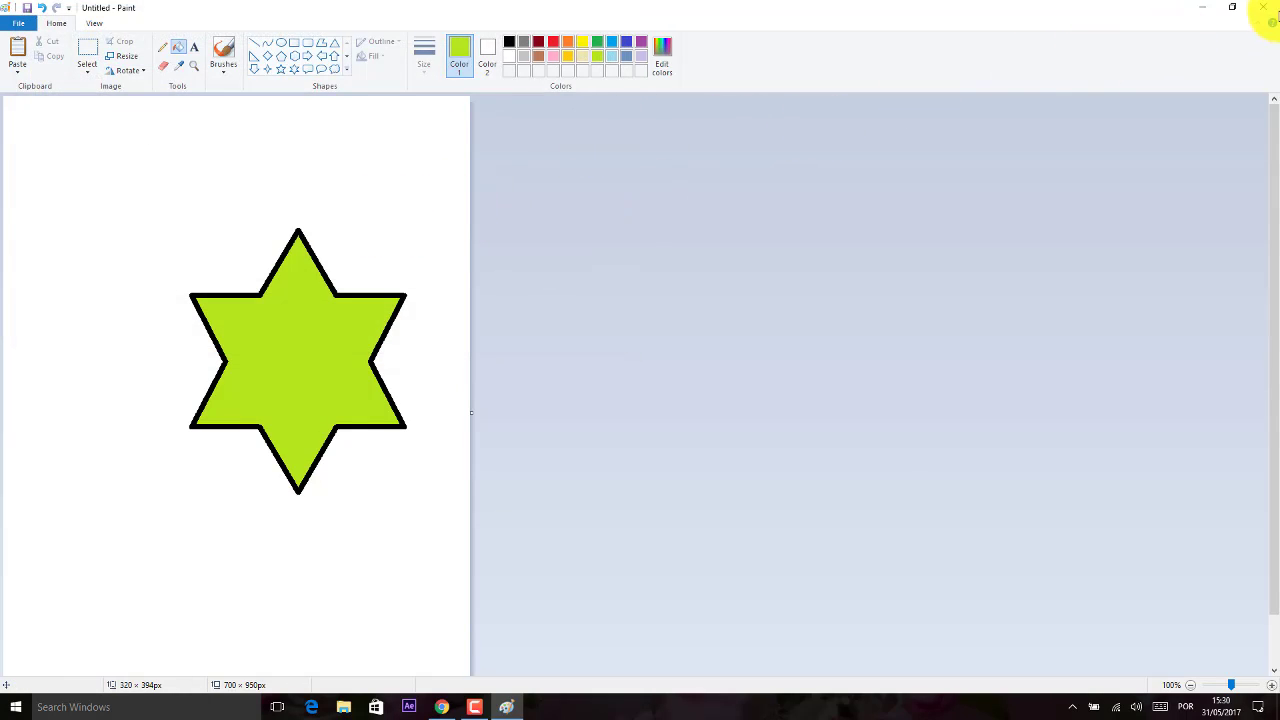
Close Paint without saving the drawing, and open WordPad from the Windows Accessories group
click(1271, 9)
click(675, 355)
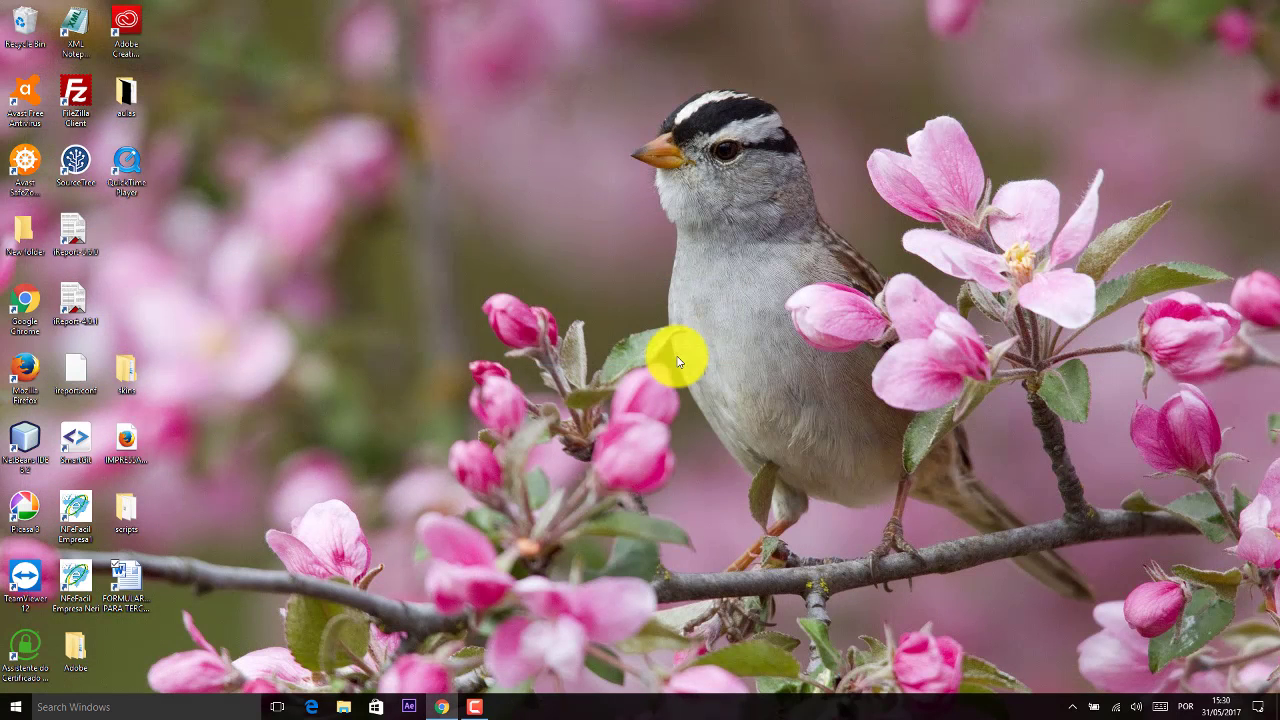
click(14, 708)
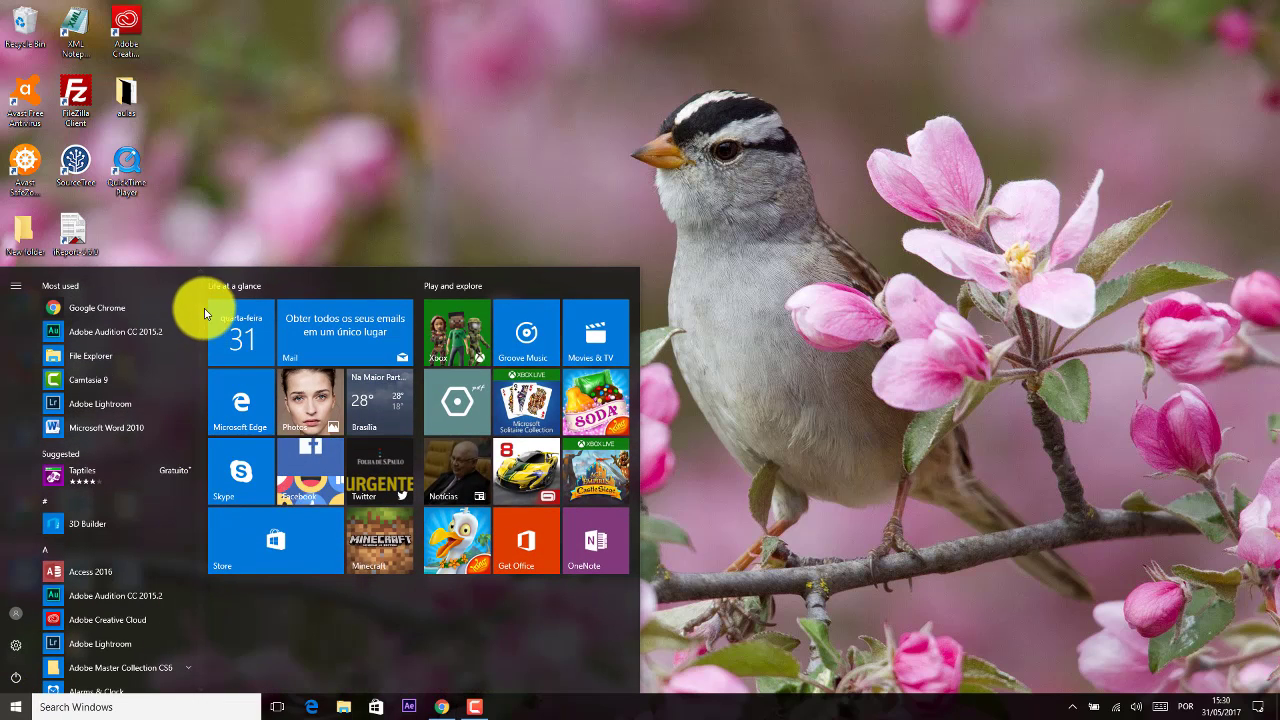
drag(200, 330, 208, 660)
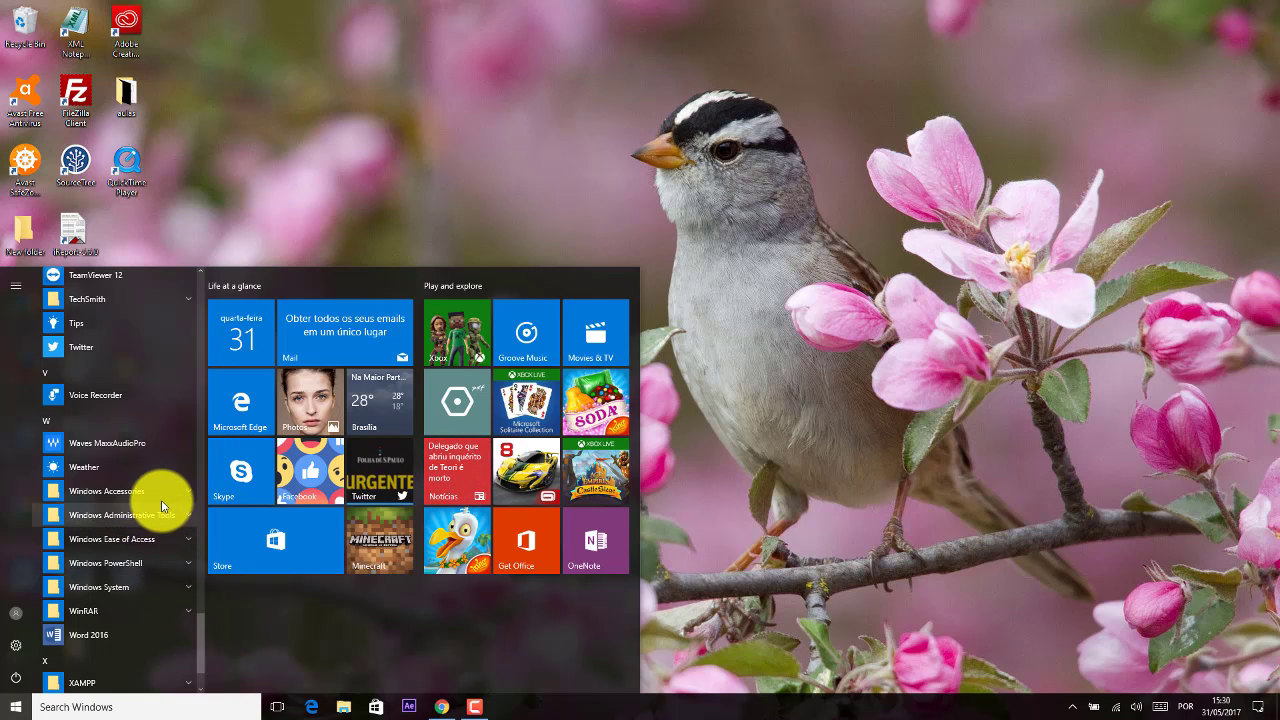
click(161, 492)
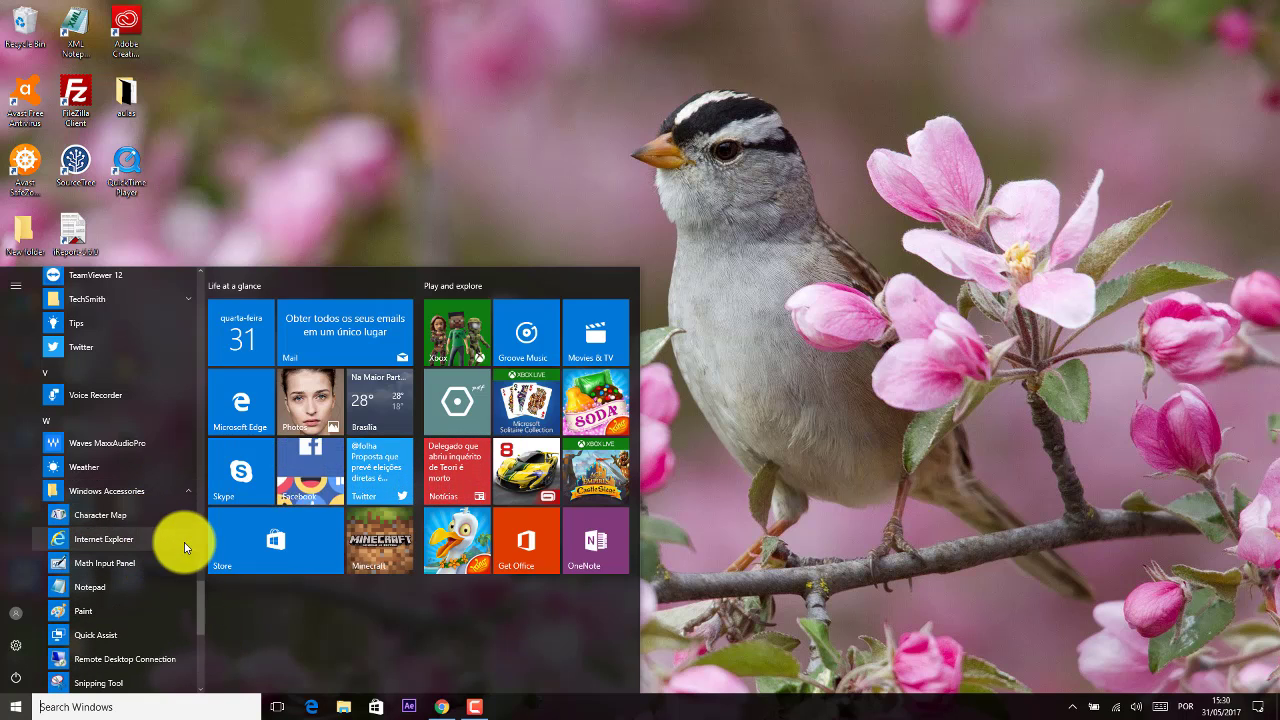
drag(197, 594, 202, 626)
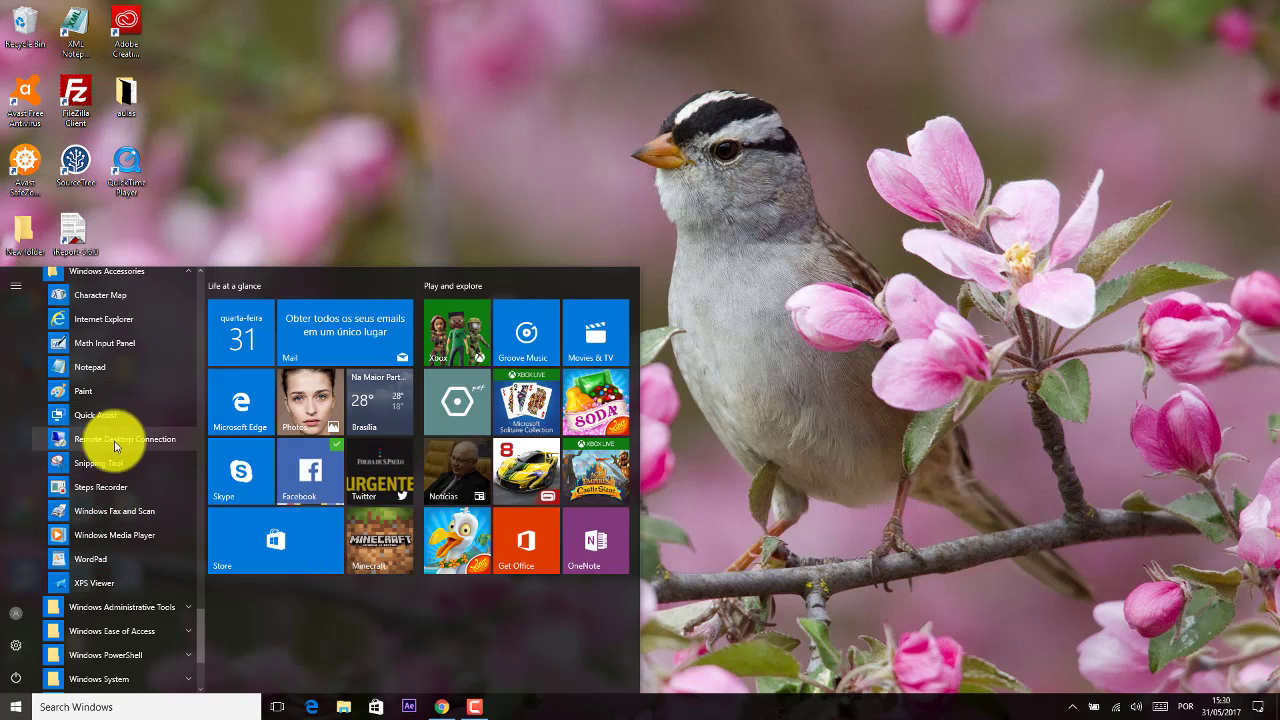
click(91, 558)
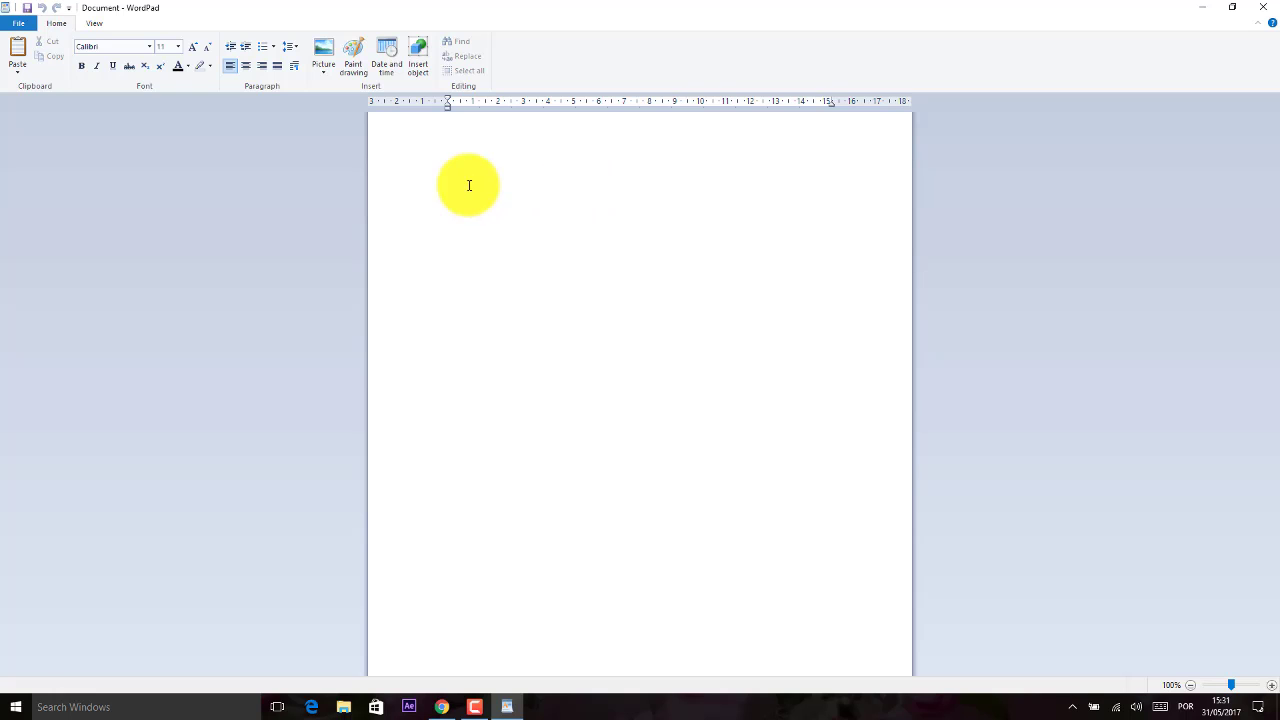
click(96, 25)
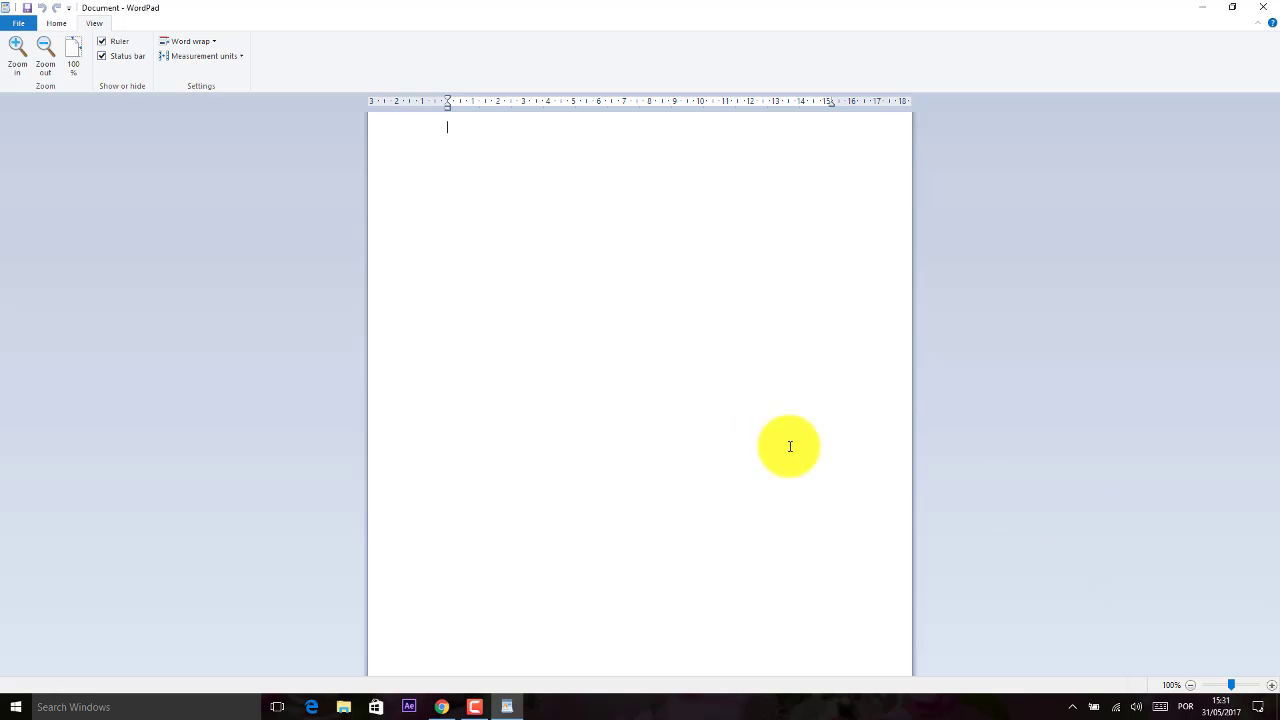
click(57, 24)
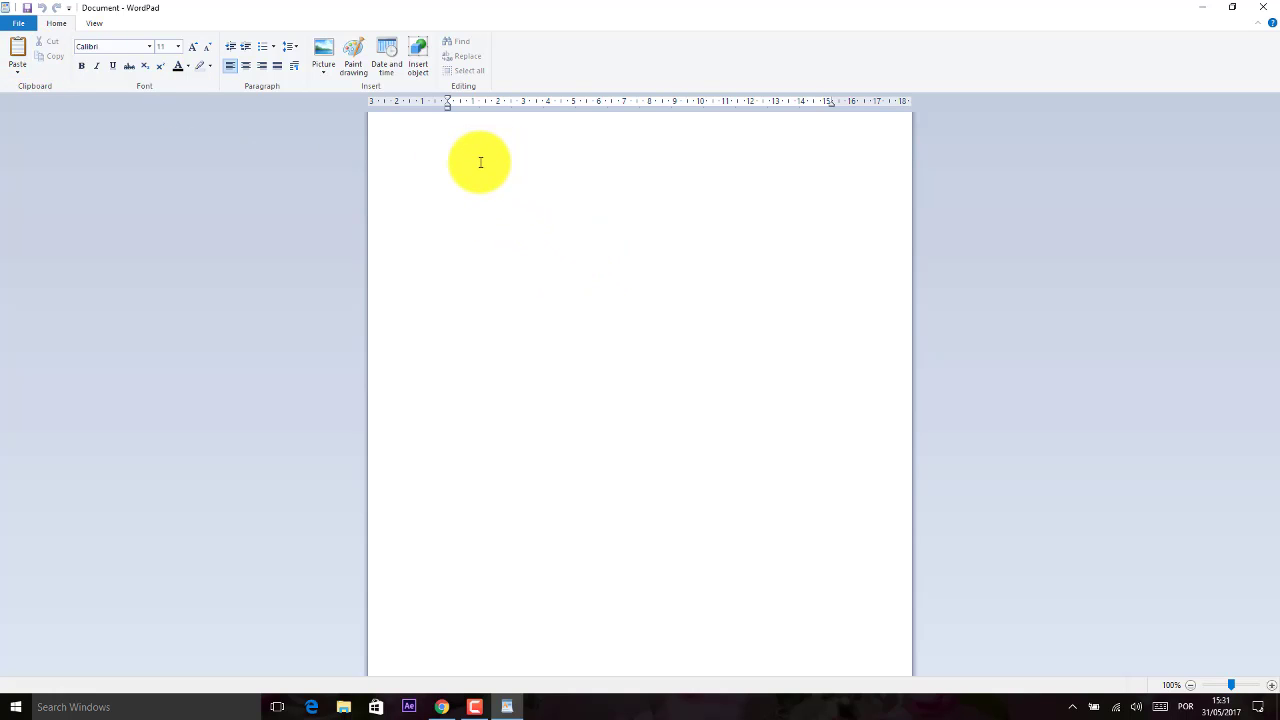
Insert the campaign text starting with "TEXTOS DE DEFESA" and "Conceito da campanha", and remove the indent before both body paragraphs
text(TEXTOS DE DEFESA Conceito da campanha 	O conceito da Campanha é uma promoção de viagem para a Disney onde a ideia principal é ter mais clientes e o produto se tornar mais atraente.  Apostamos em uma personagem marcante da Disney, que é a cinderela, pois todas as meninas de idade entre 5 á 10 anos já assistiram algum filme da Cinderela e sonham em ir para a Disney além disso a criança que ganhar a promoção vai poder conhecer o mundo Disney, e poderá conhecer seu personagem preferido utilizando em boa parte o apelo emocional e lúdico dos calçados com acessórios, que expressem o universo infantil.  Objetivo e público-alvo 	Temos como objetivo vender as melissas cinderela, e com a promoção tornar o produto mais atraente. O público-alvo é destinado á crianças de 5 á 10 anos.)
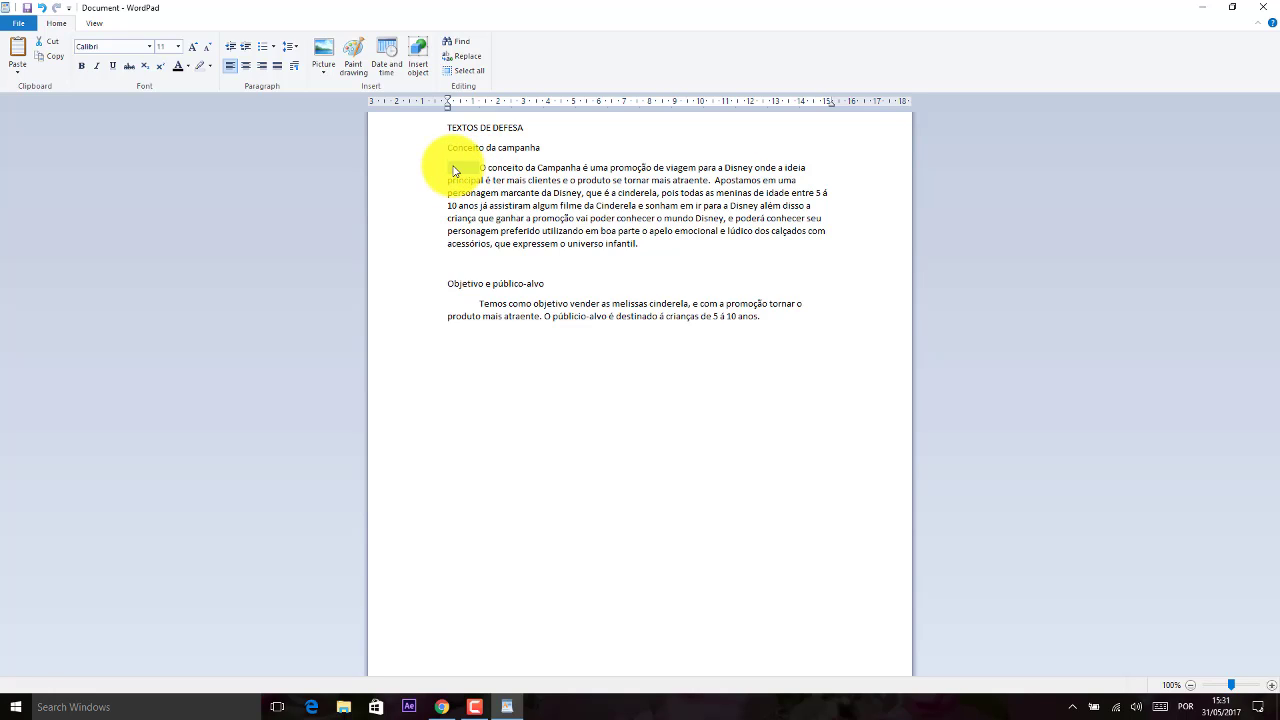
key(Delete)
drag(481, 303, 430, 296)
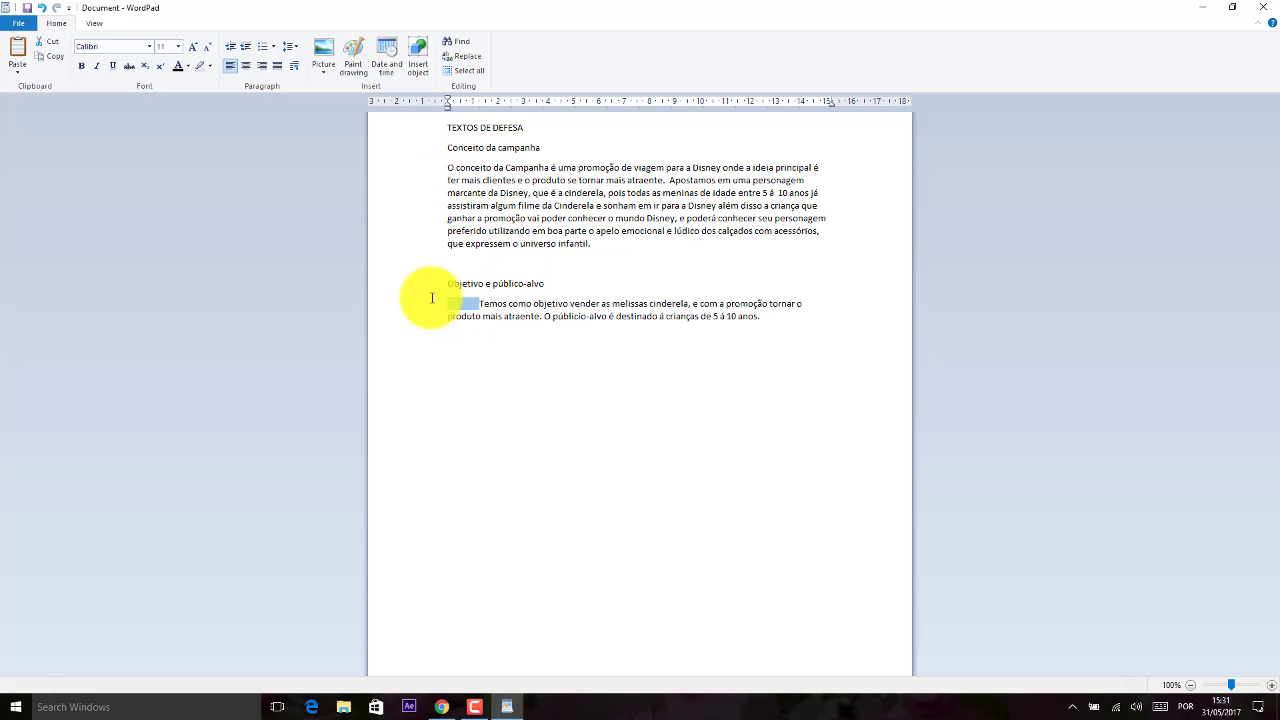
key(Delete)
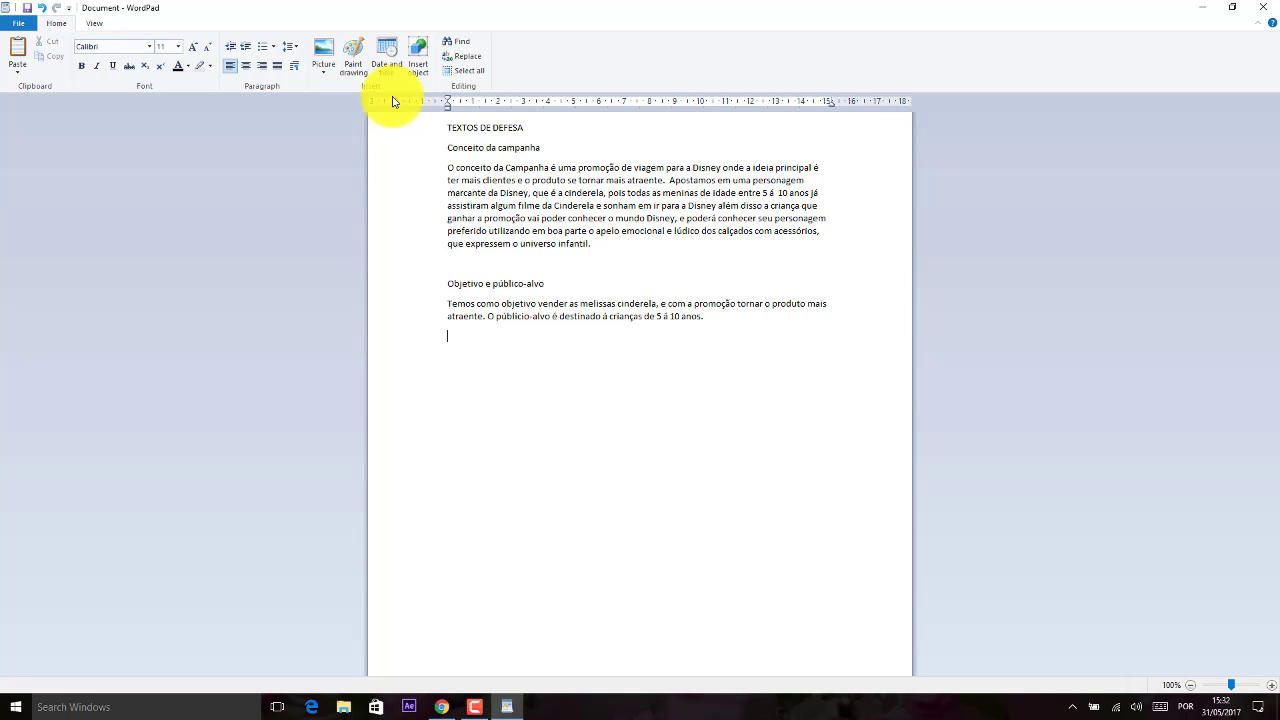
Open the document's page setup and examine the left, right, top and bottom margin settings
click(20, 27)
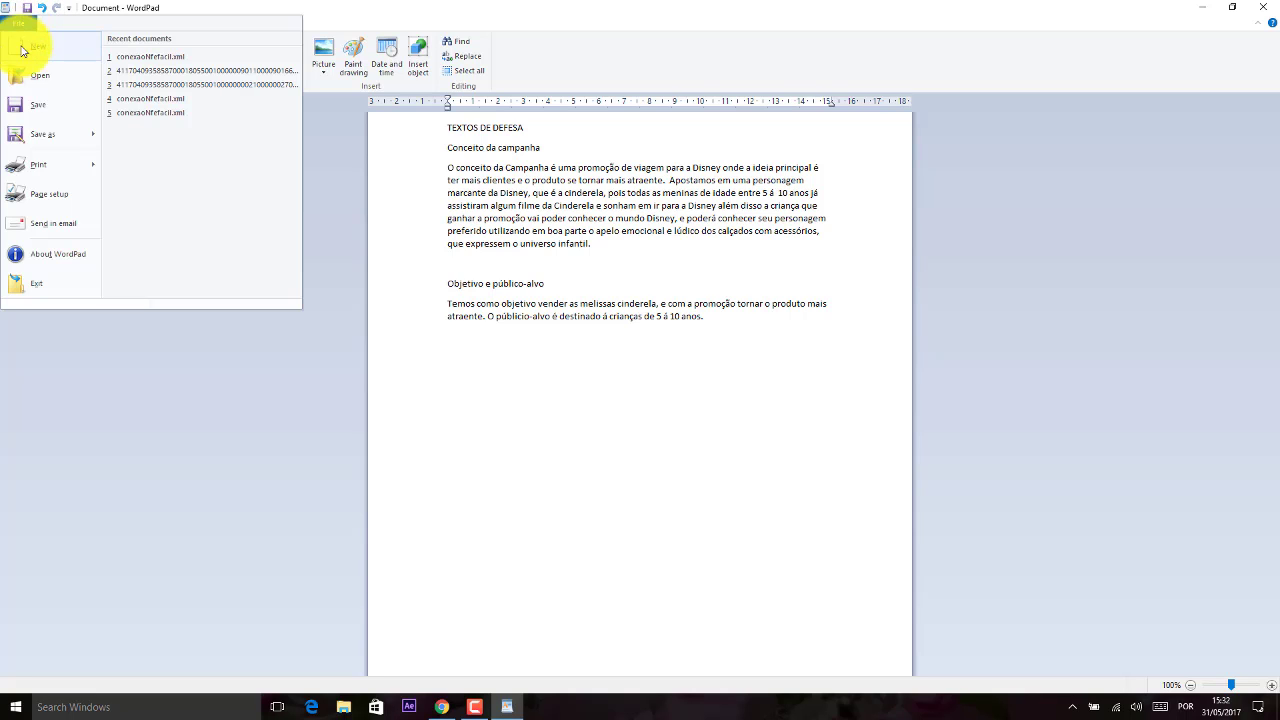
click(50, 195)
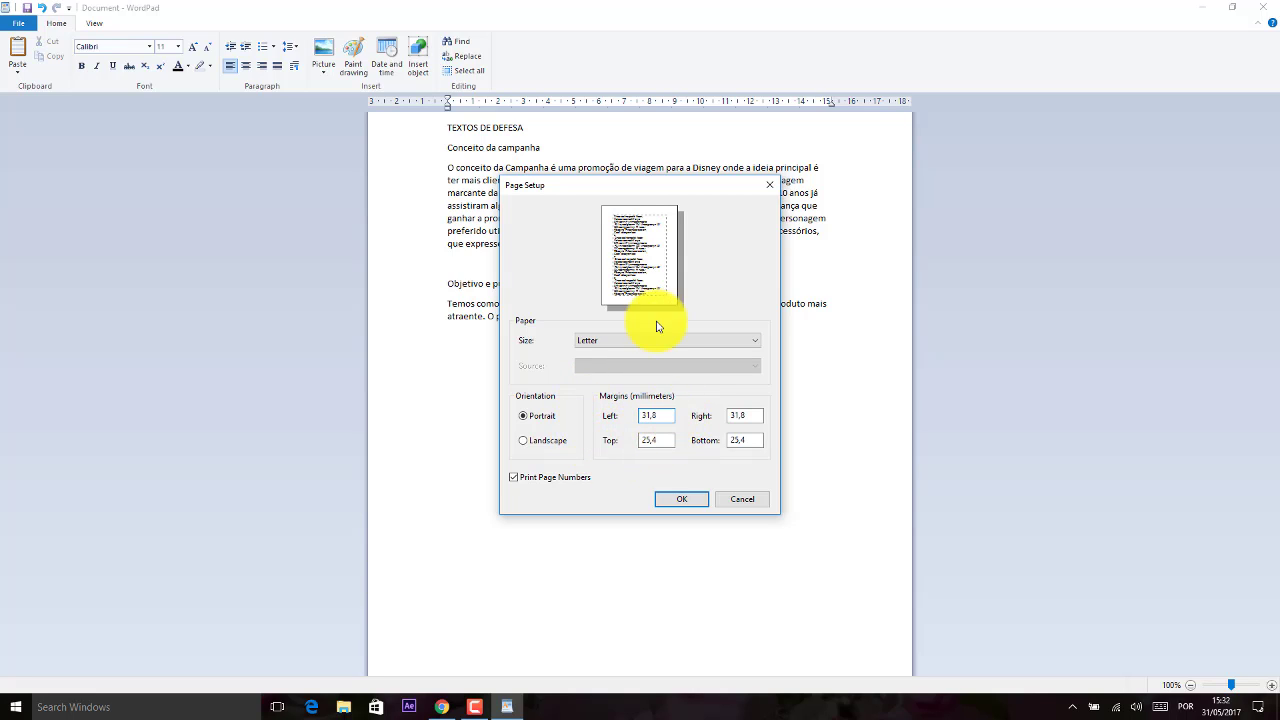
drag(667, 417, 628, 413)
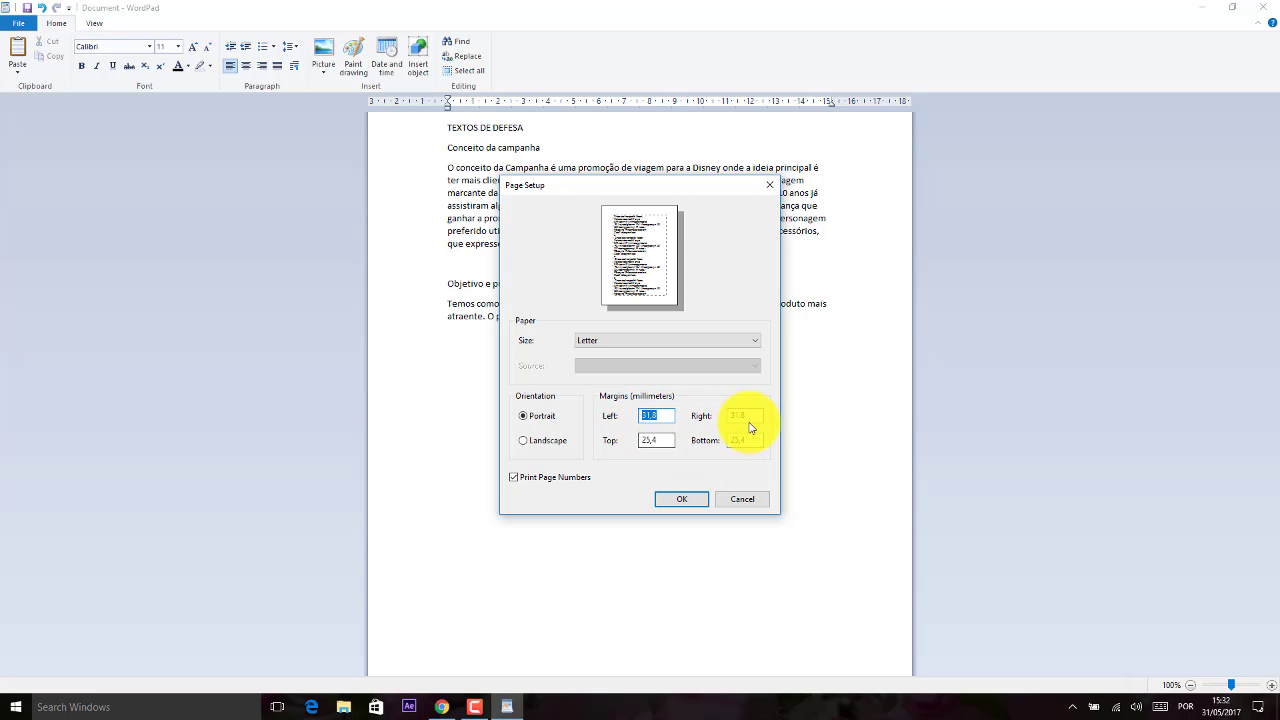
drag(761, 417, 644, 441)
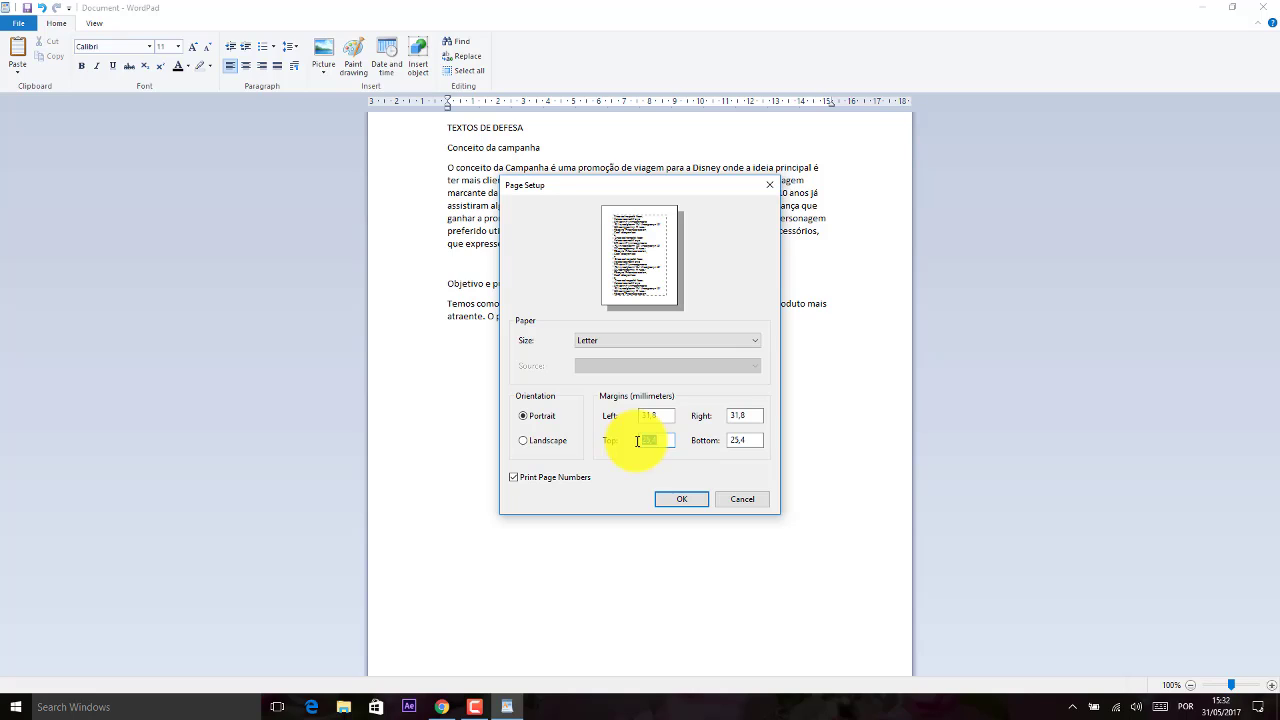
drag(762, 440, 716, 445)
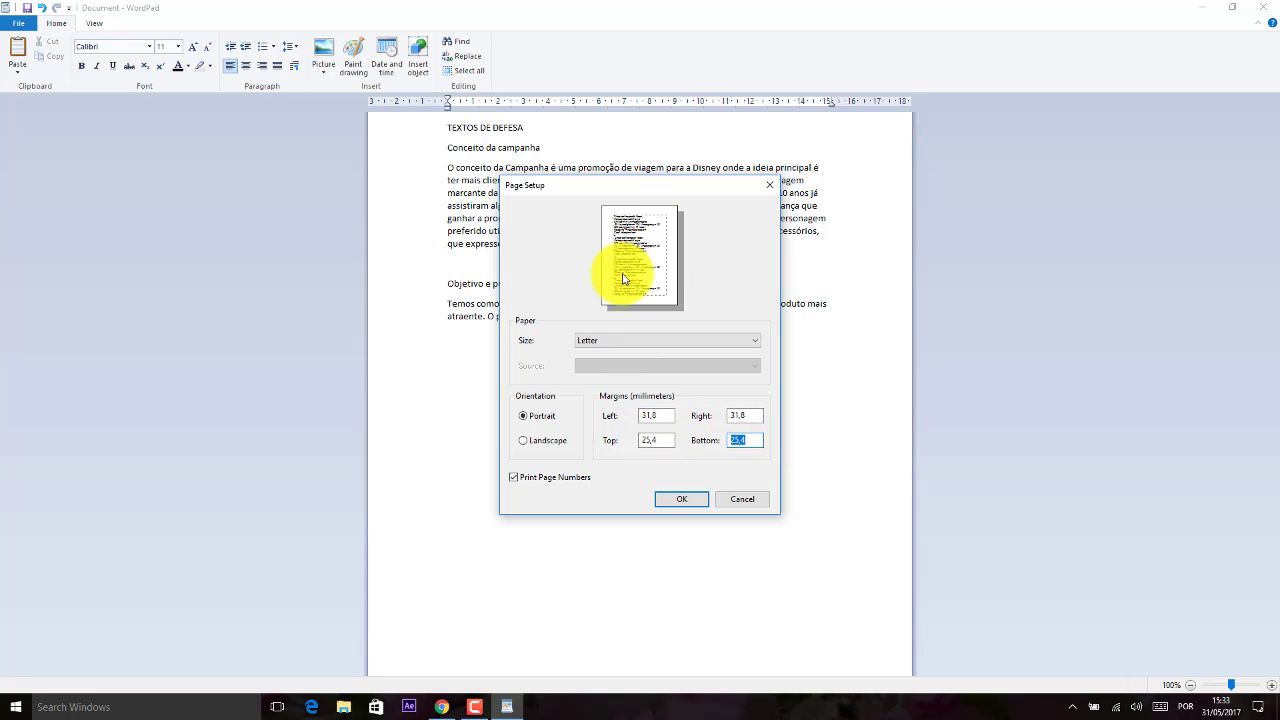
Try landscape orientation and A4 paper size in the page setup, restoring portrait and Letter after each trial
click(548, 441)
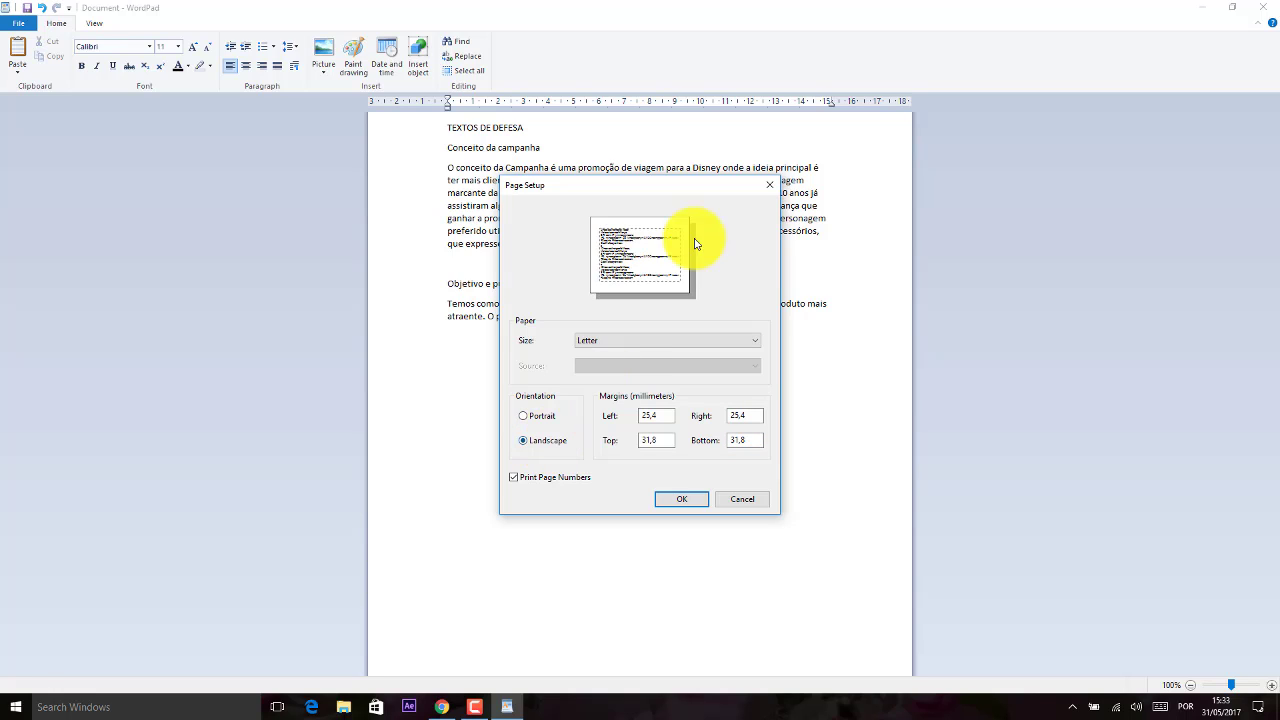
click(543, 417)
click(716, 343)
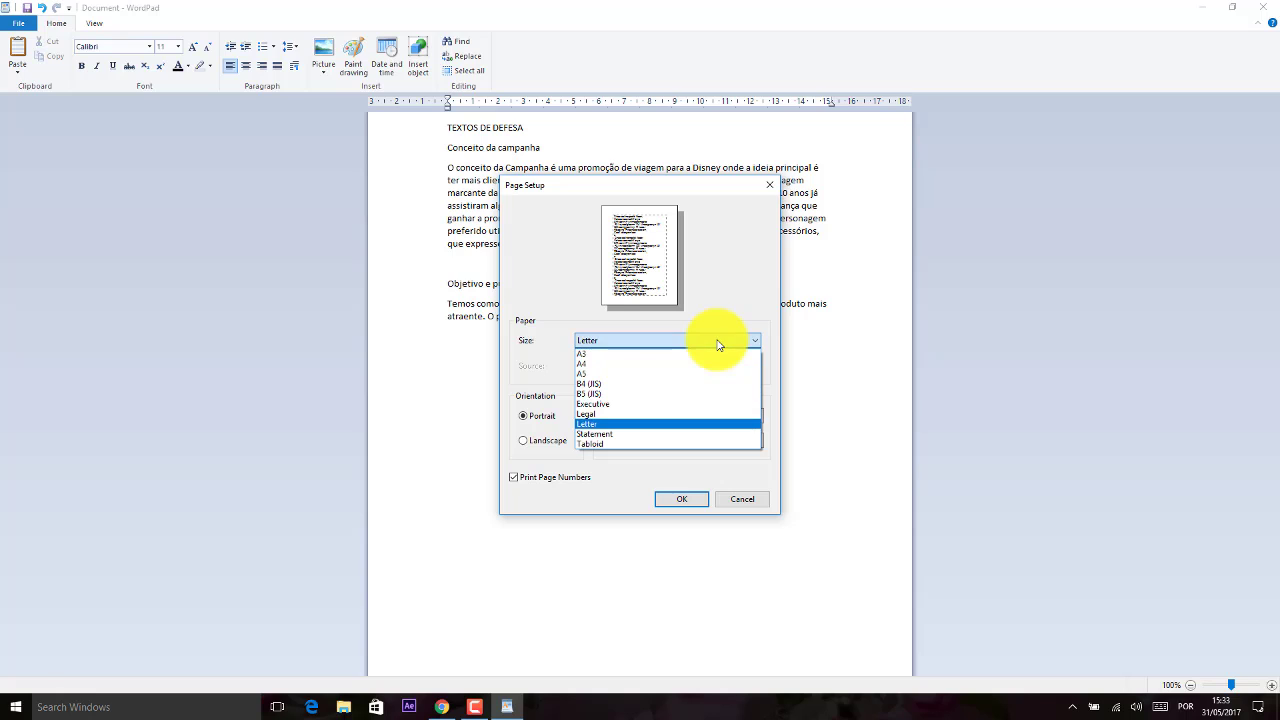
click(666, 363)
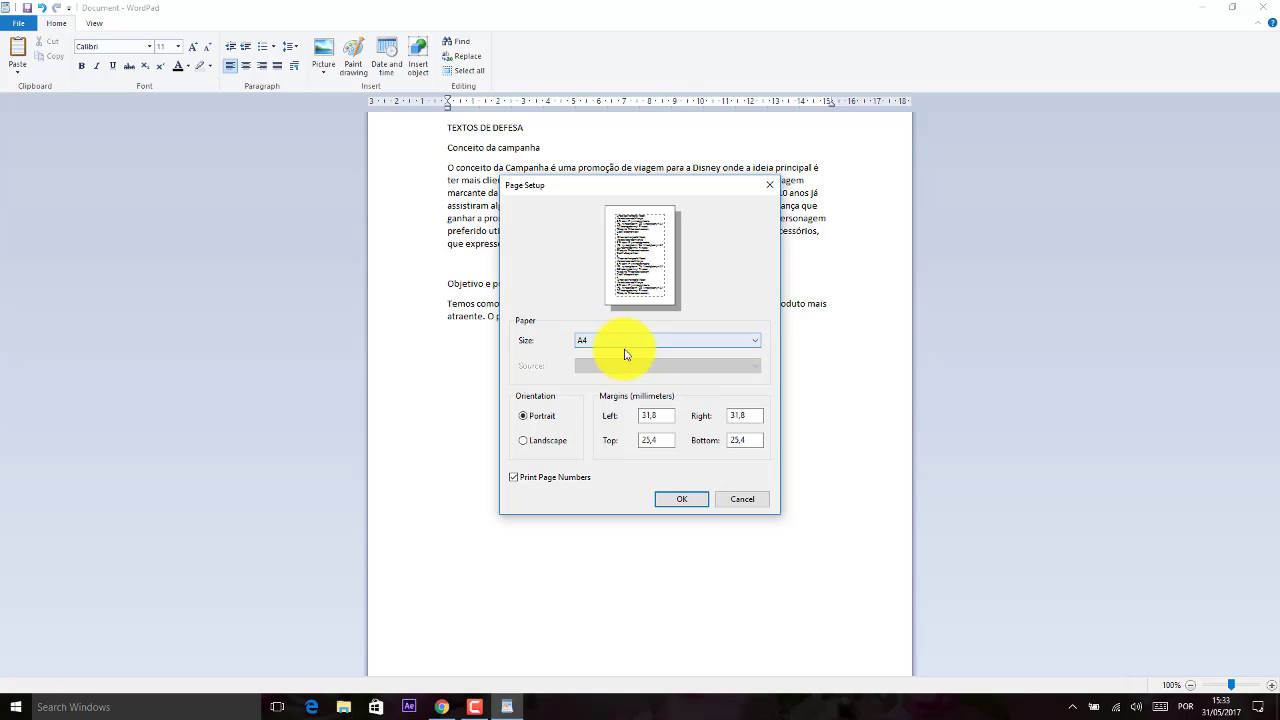
click(631, 344)
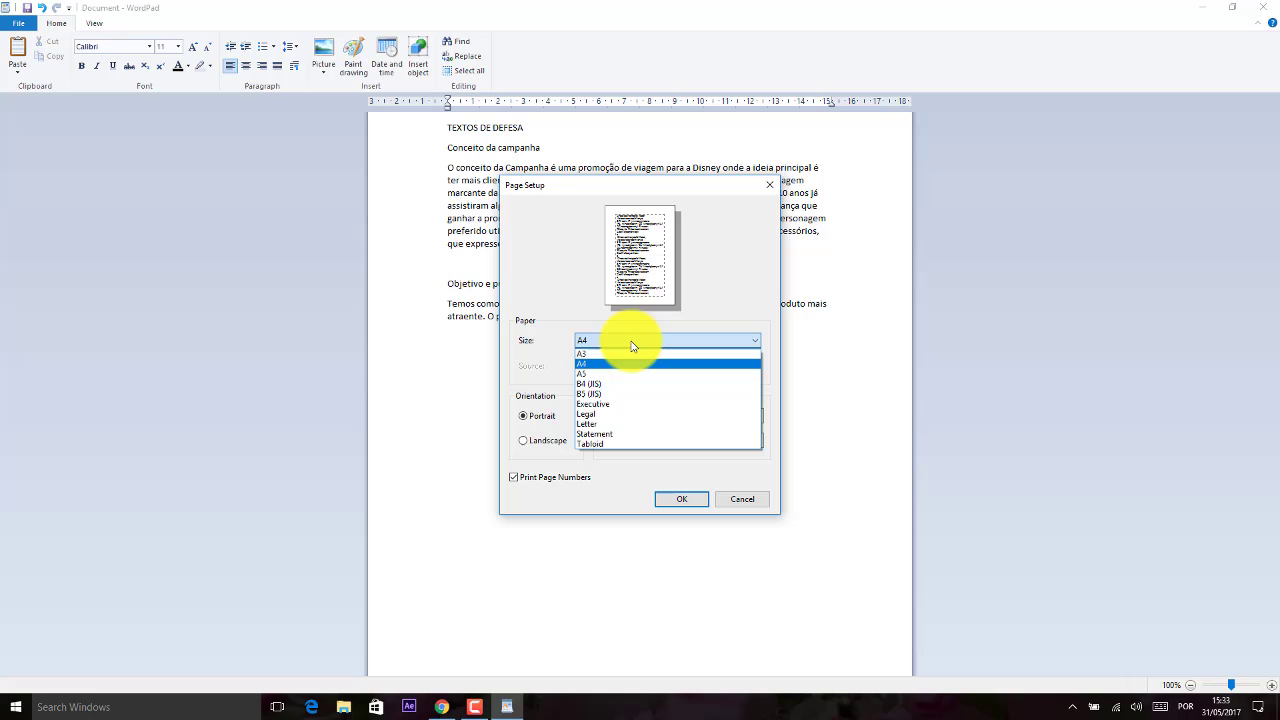
click(633, 425)
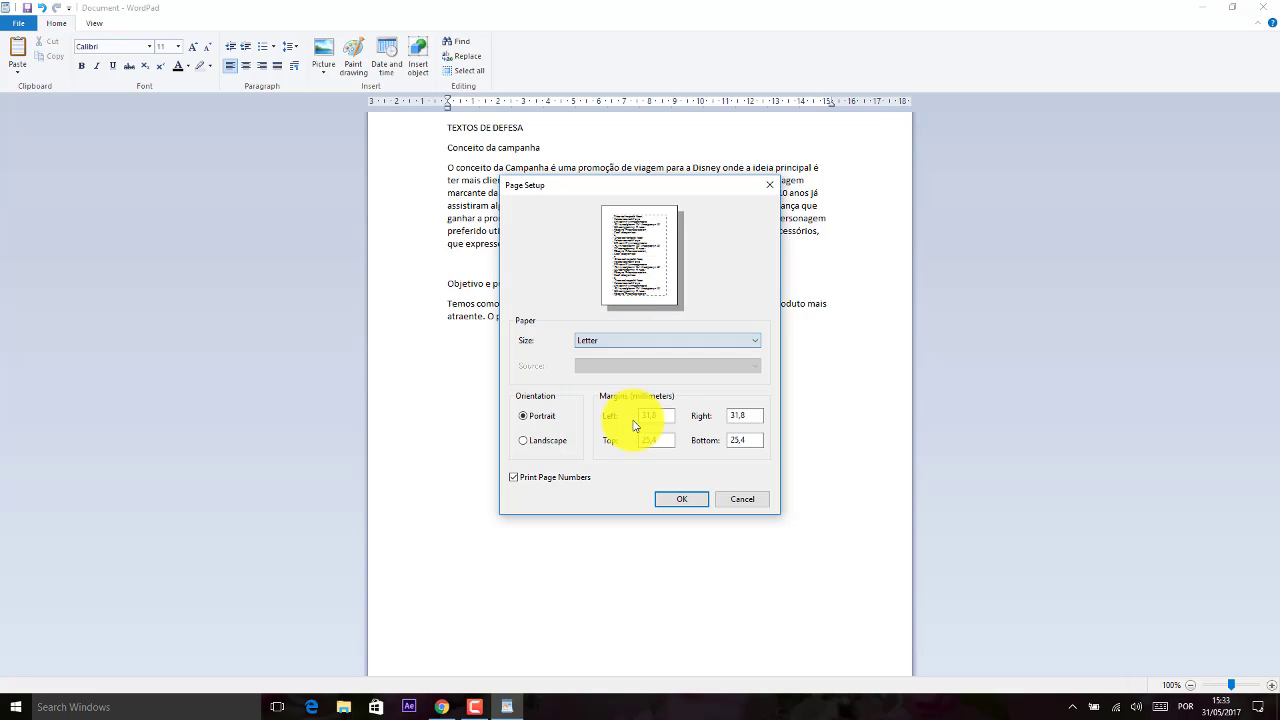
Set the document's paper size to A4 in the page setup and apply it
click(678, 341)
click(666, 363)
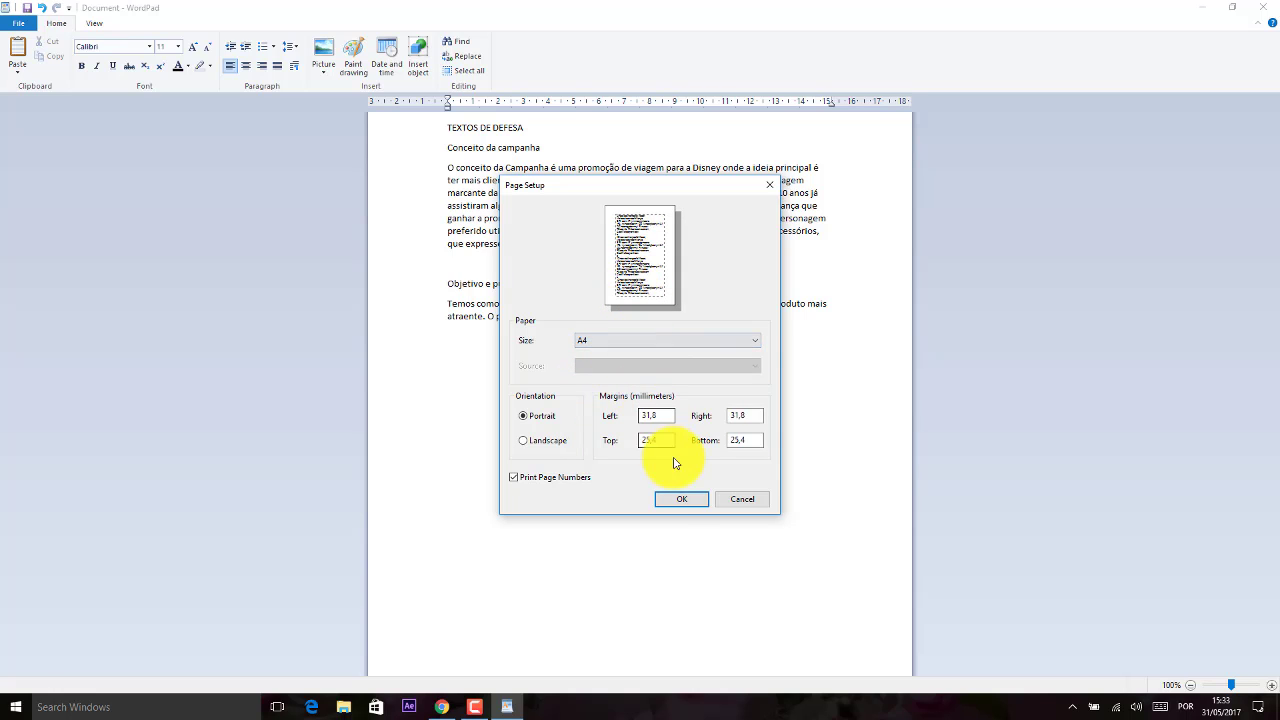
click(682, 499)
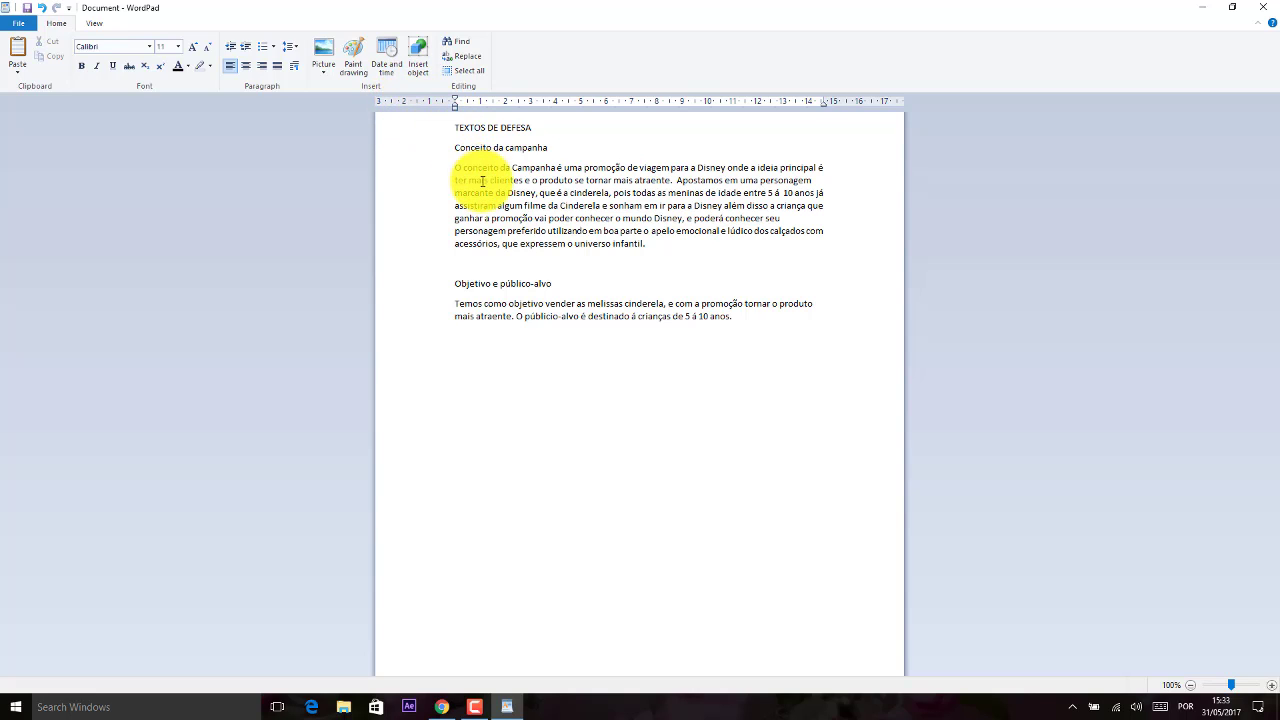
Try selecting the title "TEXTOS DE DEFESA" as a whole line and by its characters, clearing each selection
click(425, 130)
click(568, 132)
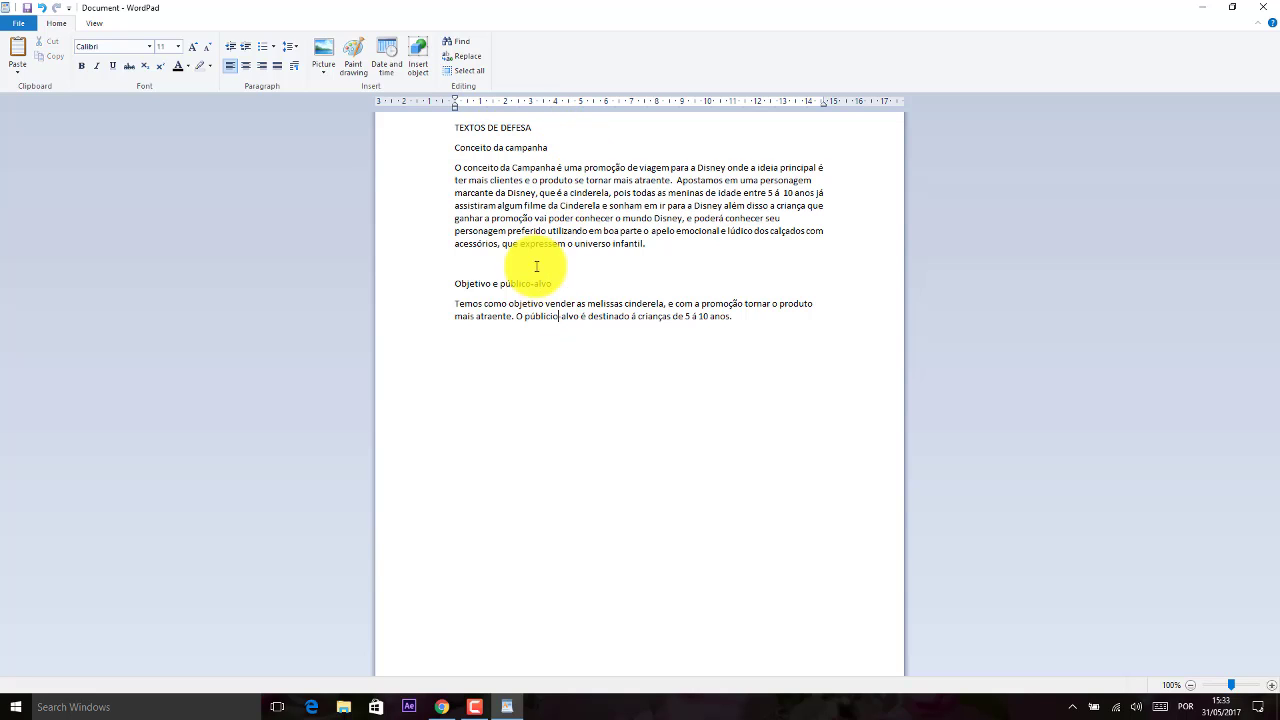
click(406, 130)
click(562, 135)
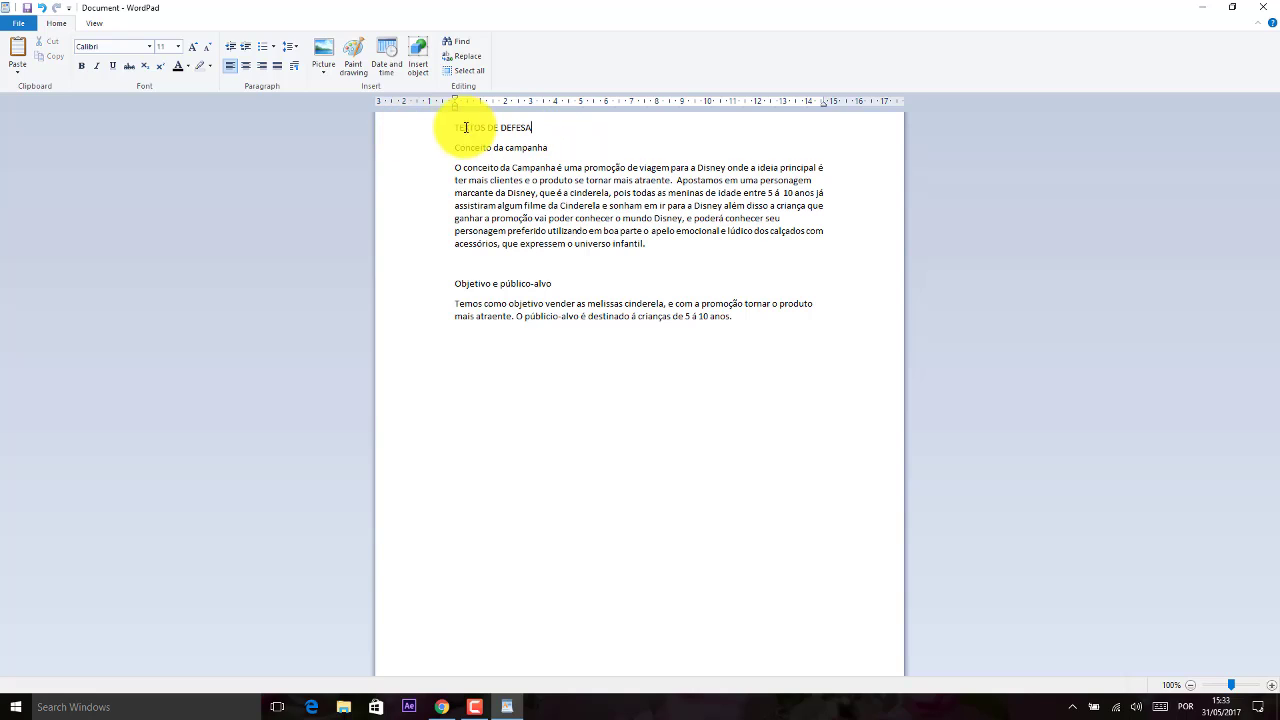
click(408, 127)
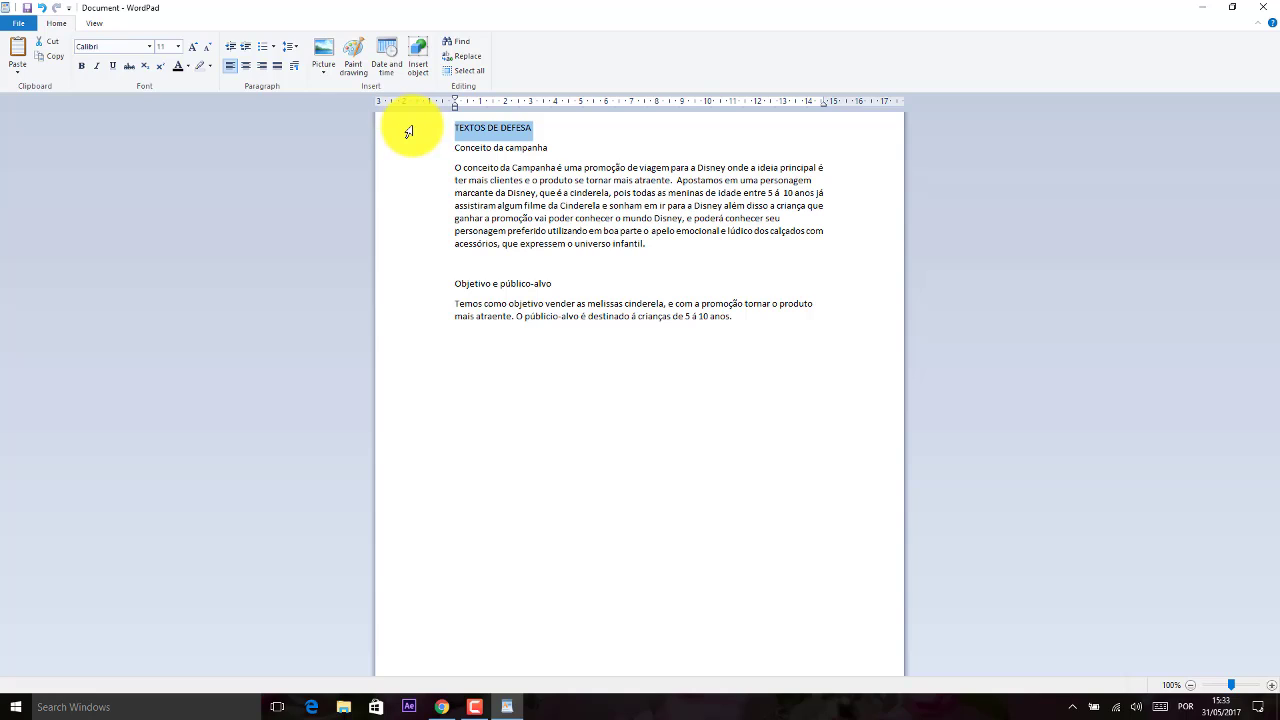
click(491, 166)
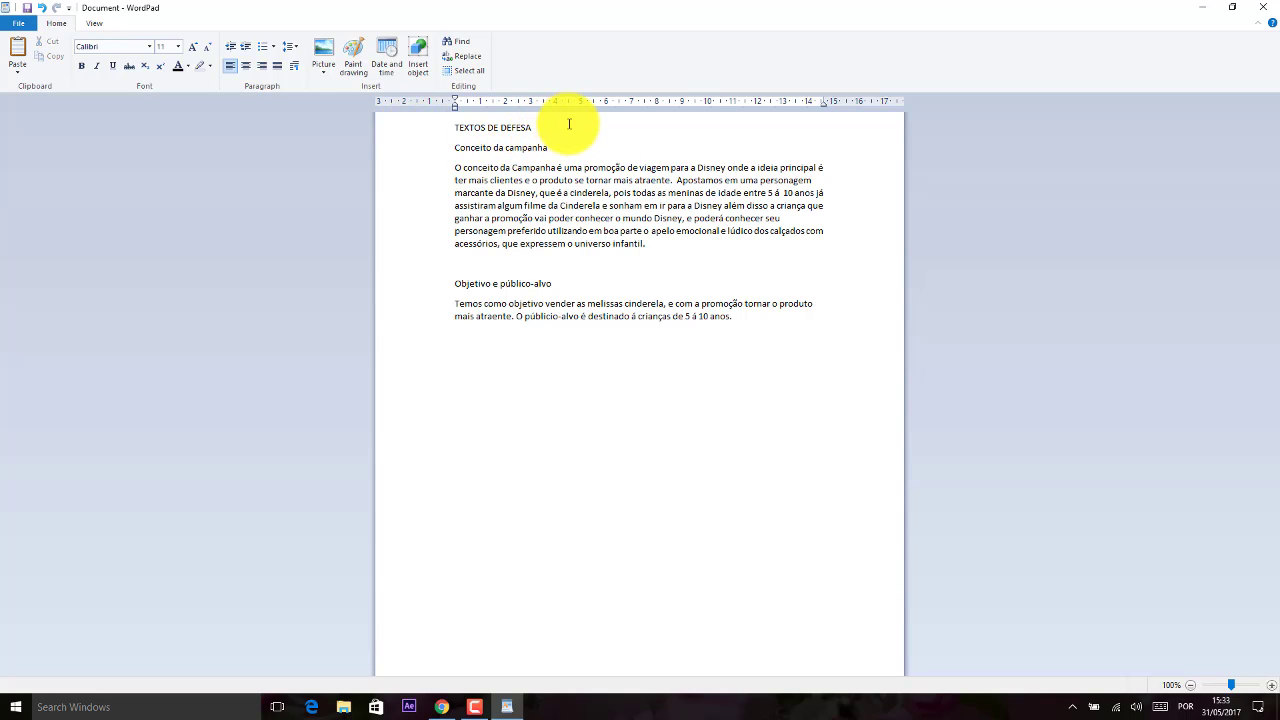
drag(572, 125, 455, 120)
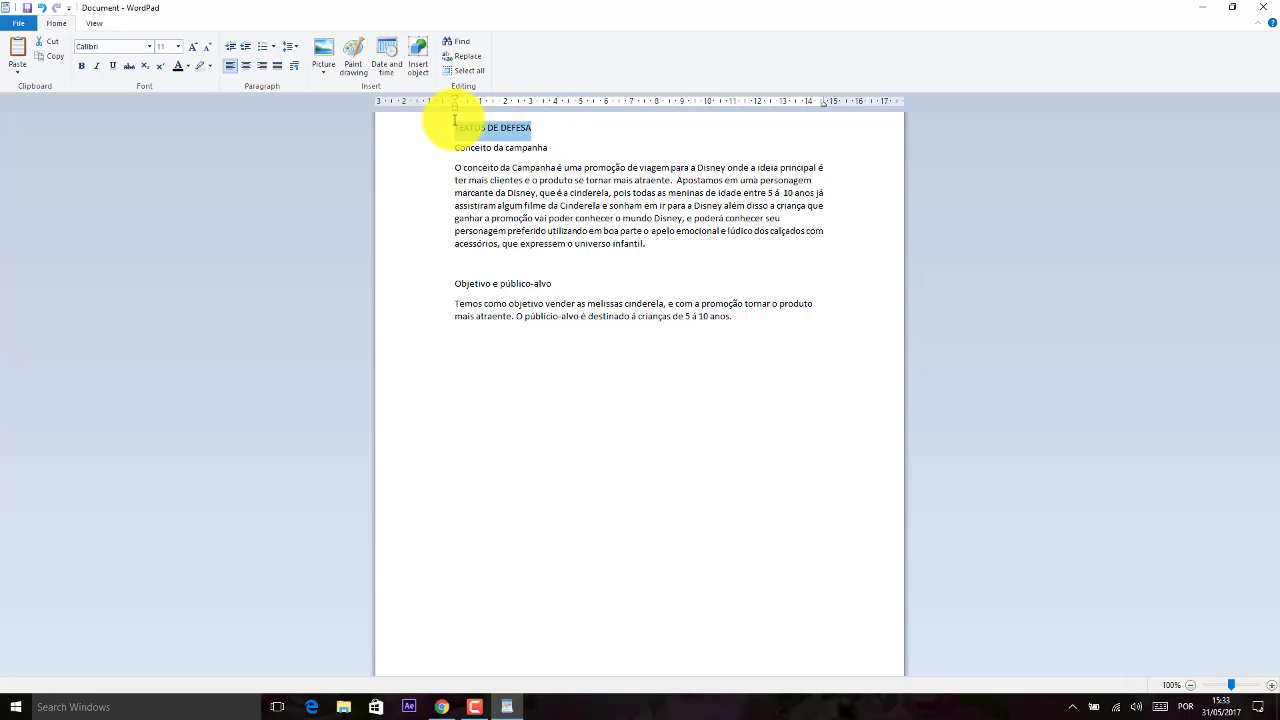
click(450, 148)
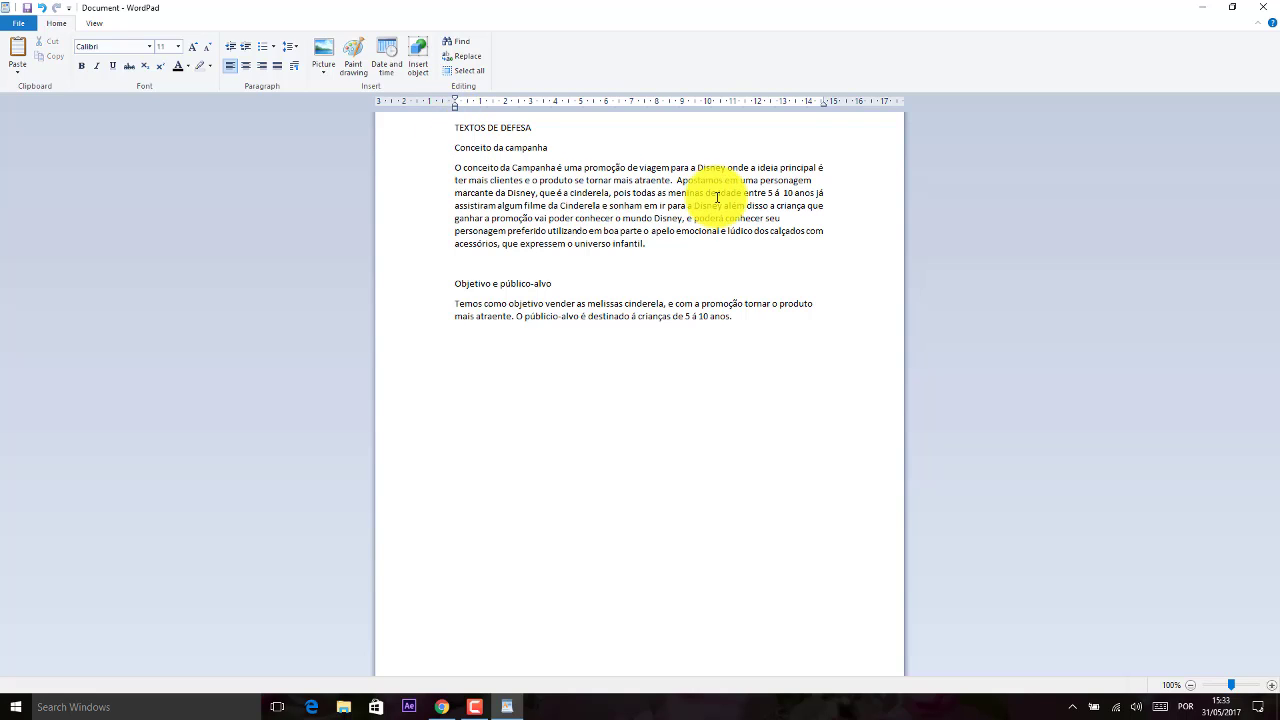
Try selecting single lines of the text and the whole first body paragraph, and clear the selection
click(408, 128)
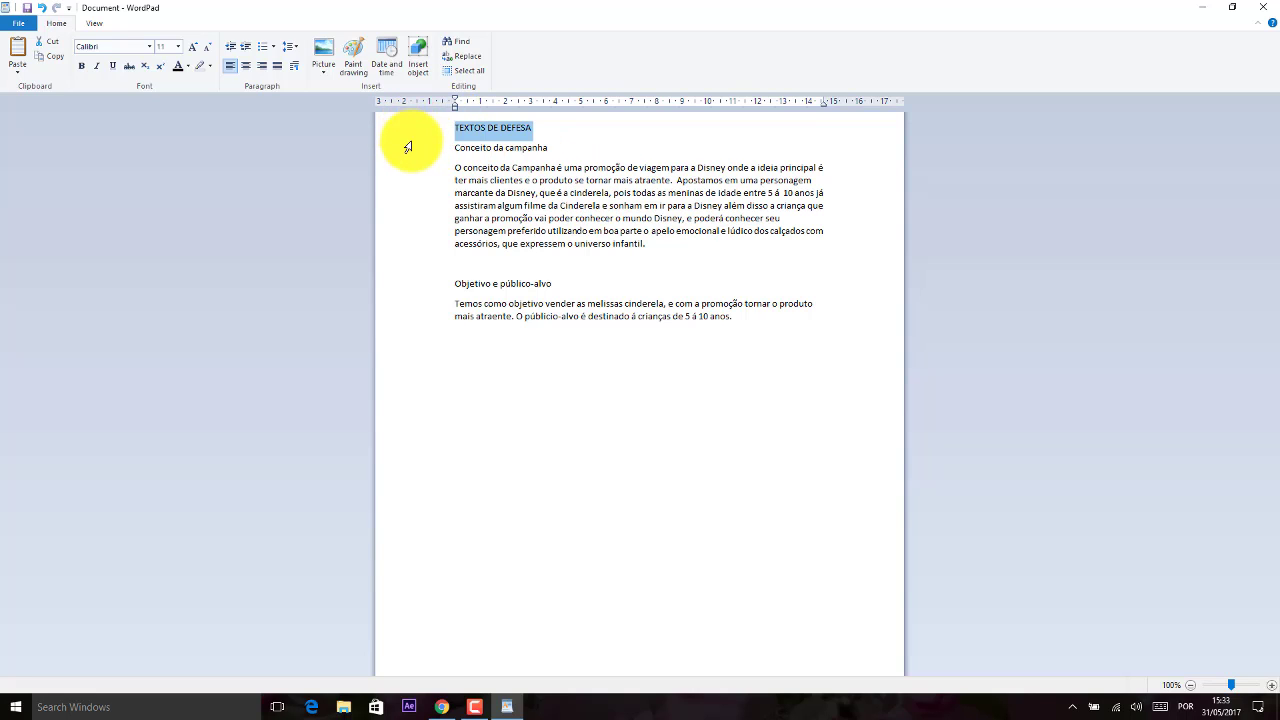
click(412, 180)
click(414, 128)
click(416, 180)
click(418, 245)
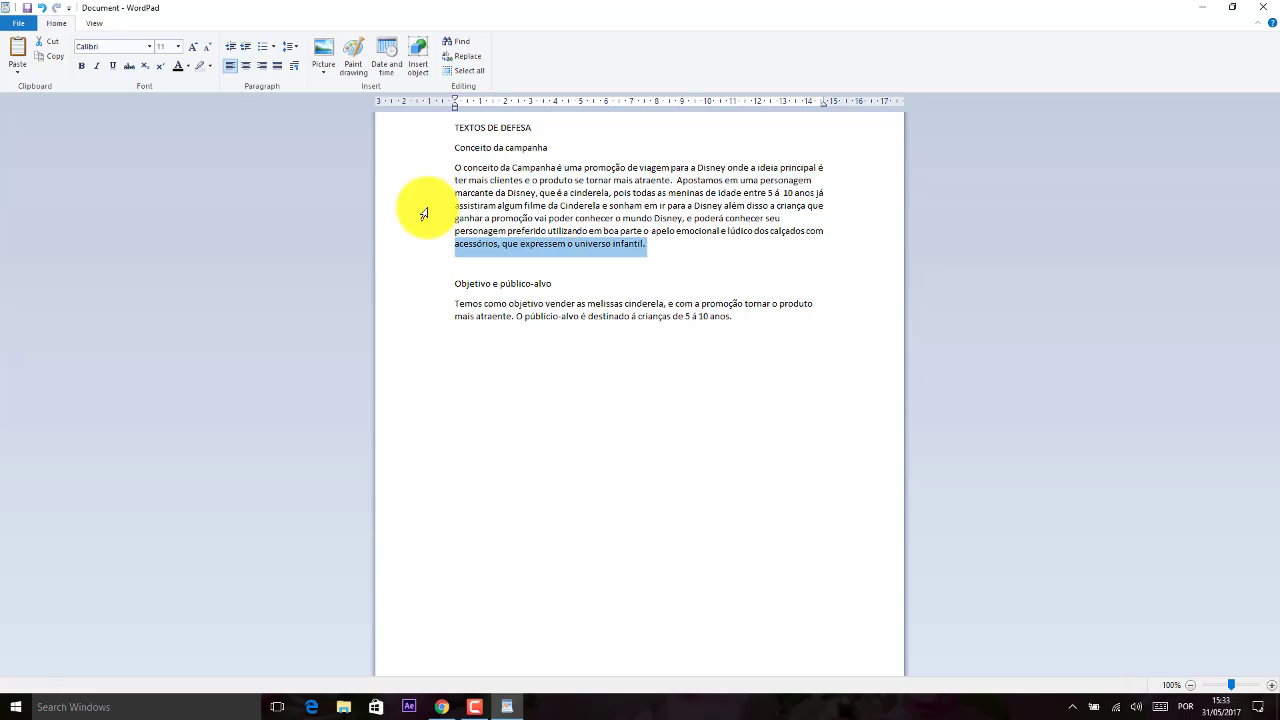
drag(423, 166, 425, 258)
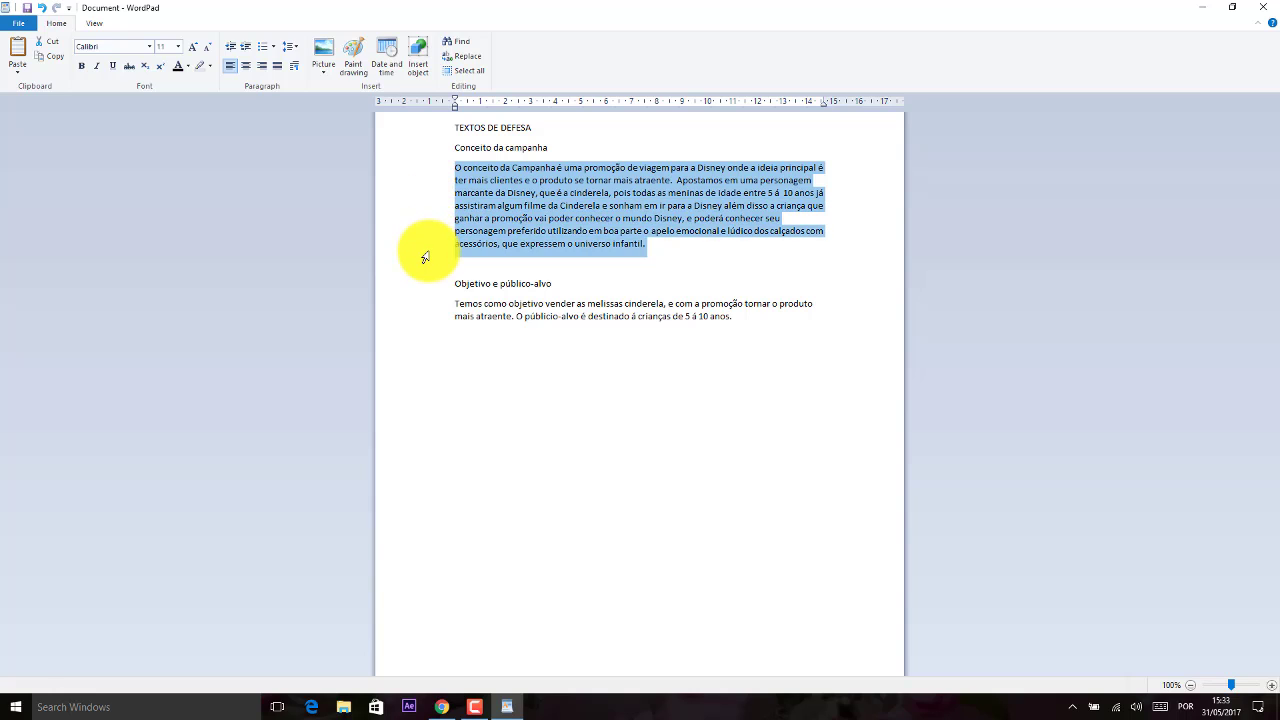
click(540, 262)
Try centre, right and left alignment on the title "TEXTOS DE DEFESA", and leave it centred
click(402, 133)
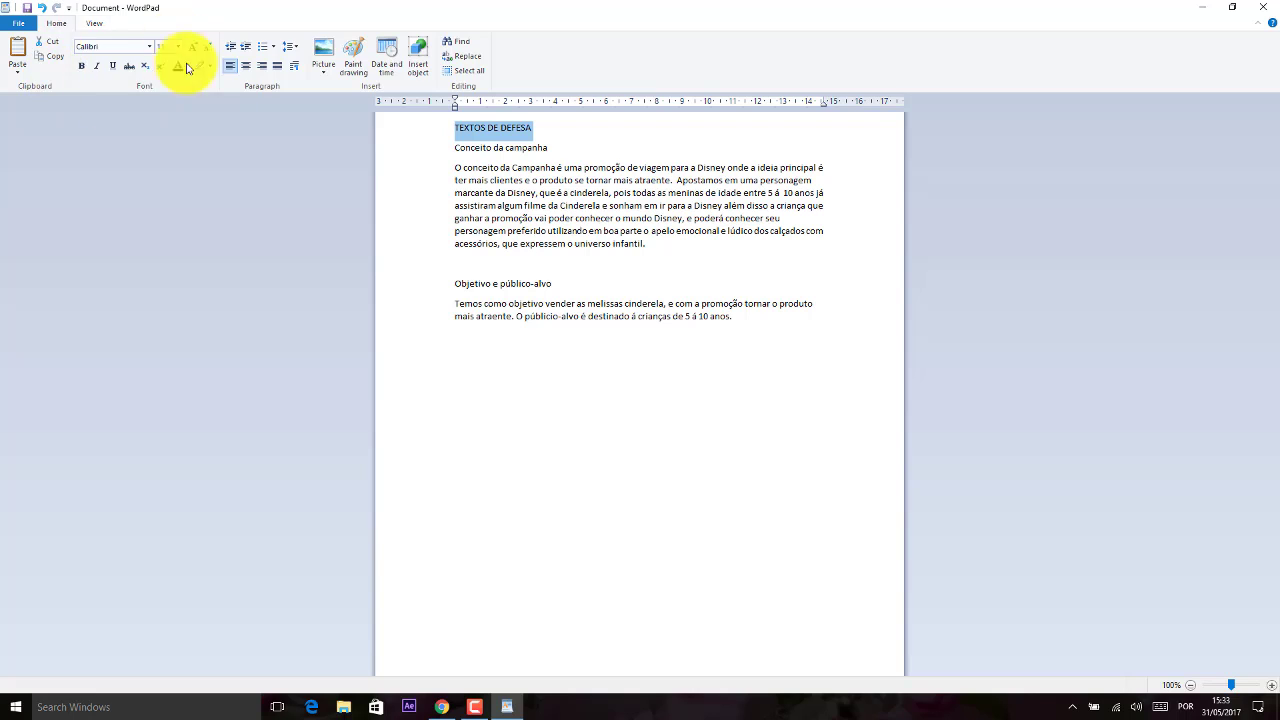
click(247, 67)
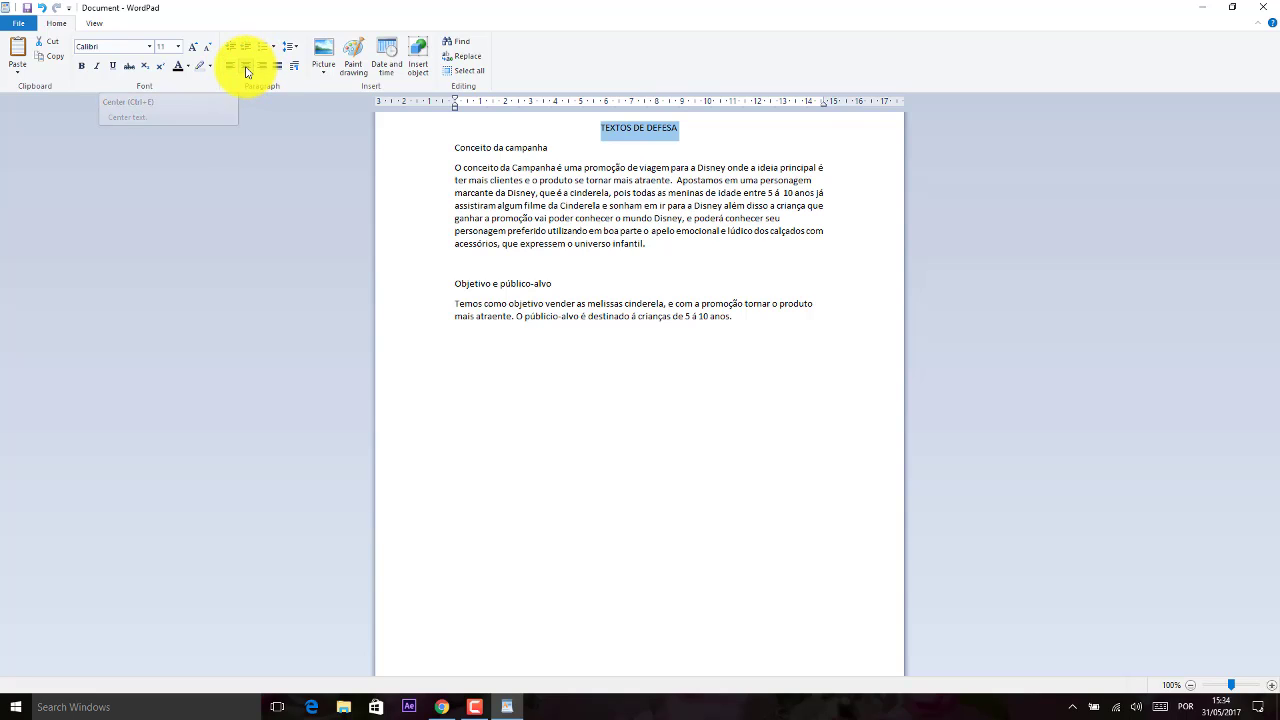
click(262, 66)
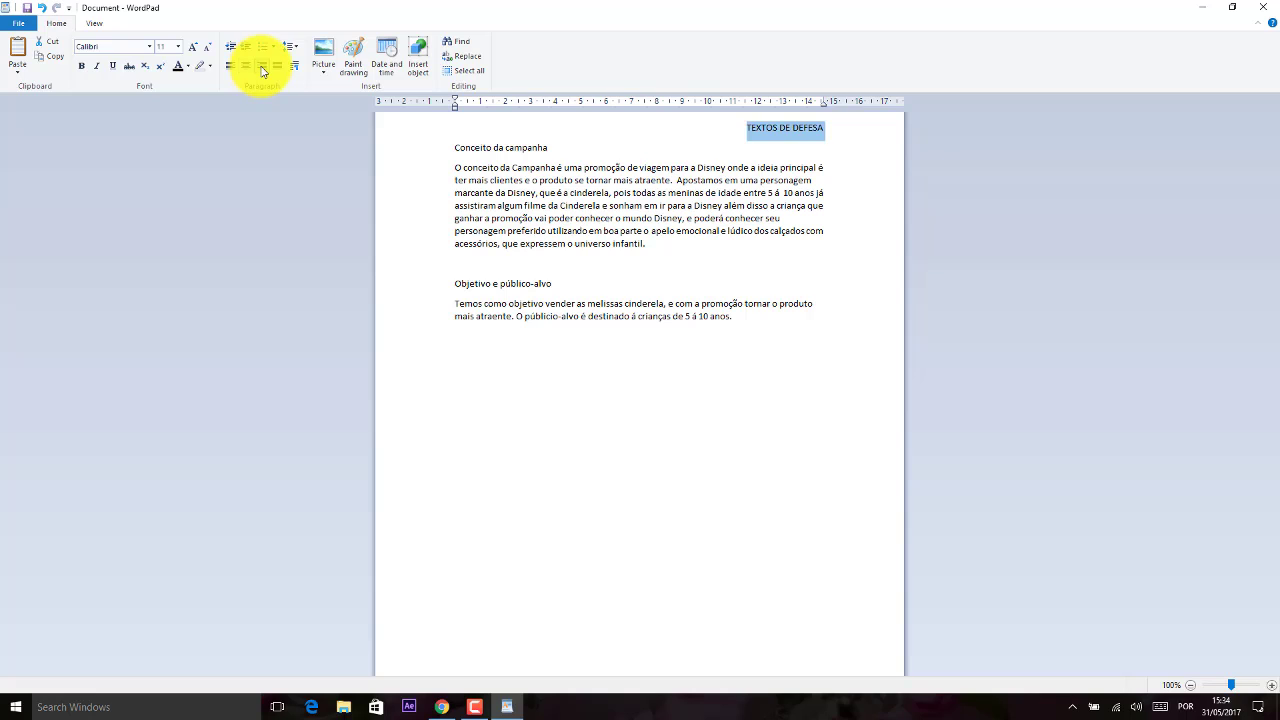
click(229, 68)
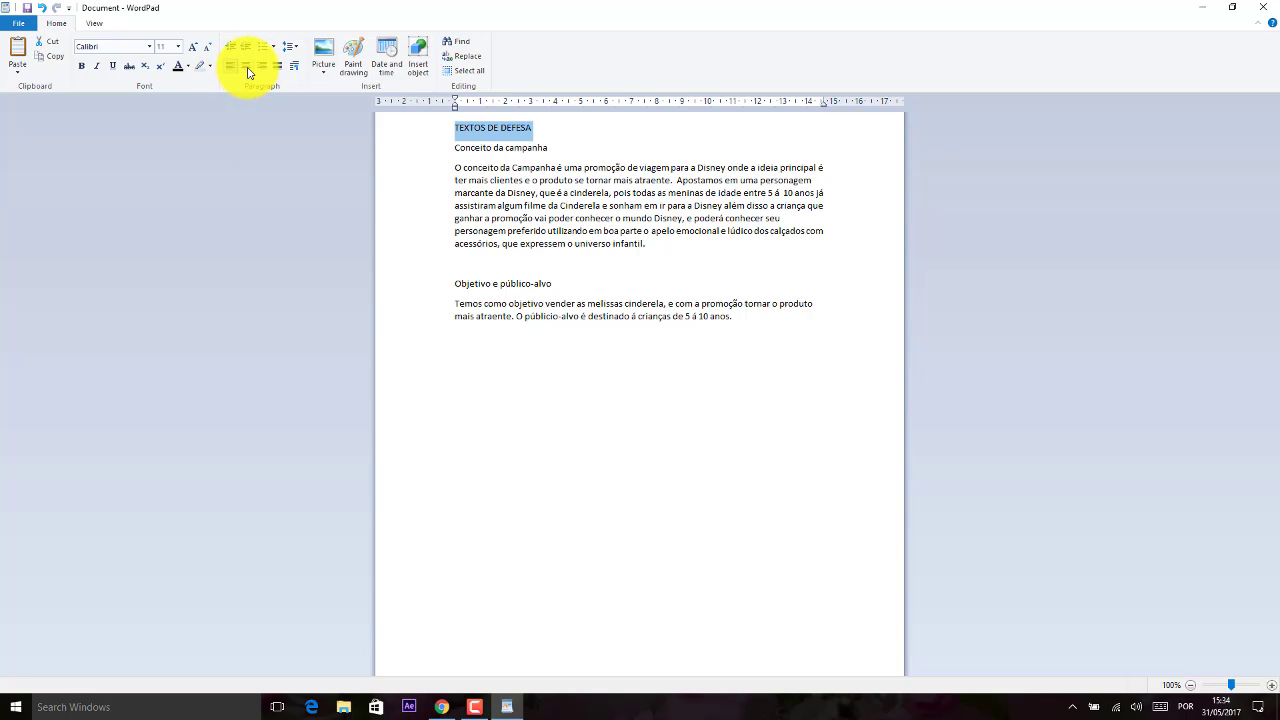
click(247, 67)
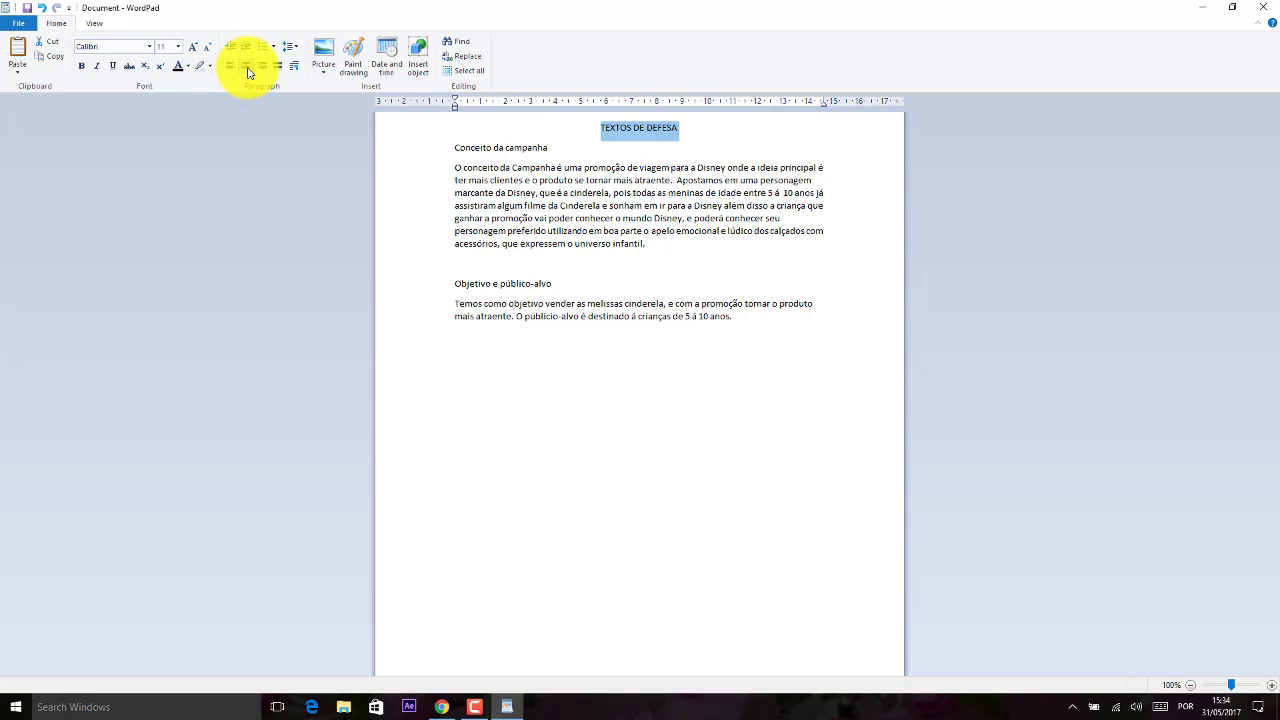
Try font sizes 16, 72 and 100 on the title, and set its final size to 20
click(179, 49)
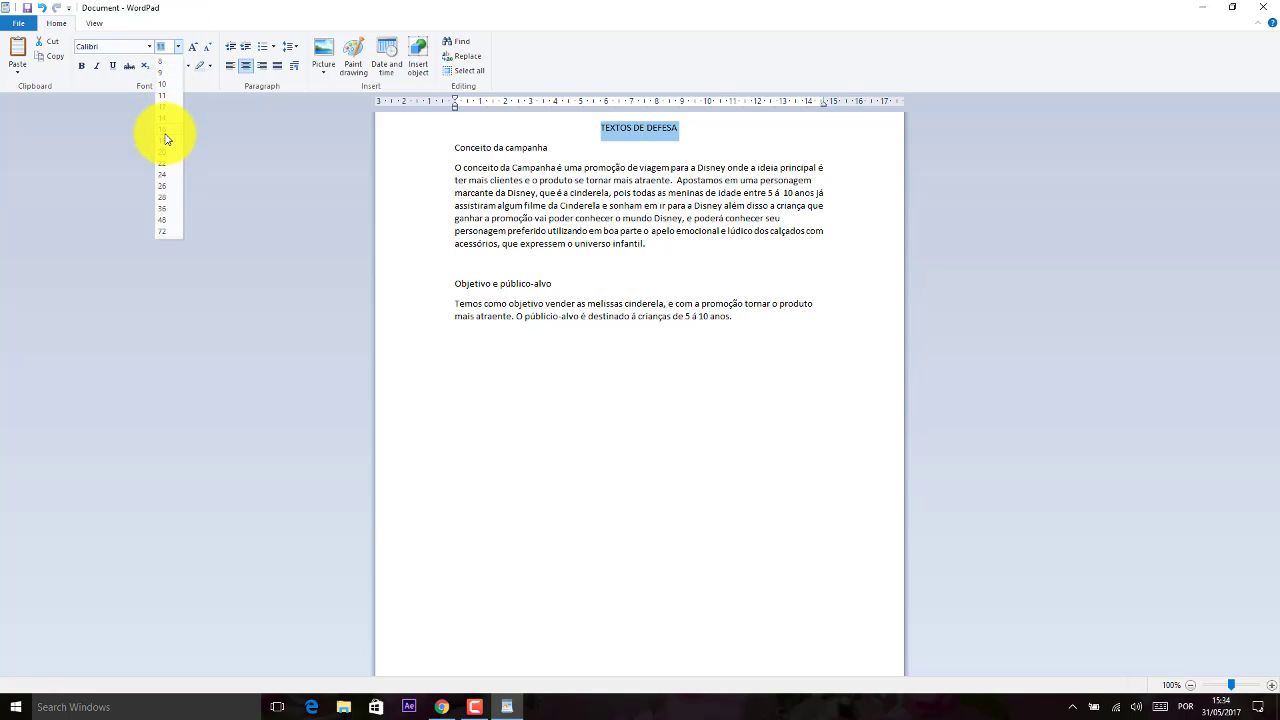
click(164, 129)
click(178, 47)
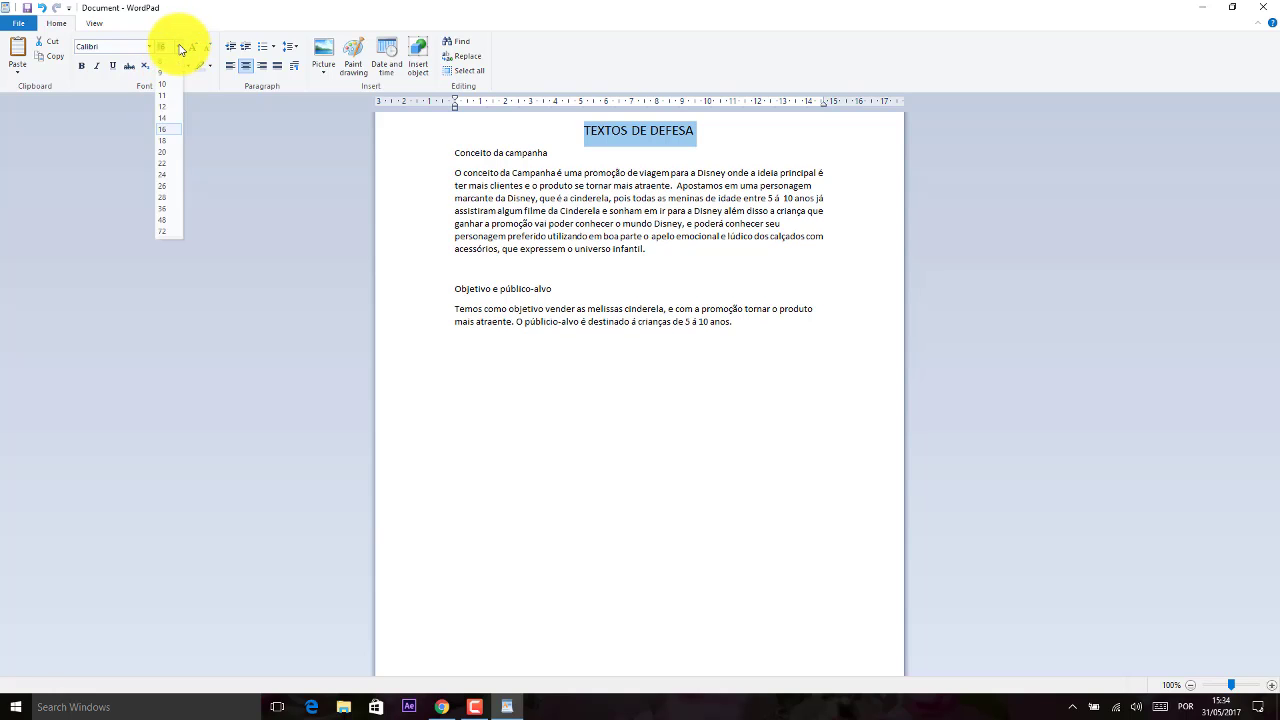
click(179, 231)
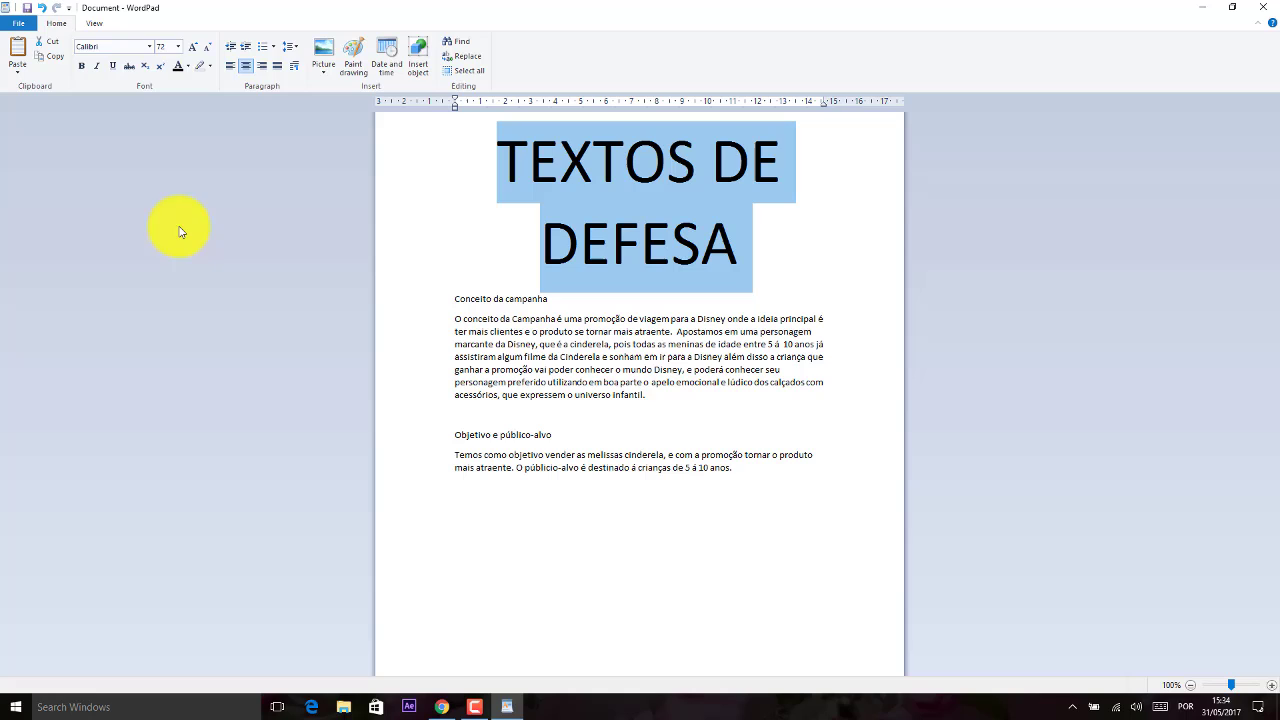
click(178, 47)
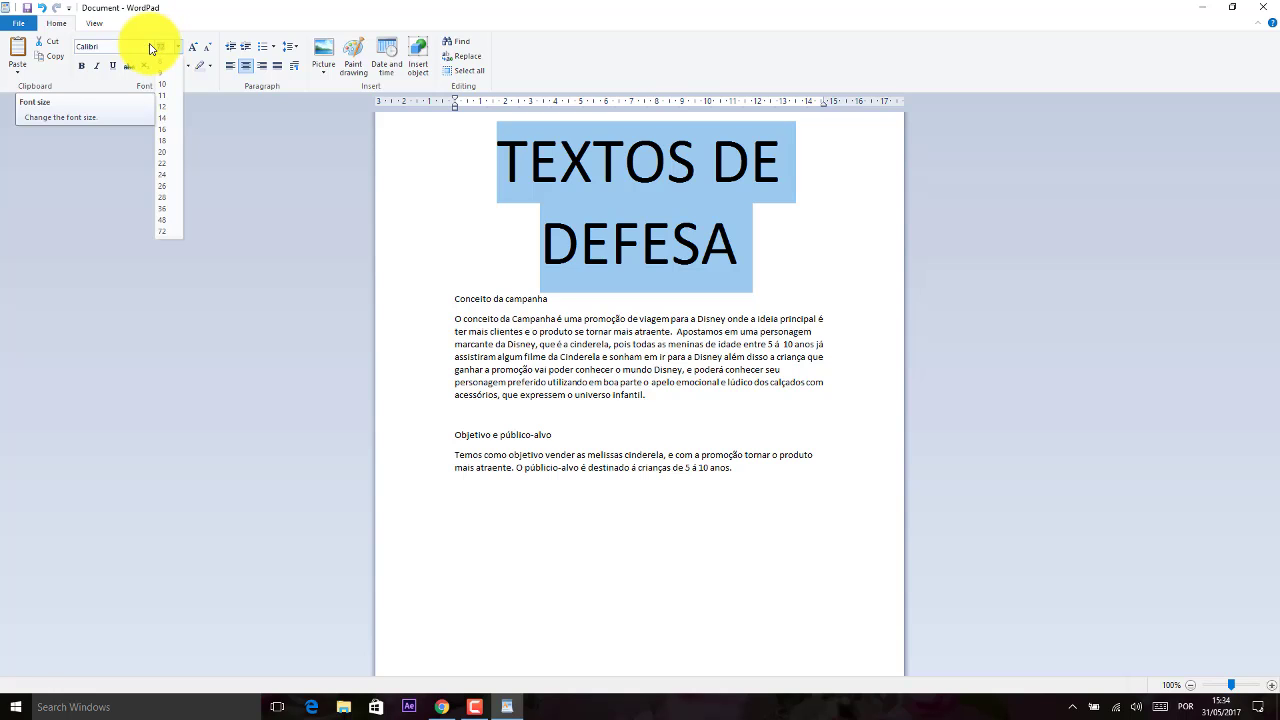
key(End)
key(Return)
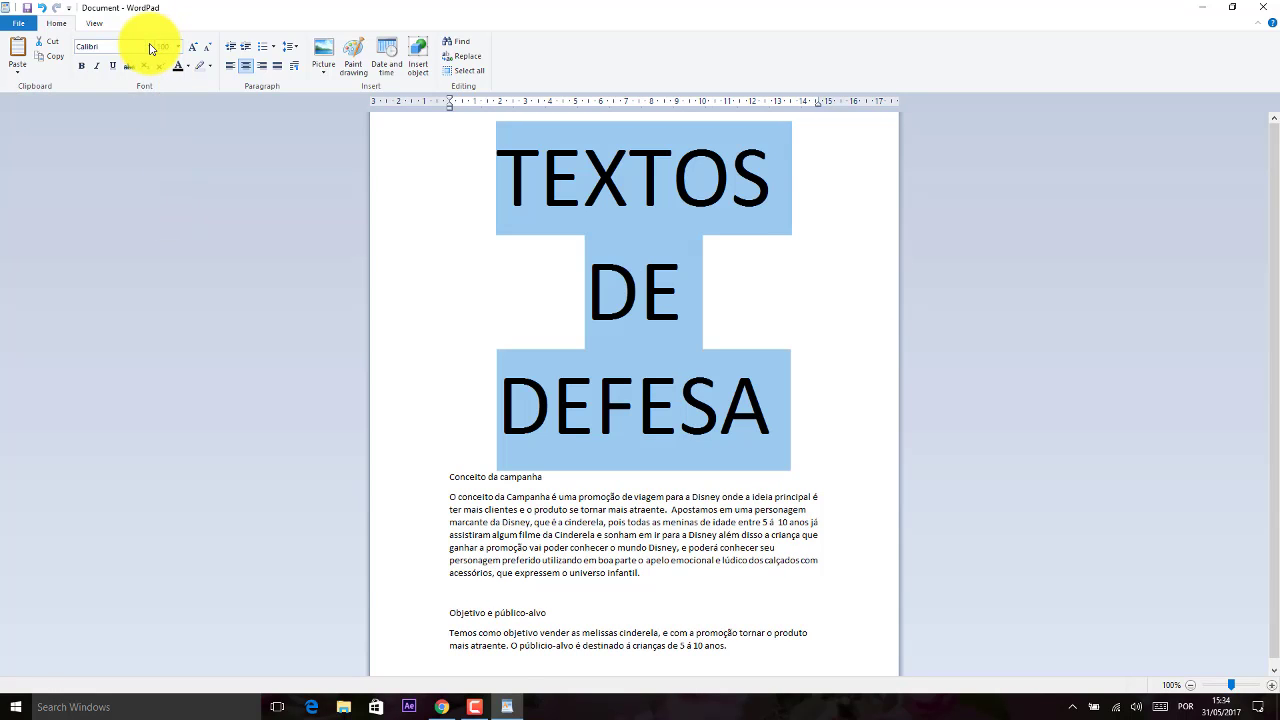
click(180, 47)
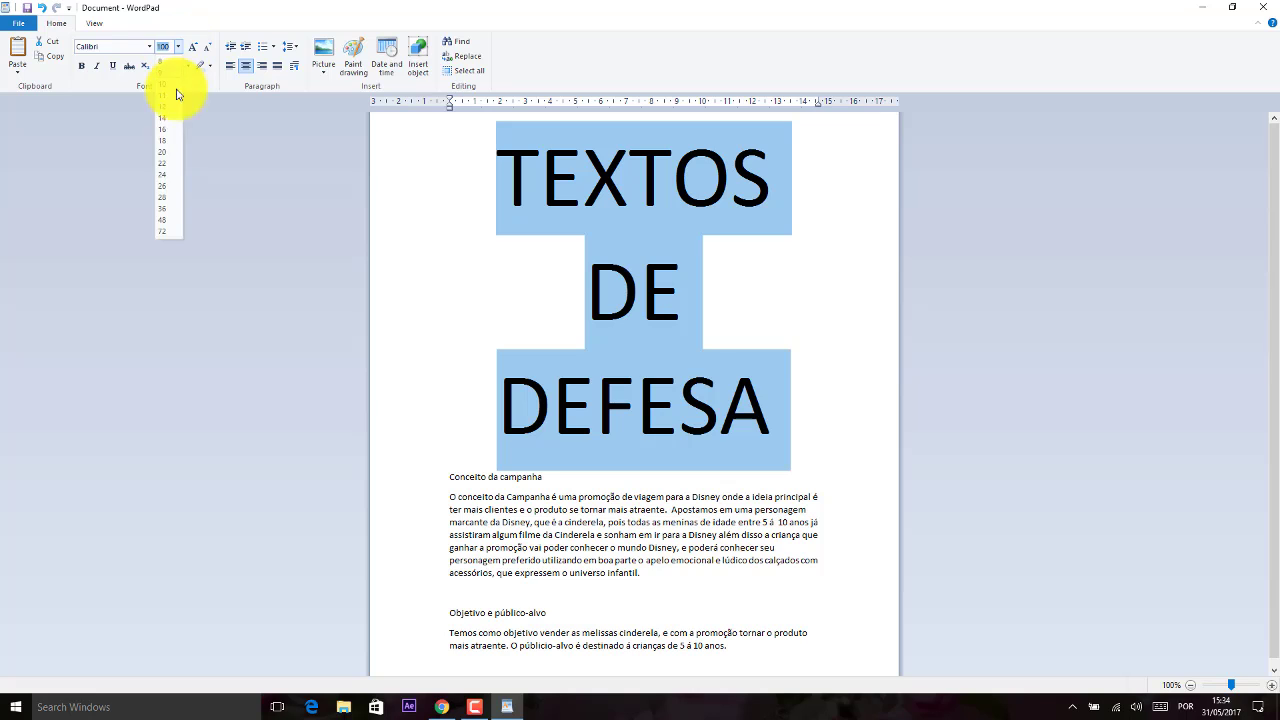
click(166, 156)
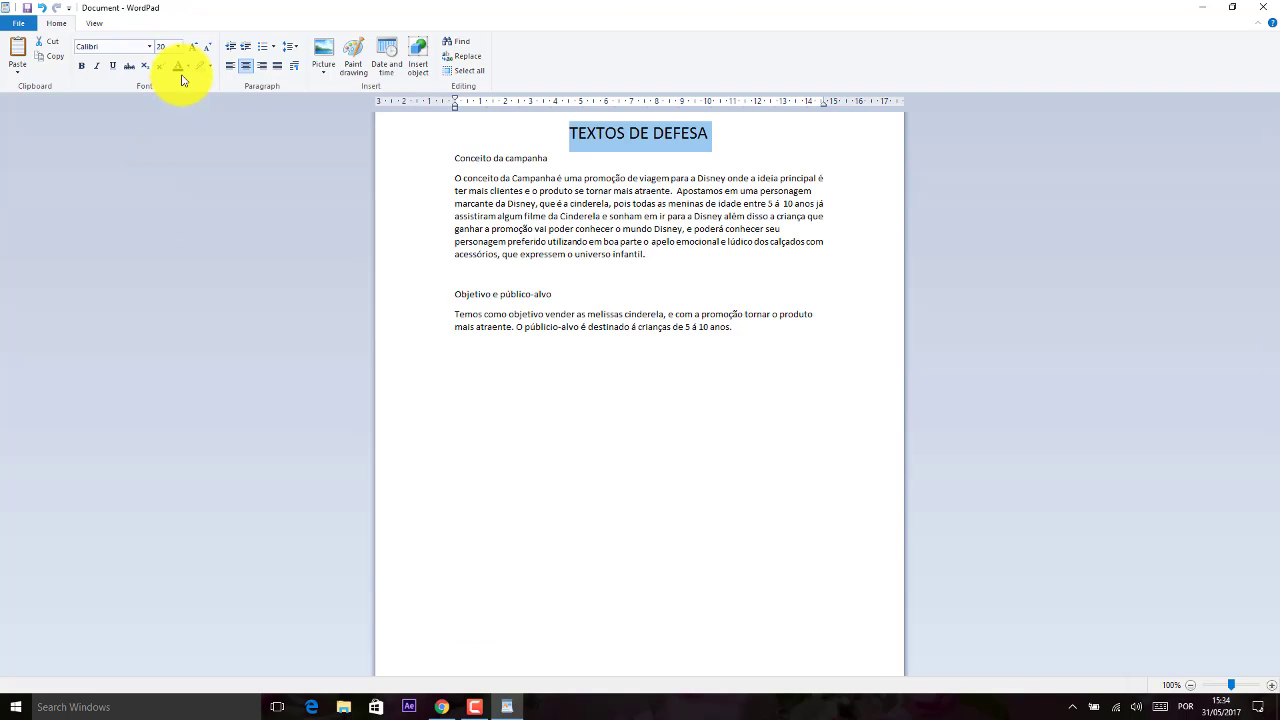
Toggle bold on the title several times, and leave it bold, italic and underlined
click(83, 68)
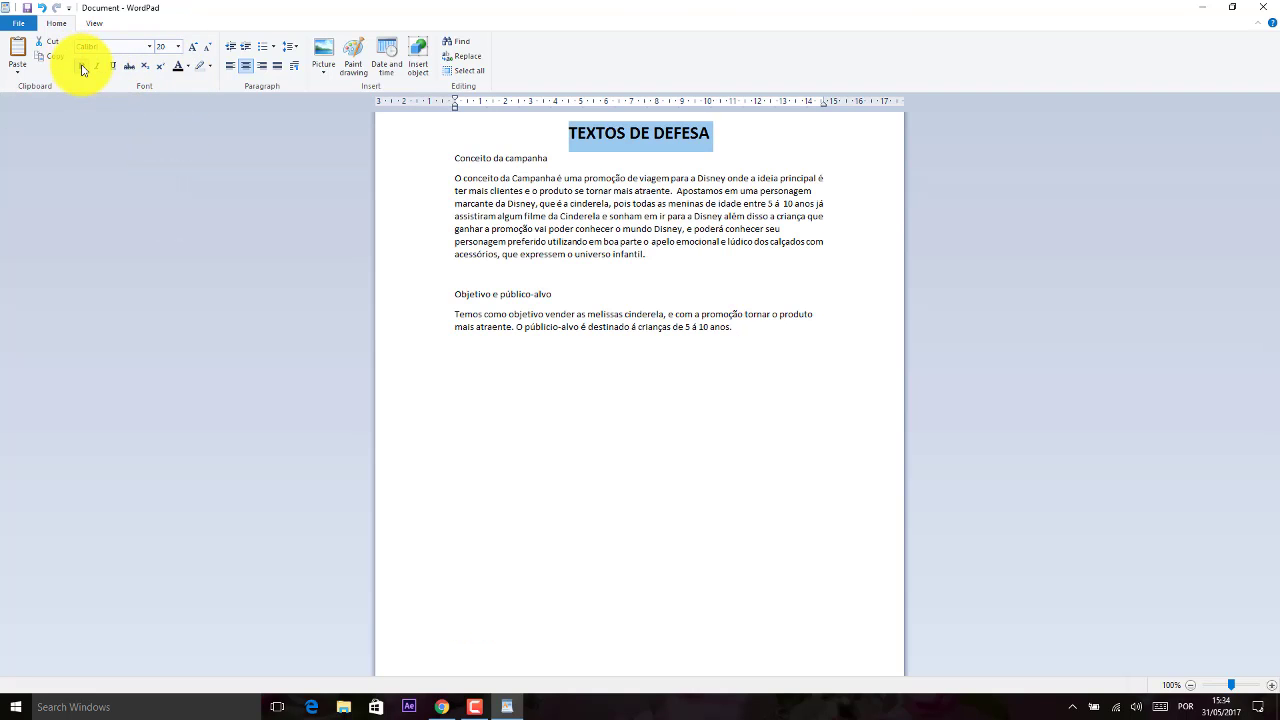
click(83, 68)
click(83, 68)
click(83, 68)
click(83, 68)
click(83, 68)
click(83, 68)
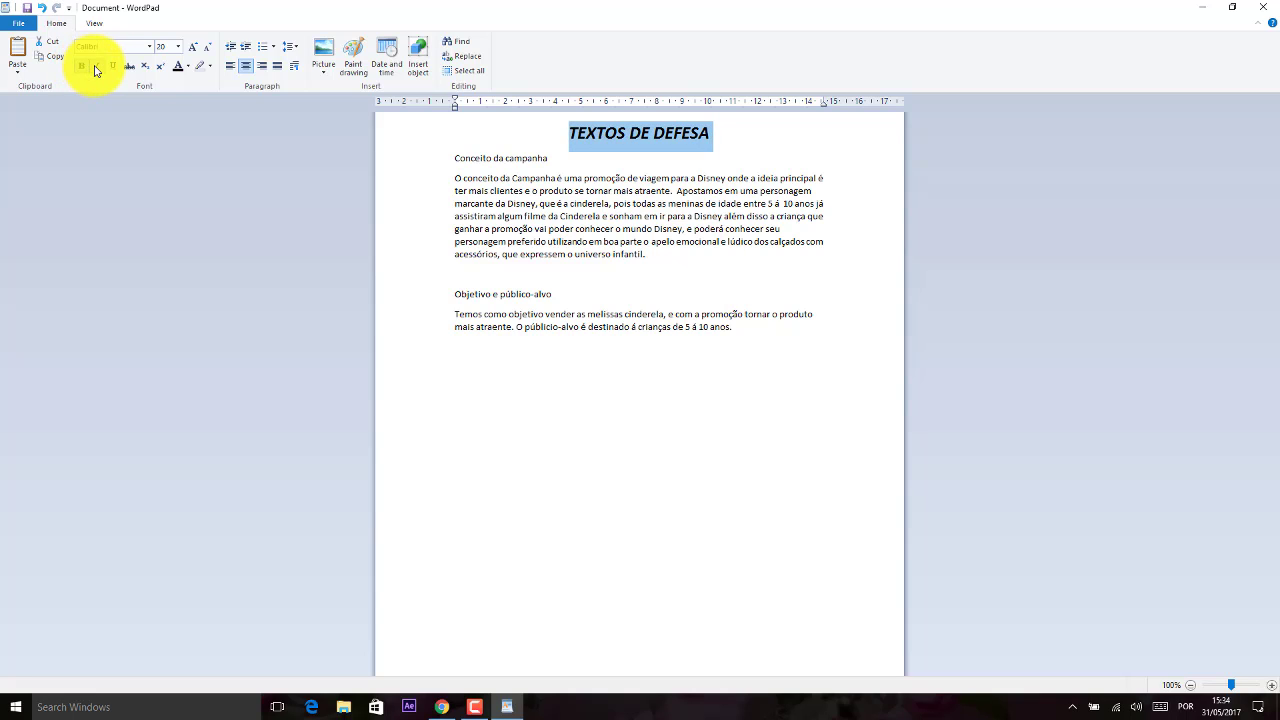
Try the Cooper Black font on the title, and change it to Britannic Bold
click(150, 47)
mouse_move(149, 149)
mouse_down()
mouse_move(150, 61)
mouse_move(150, 168)
mouse_up()
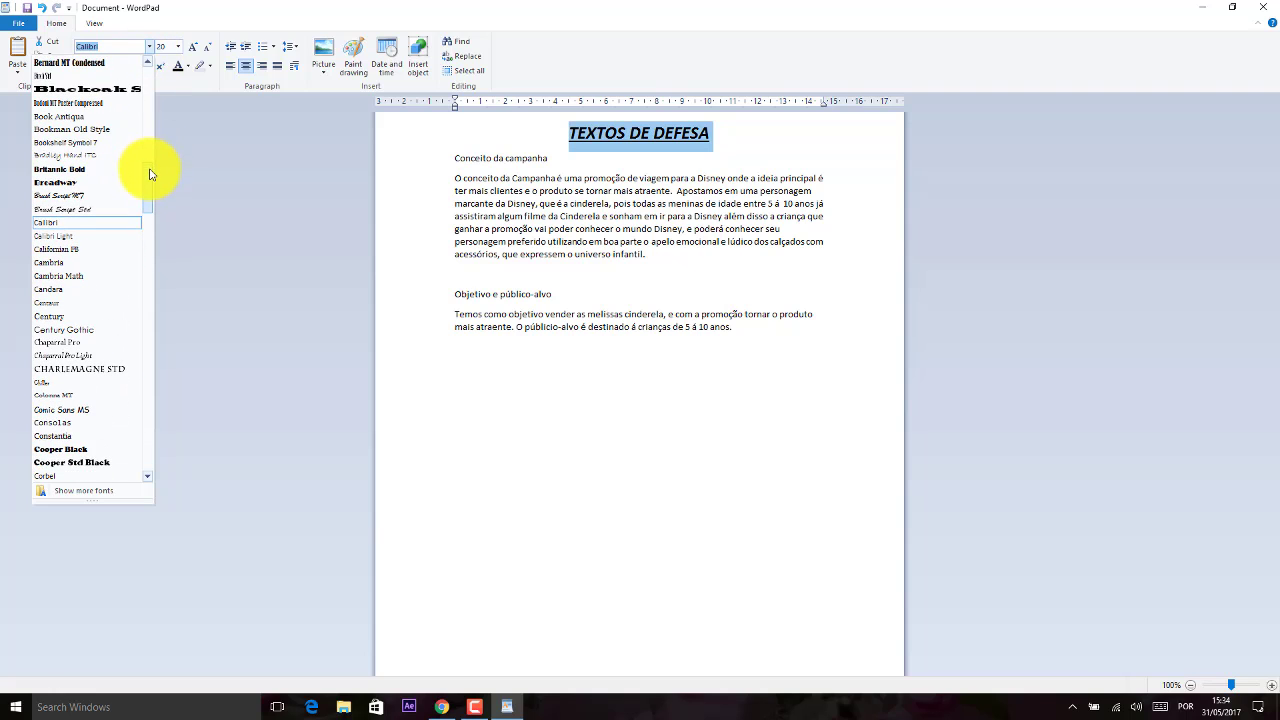
drag(150, 175, 148, 192)
click(106, 310)
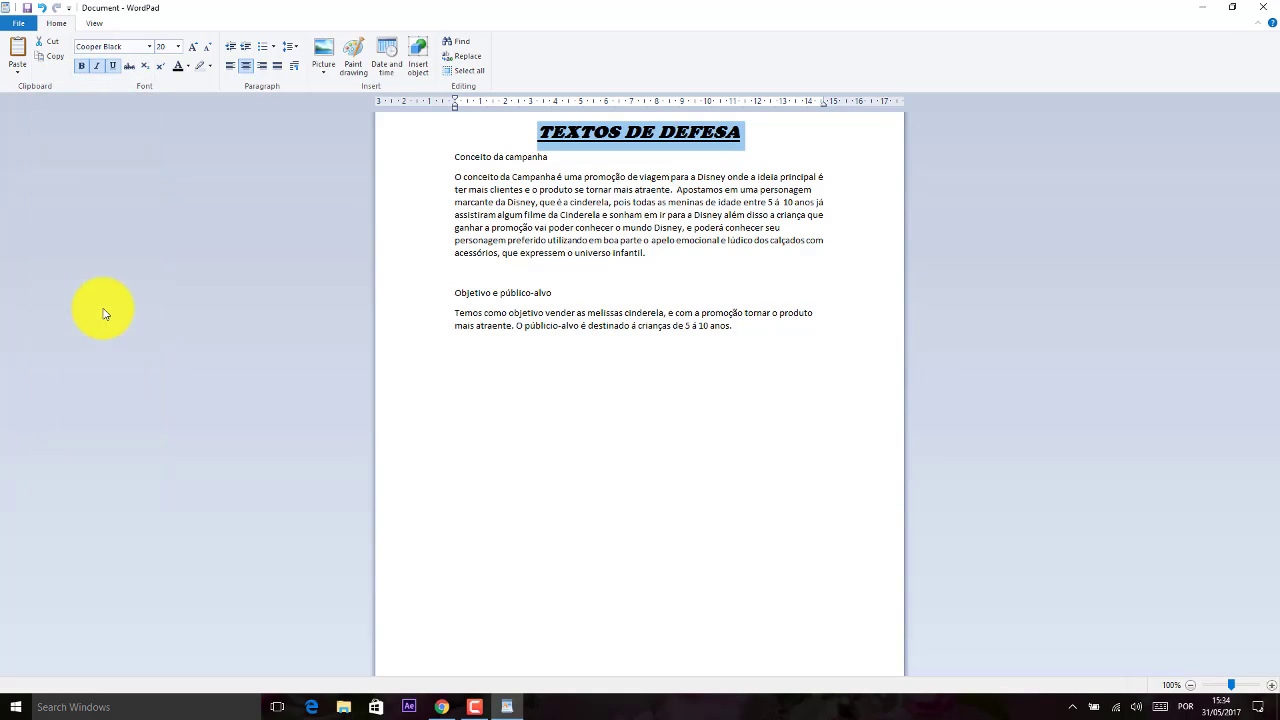
click(149, 46)
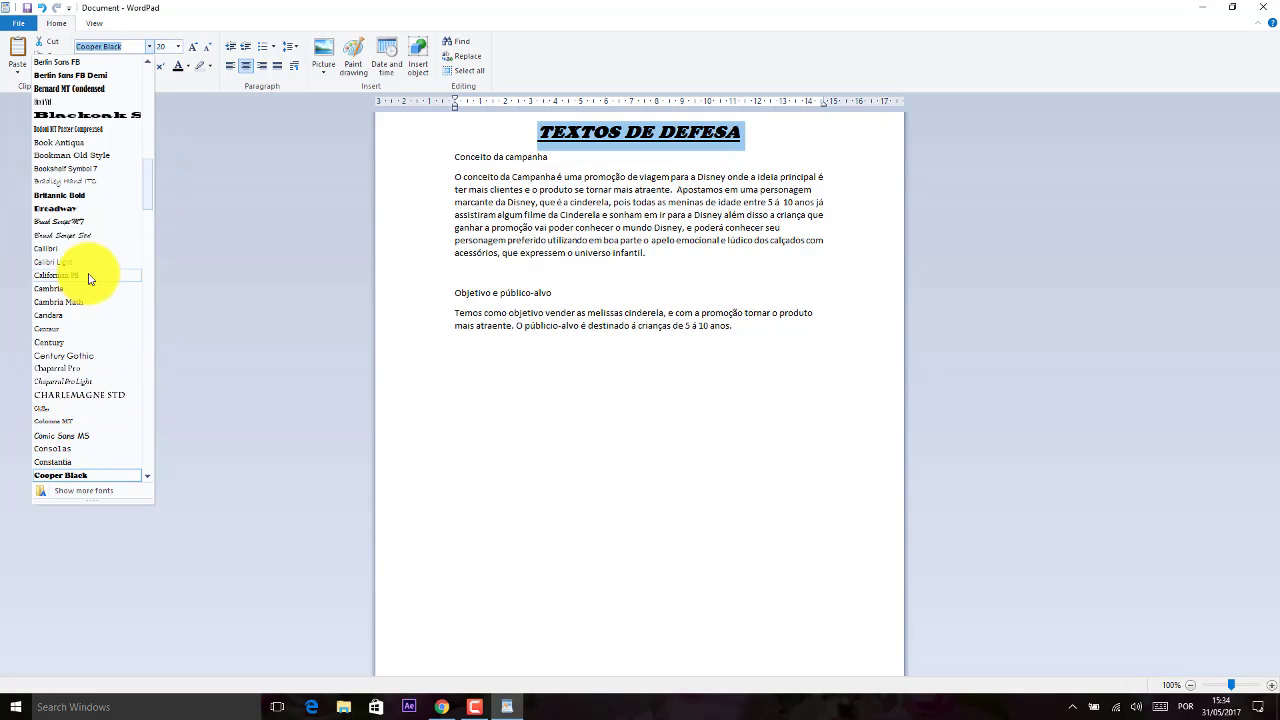
click(101, 476)
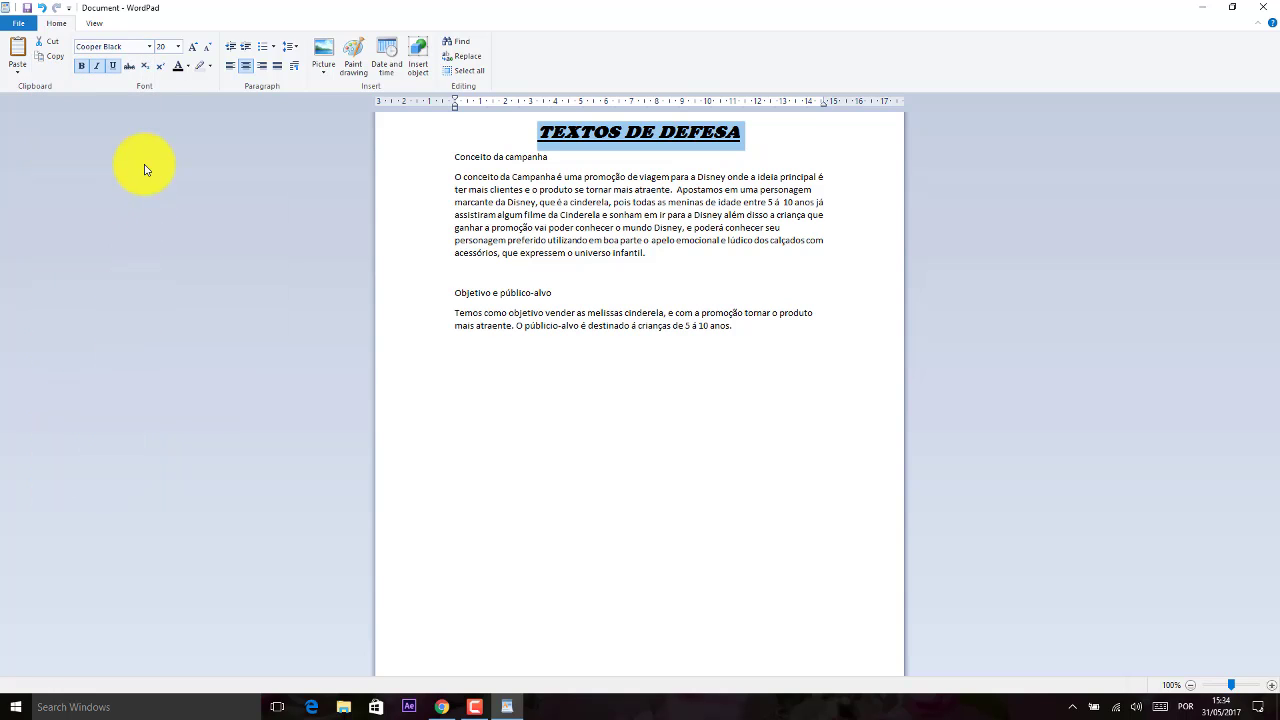
click(149, 46)
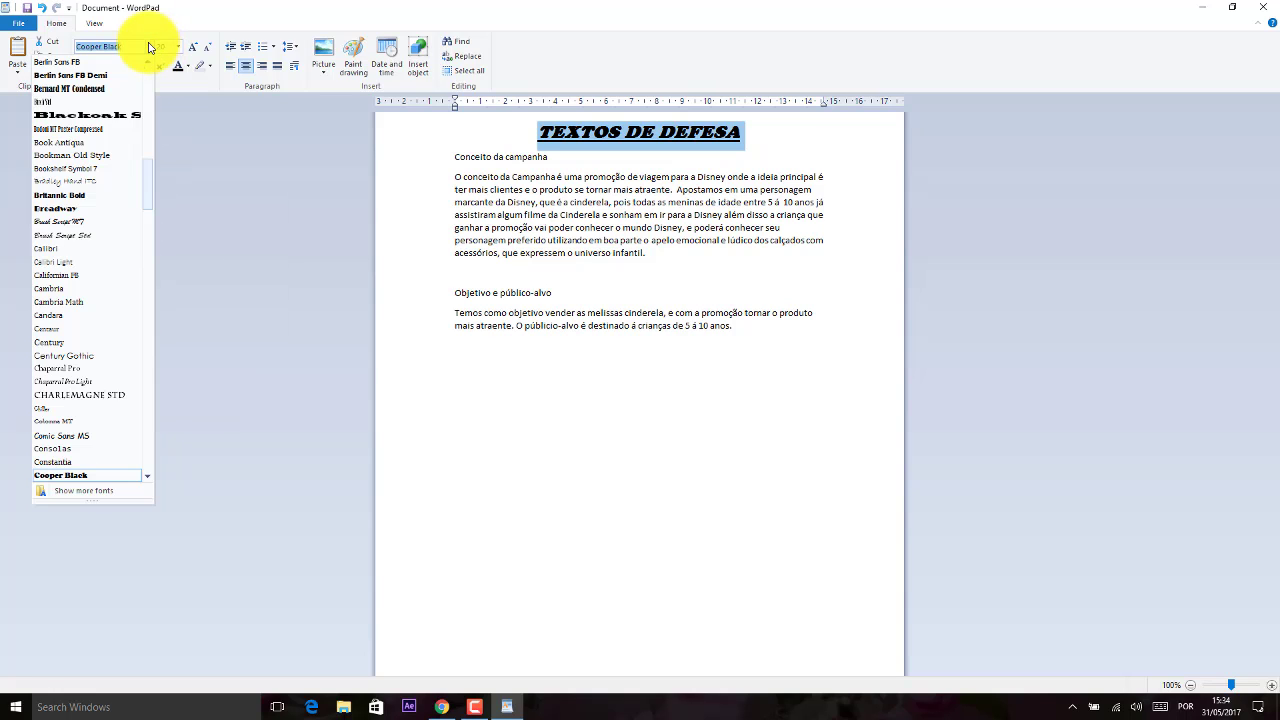
click(78, 195)
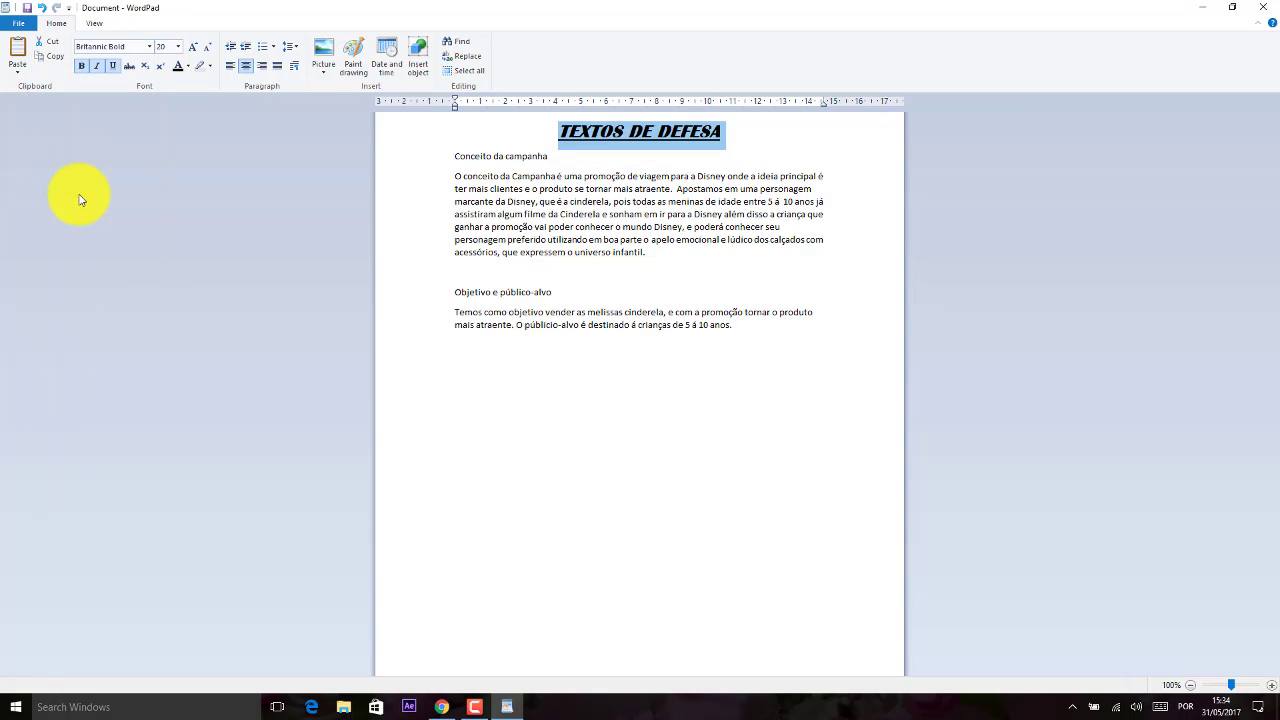
Try red and blue text colours on the title, apply orange, and deselect the title
click(189, 67)
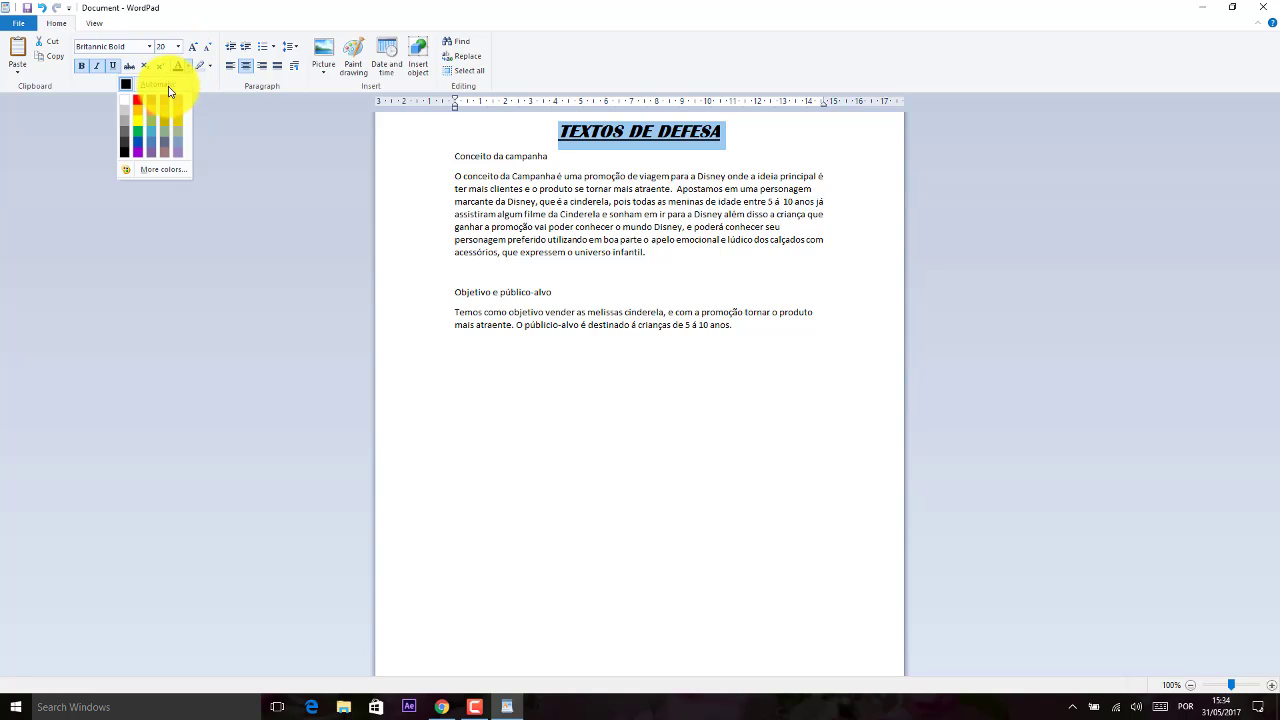
click(139, 104)
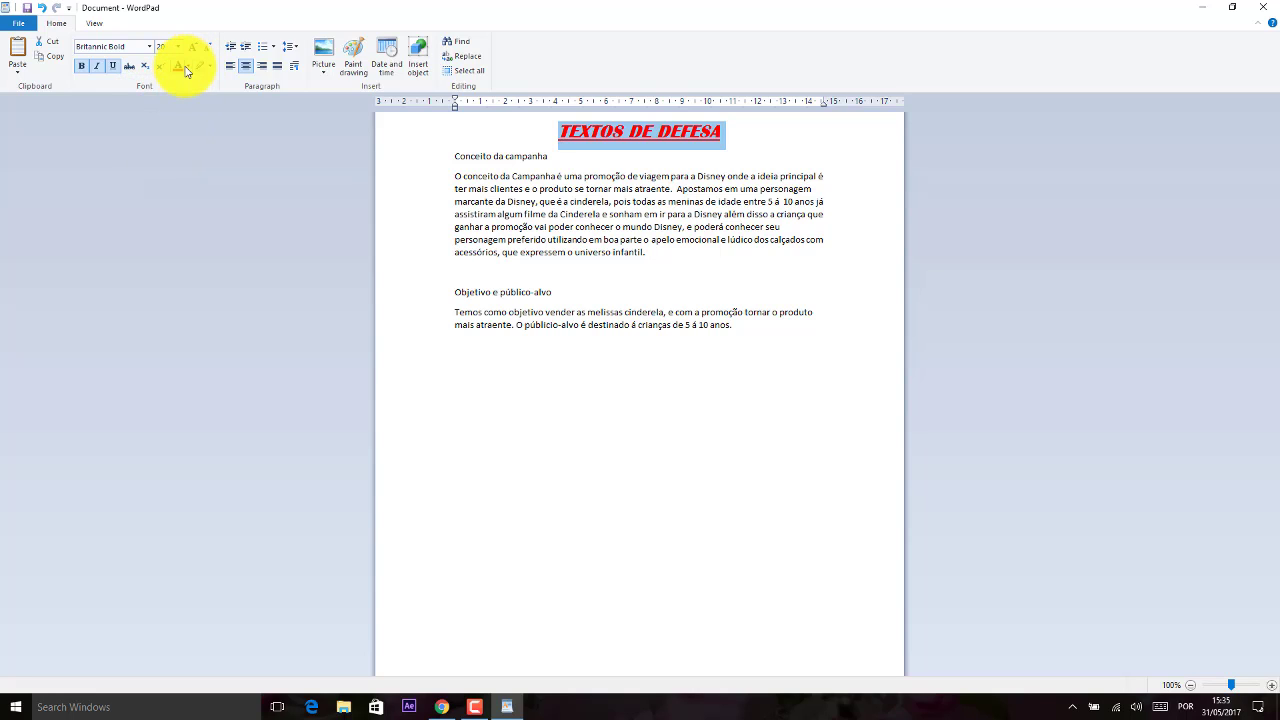
click(185, 70)
click(140, 125)
click(187, 67)
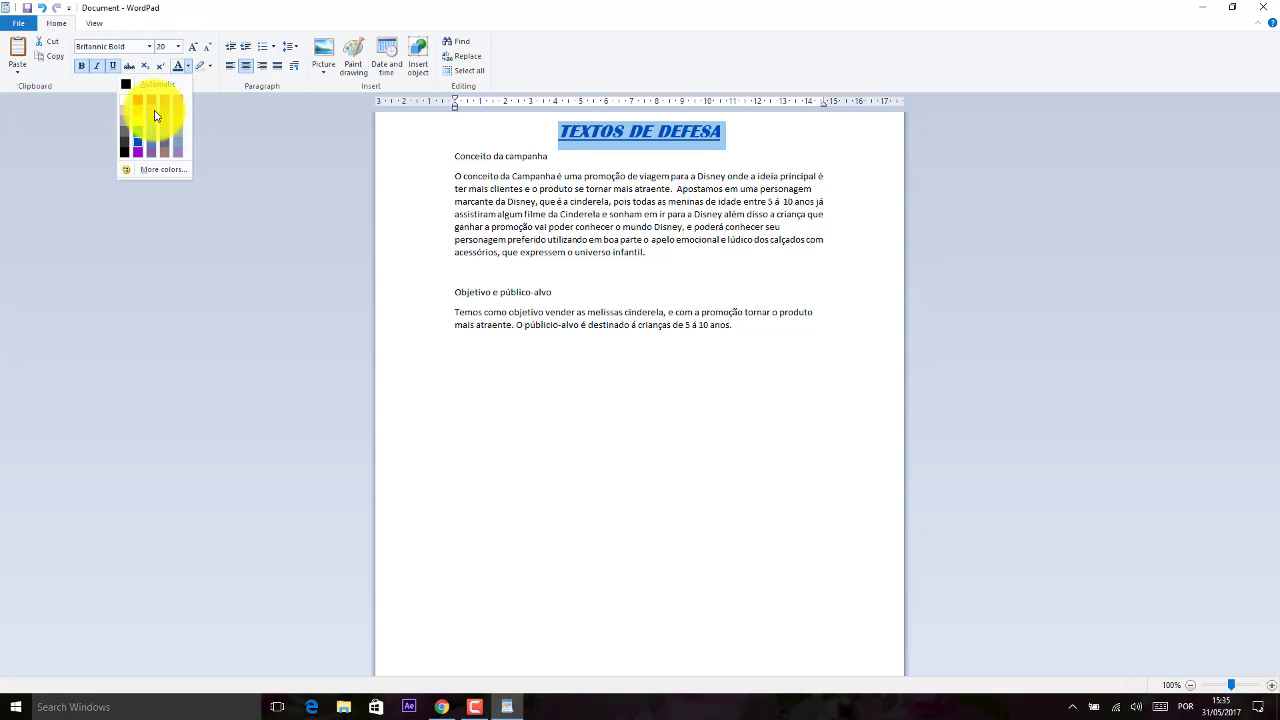
click(154, 116)
click(546, 146)
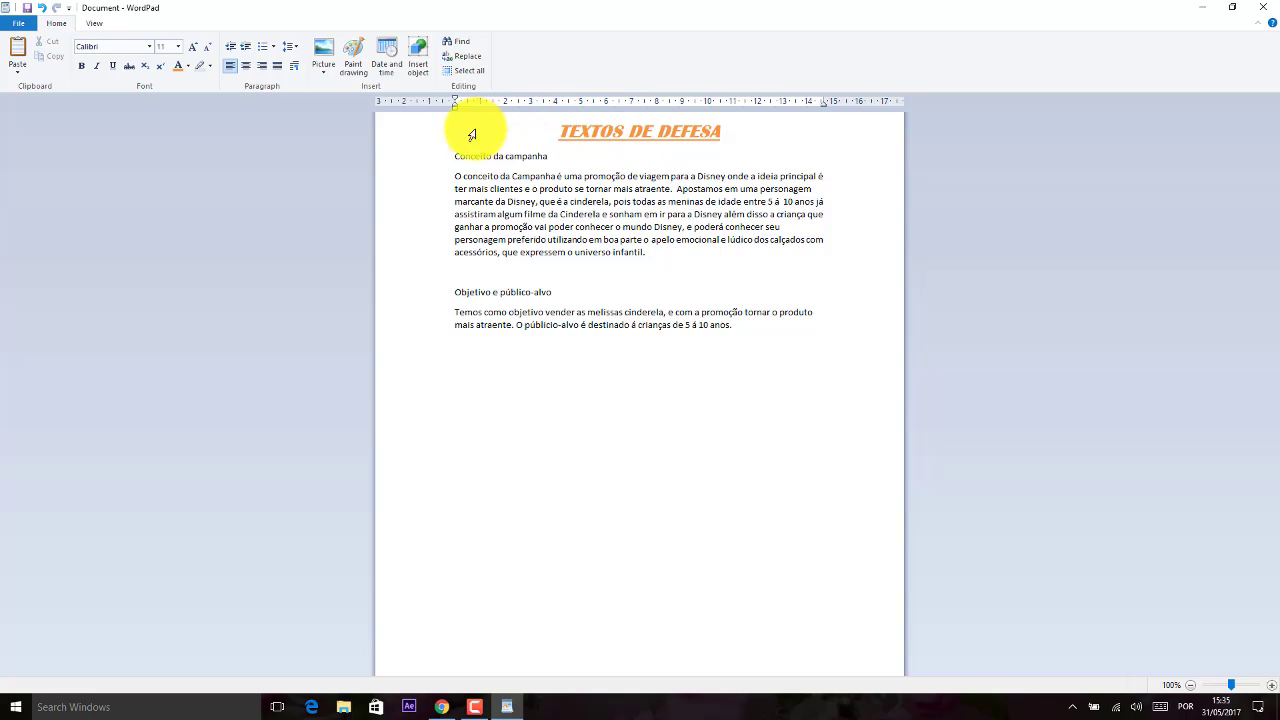
Change the text colour of the title "TEXTOS DE DEFESA" to dark red and deselect it
click(434, 134)
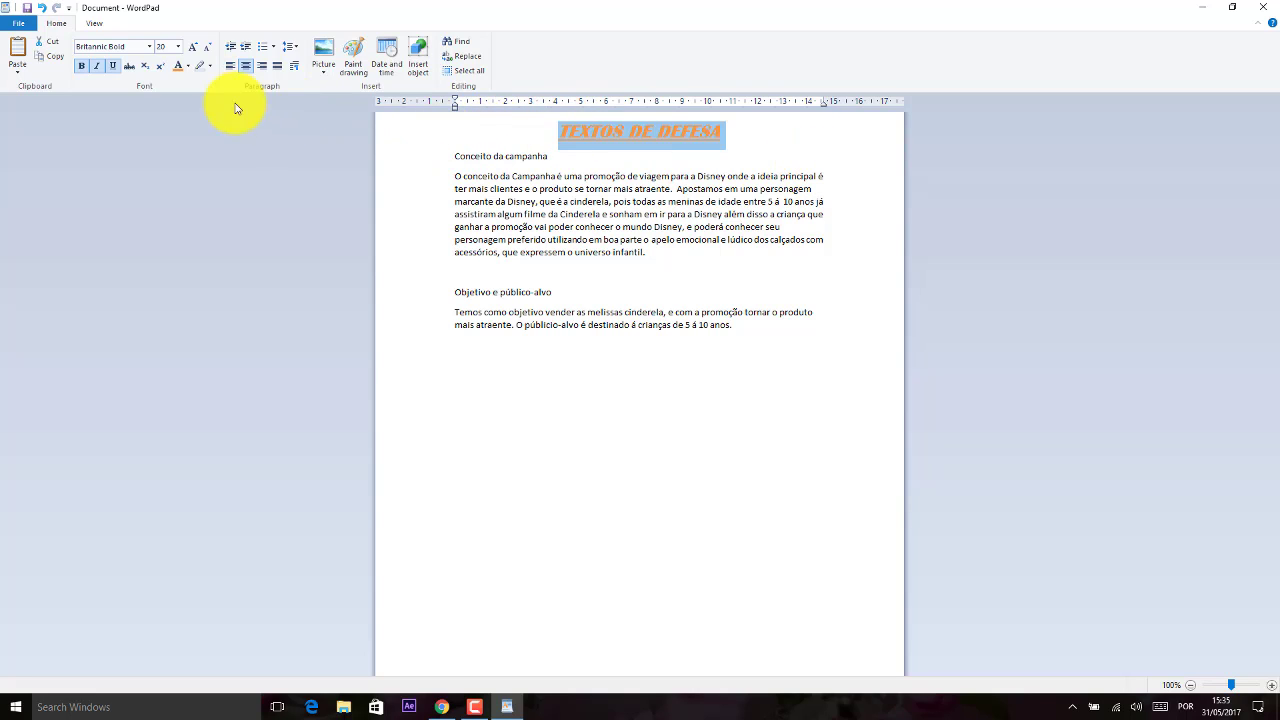
click(187, 68)
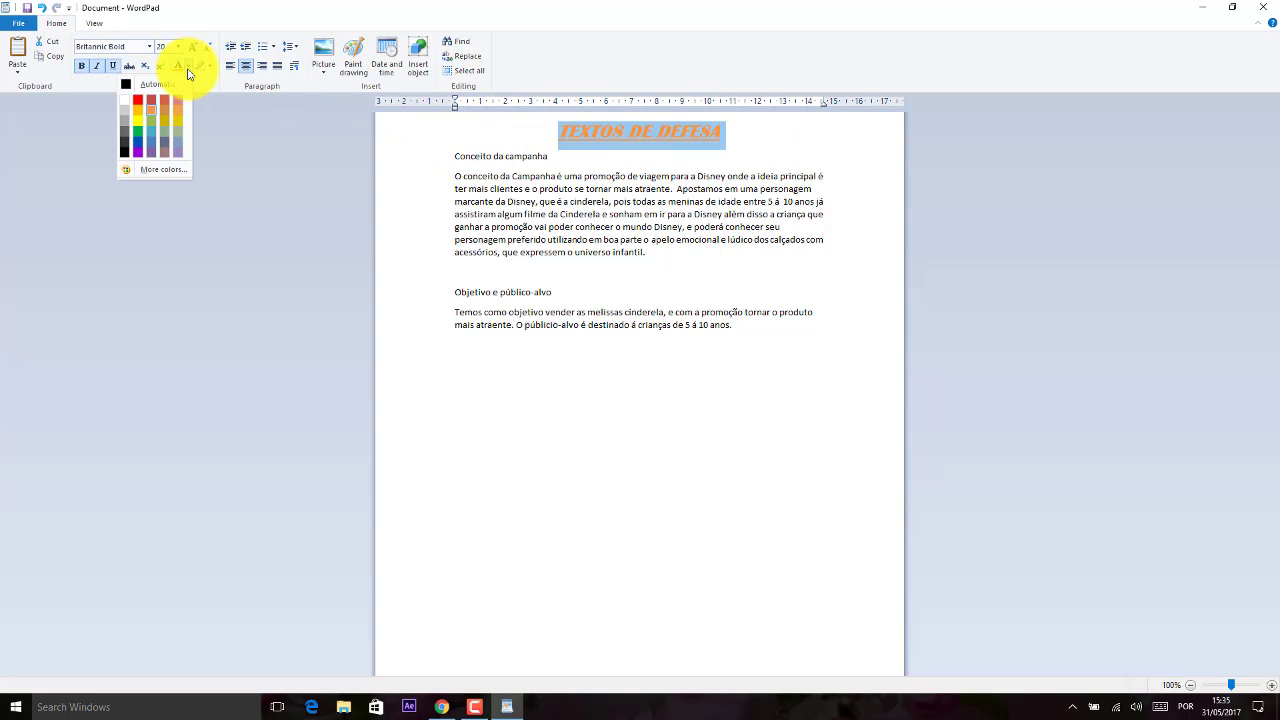
click(143, 128)
click(562, 152)
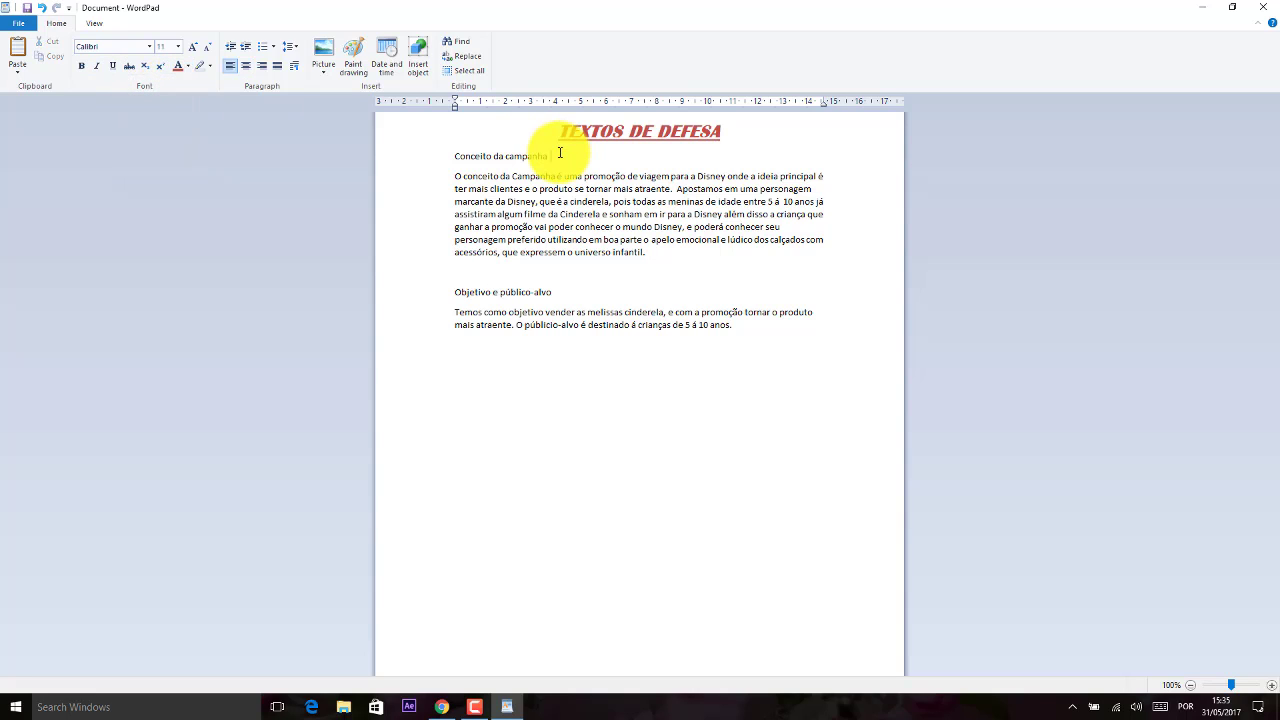
Highlight the title "TEXTOS DE DEFESA" in yellow and deselect it
click(436, 141)
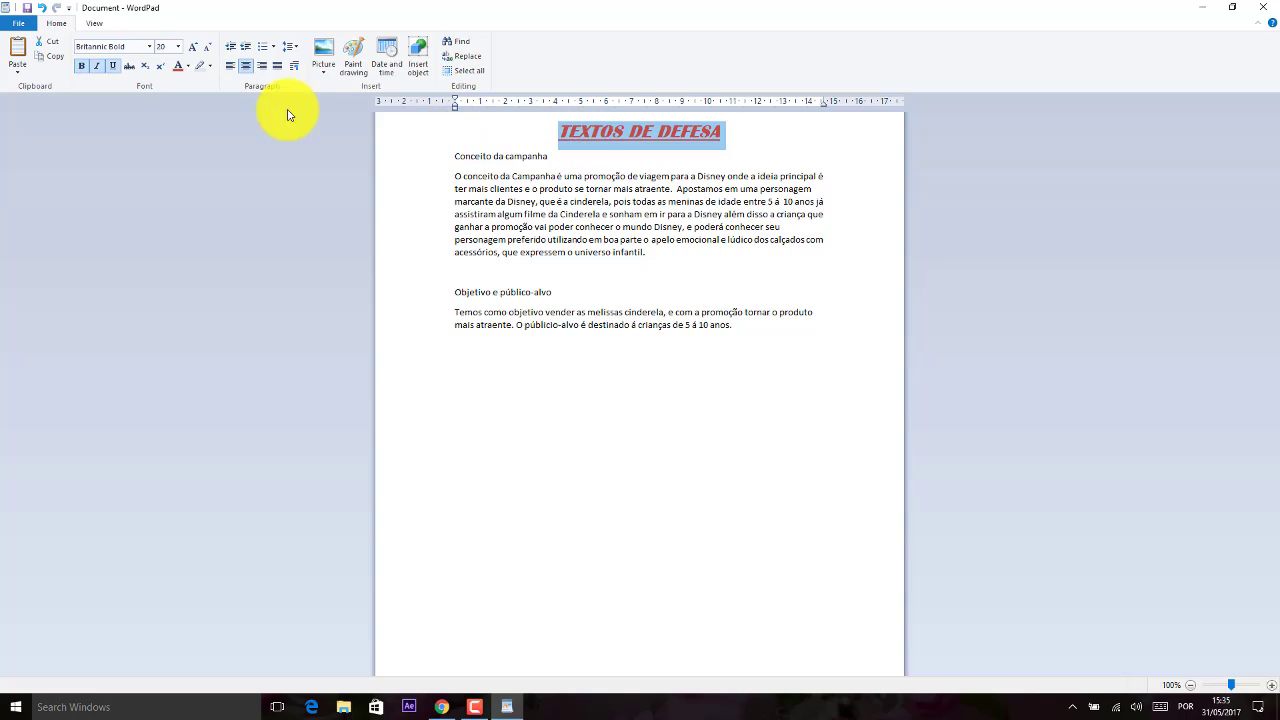
click(210, 67)
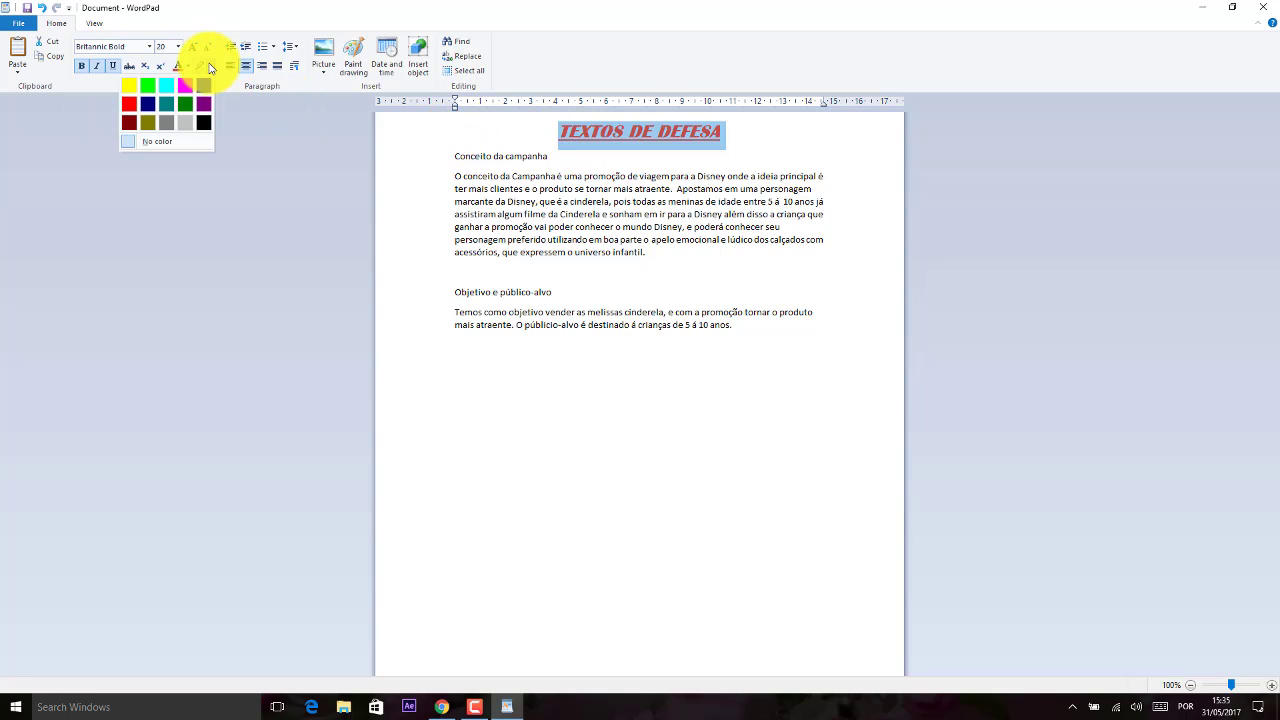
click(128, 85)
click(543, 171)
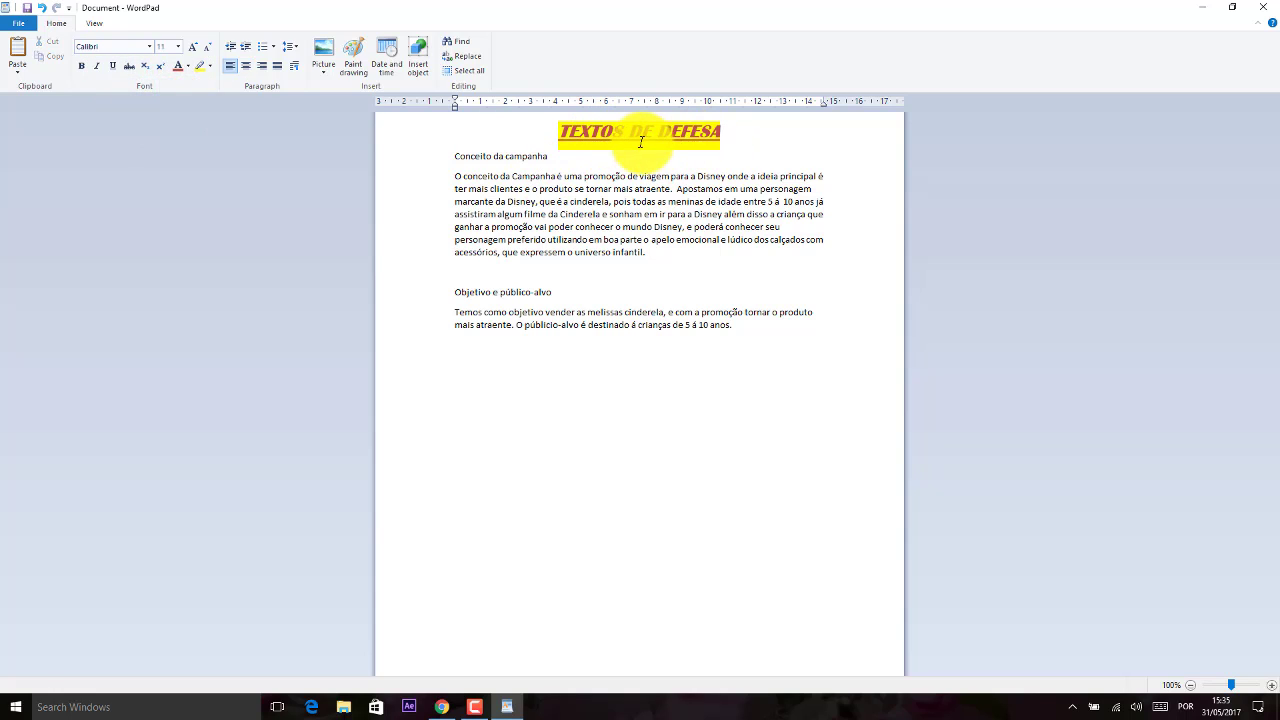
Insert an empty line between the title and the heading "Conceito da campanha"
click(778, 140)
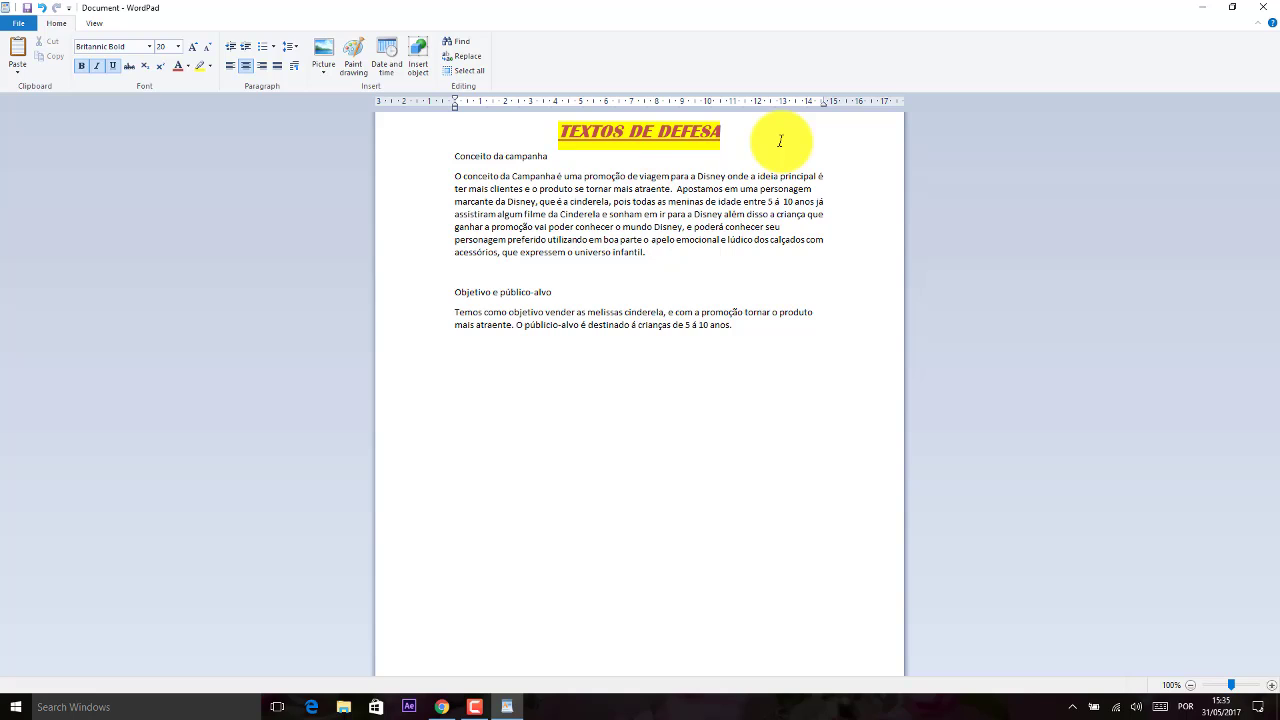
key(Return)
click(640, 182)
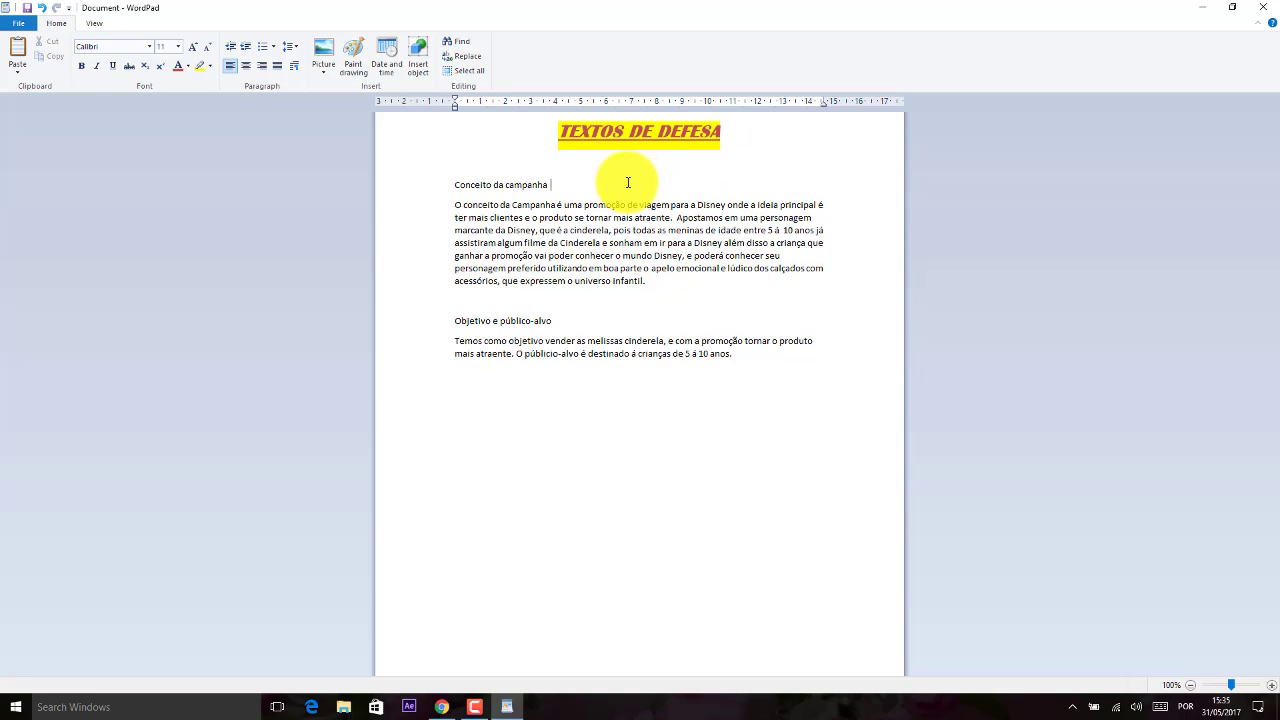
Add a paragraph of random filler letters below the last paragraph, followed by empty lines
click(685, 400)
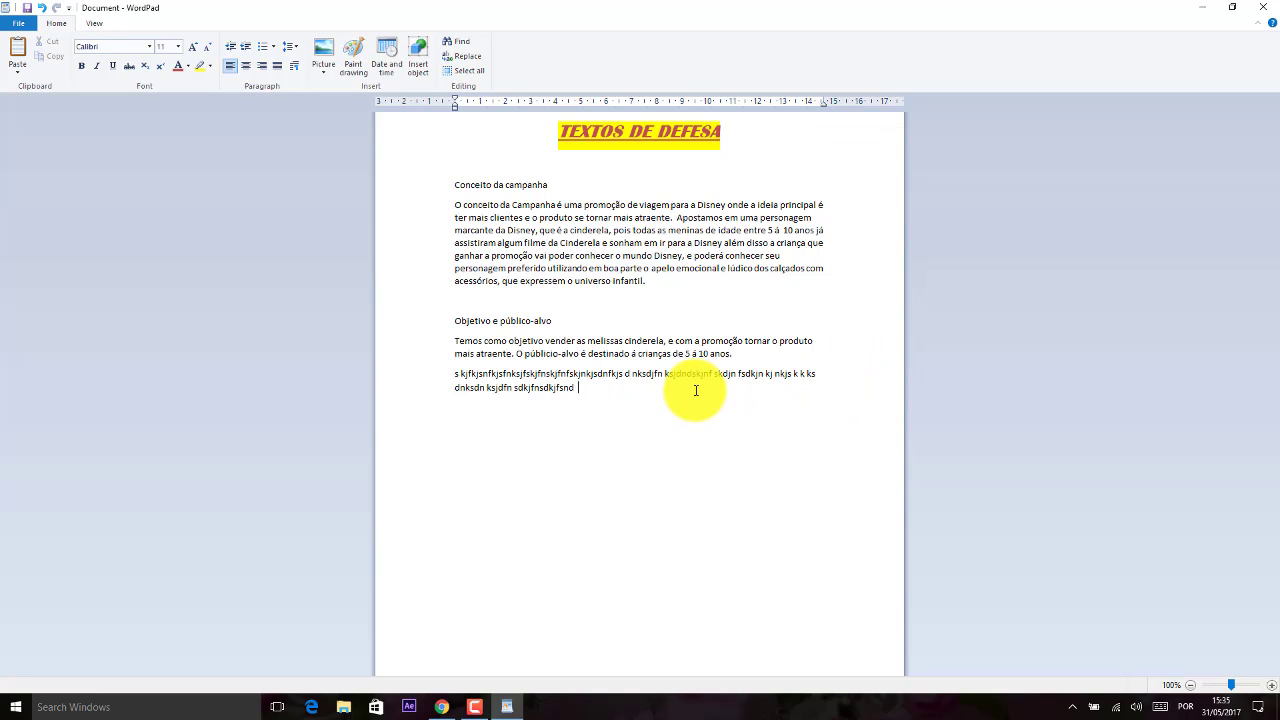
text(gdfgdf hfd)
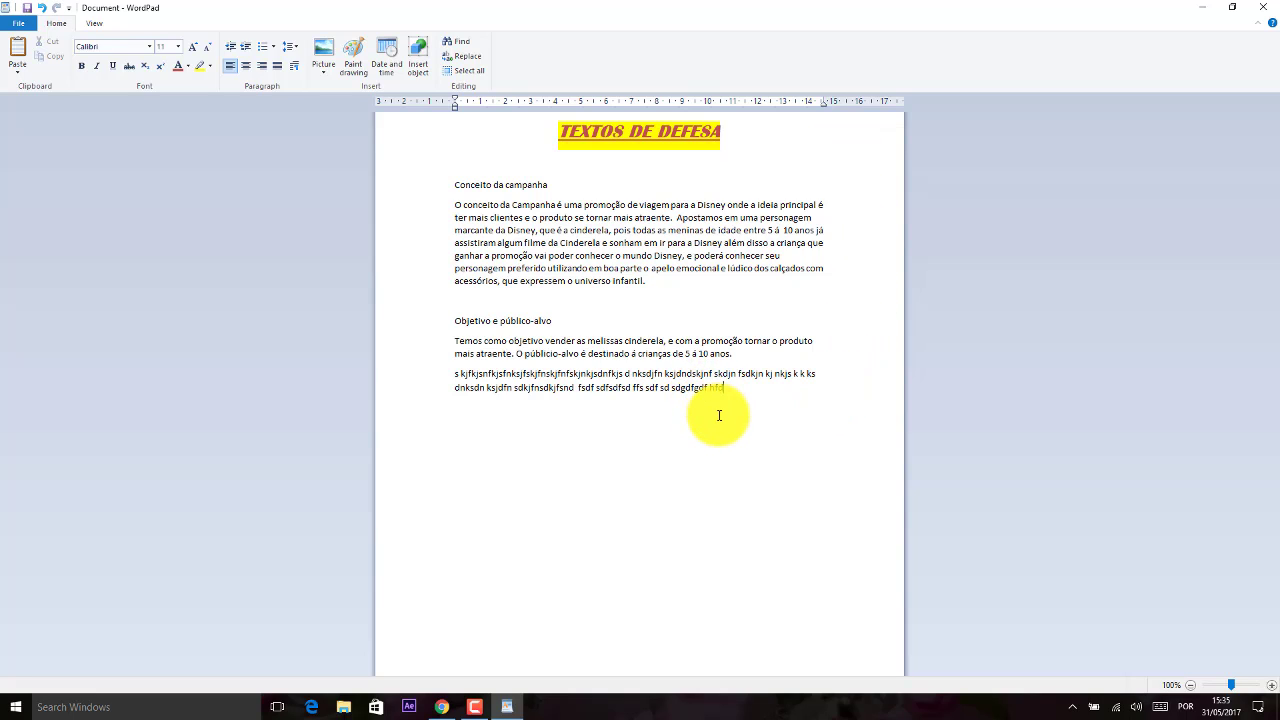
text(h dfh fdhfdhfdhdfhfdhfdhdfhdfhfdhdf d dh dfhdfh dfhdfh .)
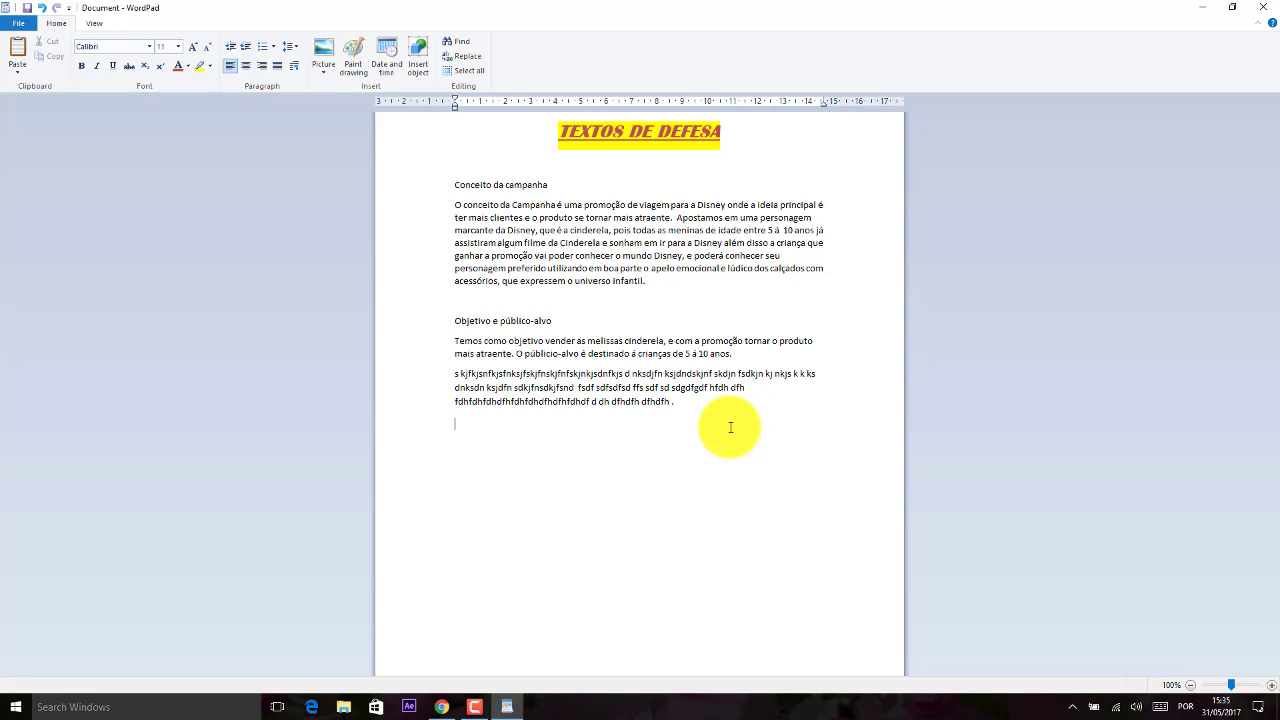
key(Return)
key(Return)
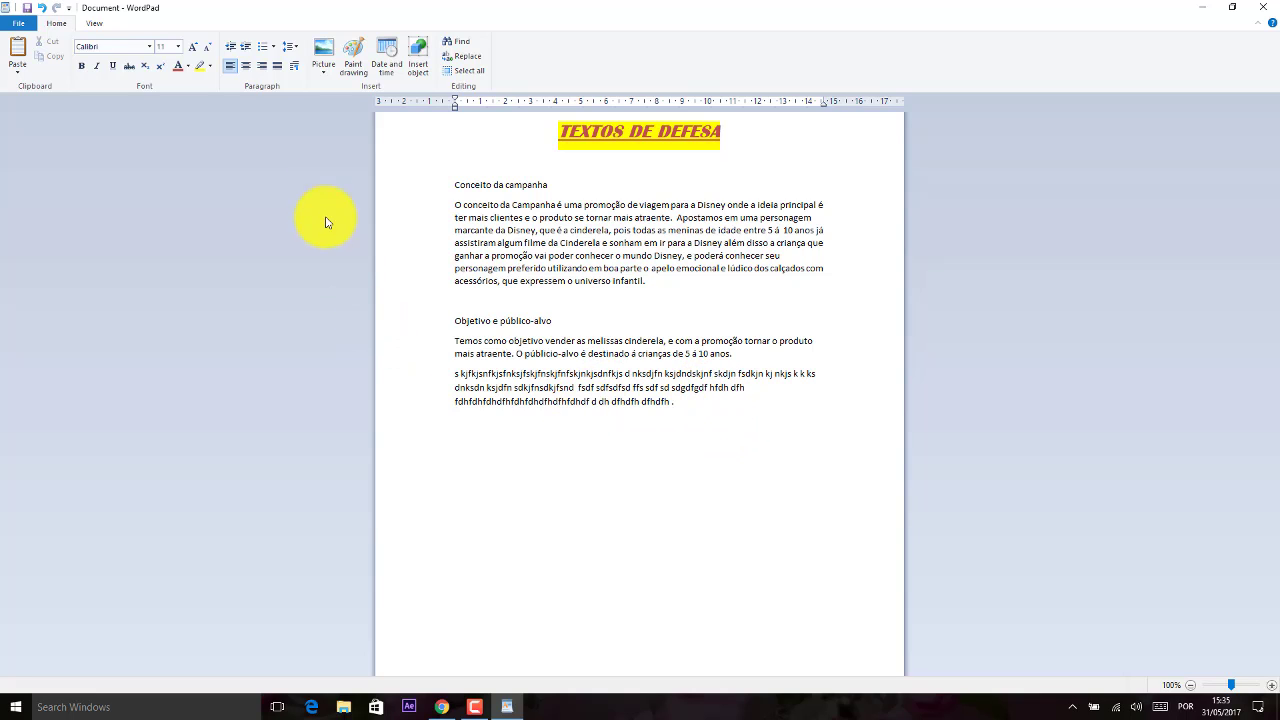
Give the paragraph under "Conceito da campanha" a 2 cm first-line indent, justified alignment and font size 14
click(295, 68)
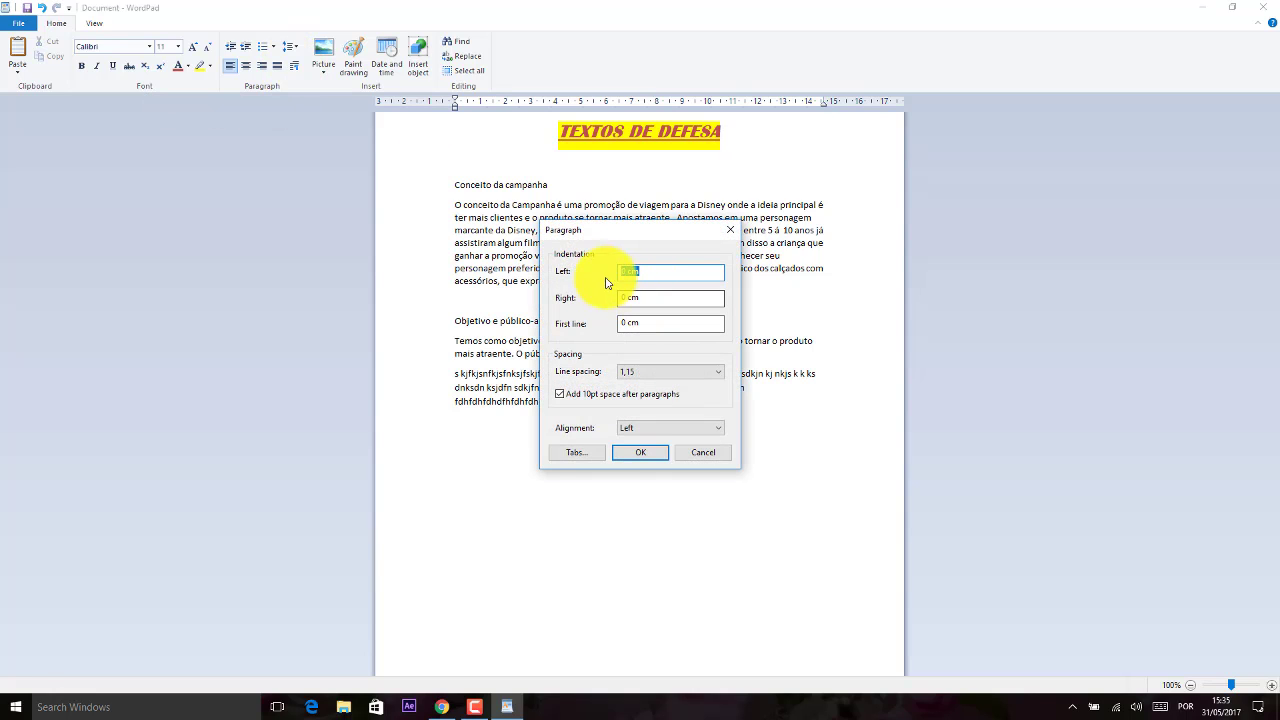
click(704, 455)
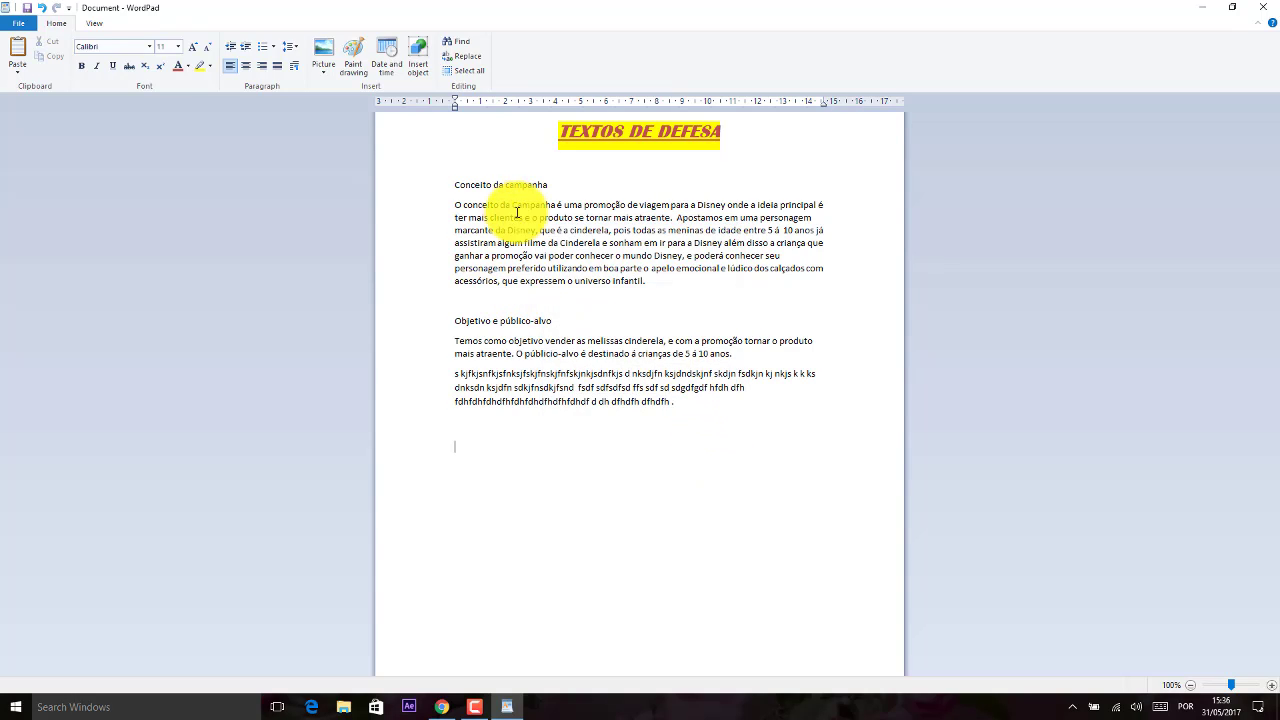
drag(417, 207, 423, 291)
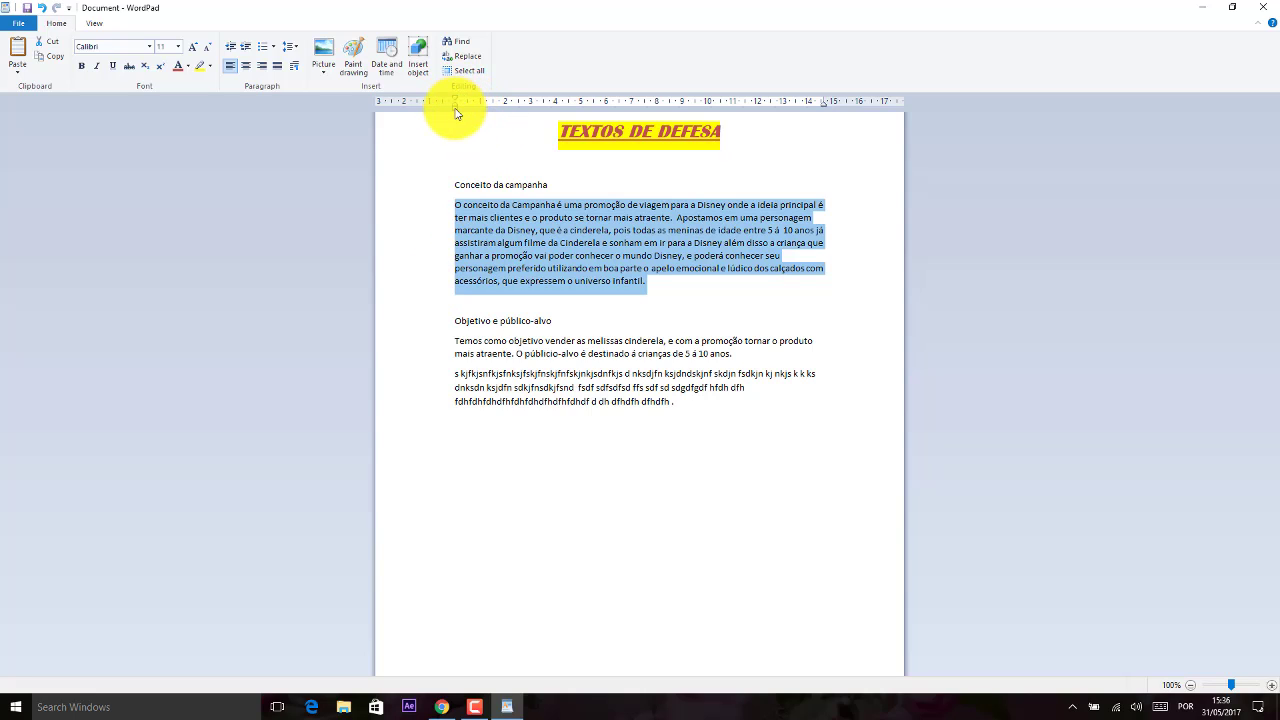
drag(471, 104, 506, 105)
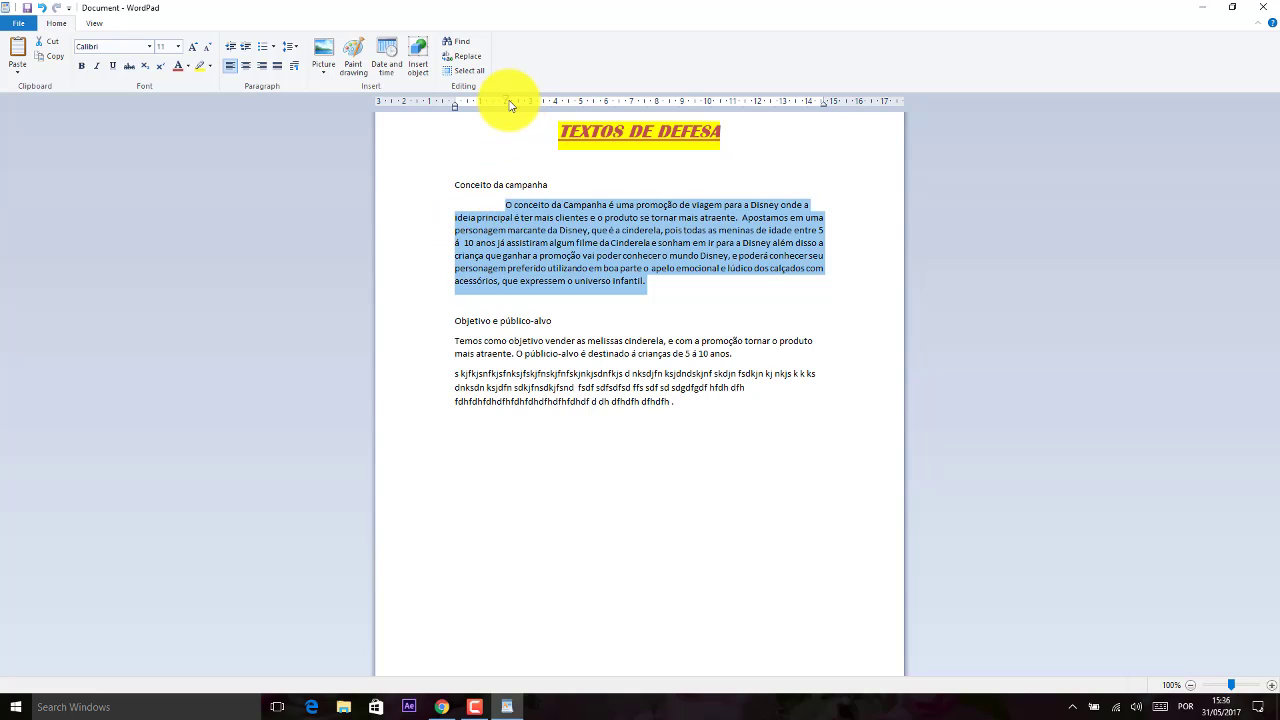
click(278, 66)
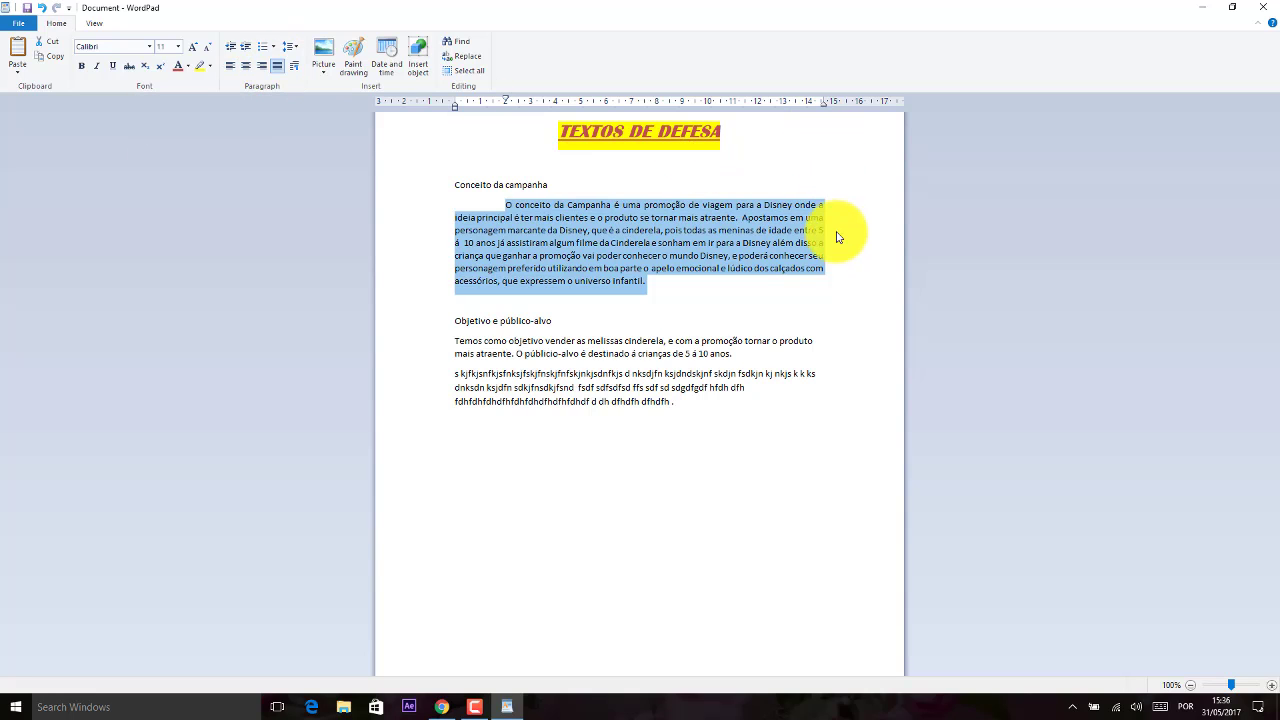
click(178, 46)
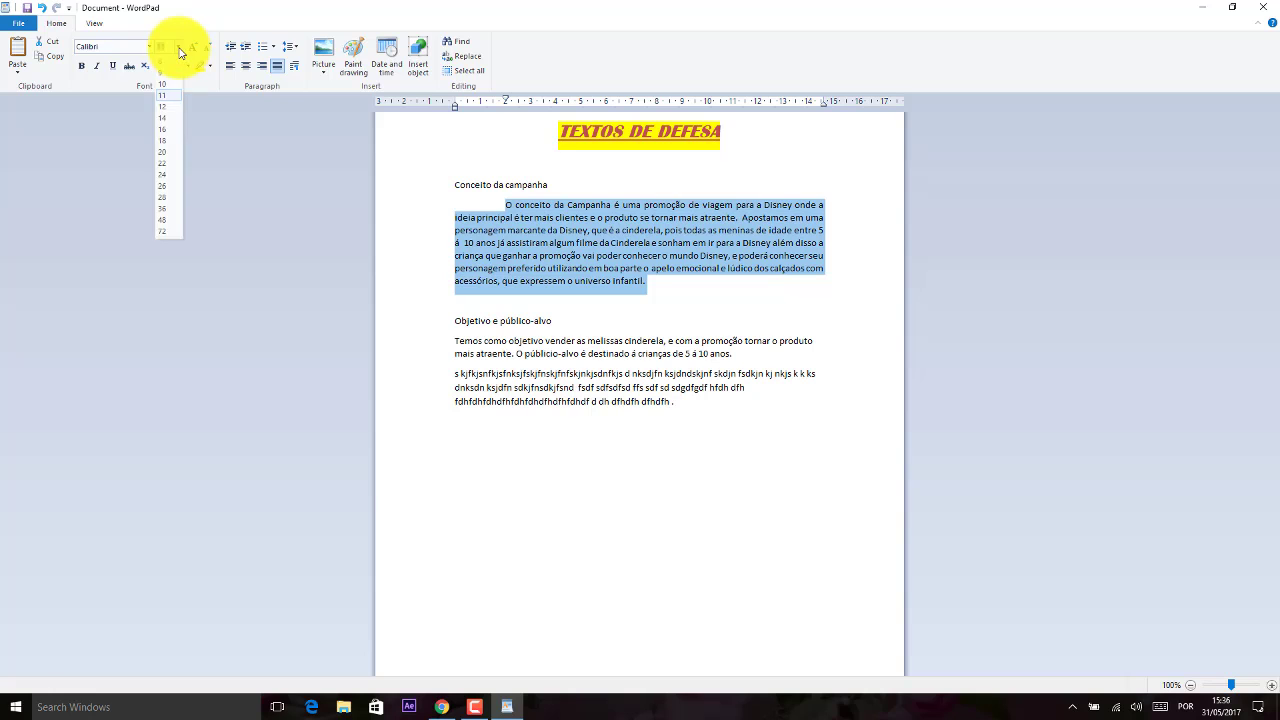
click(169, 118)
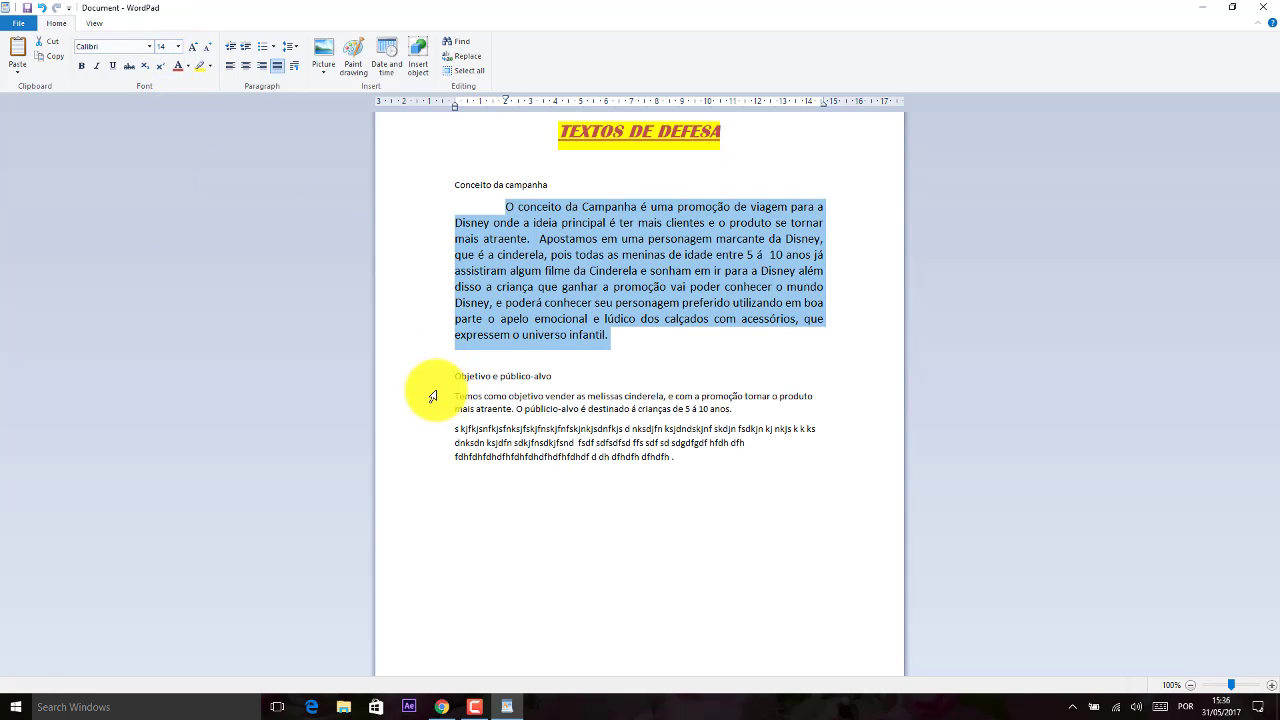
Justify the two paragraphs under "Objetivo e público-alvo", with a 2 cm first-line indent and font size 14
drag(427, 406, 443, 457)
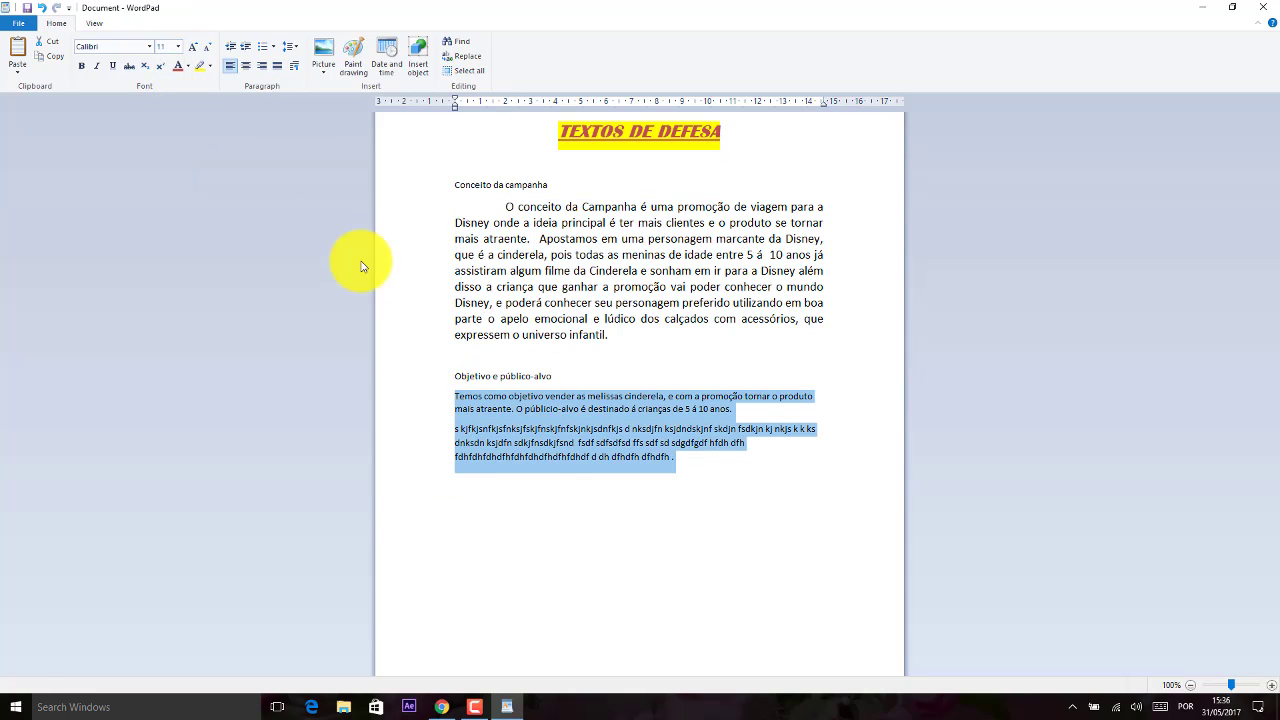
click(277, 65)
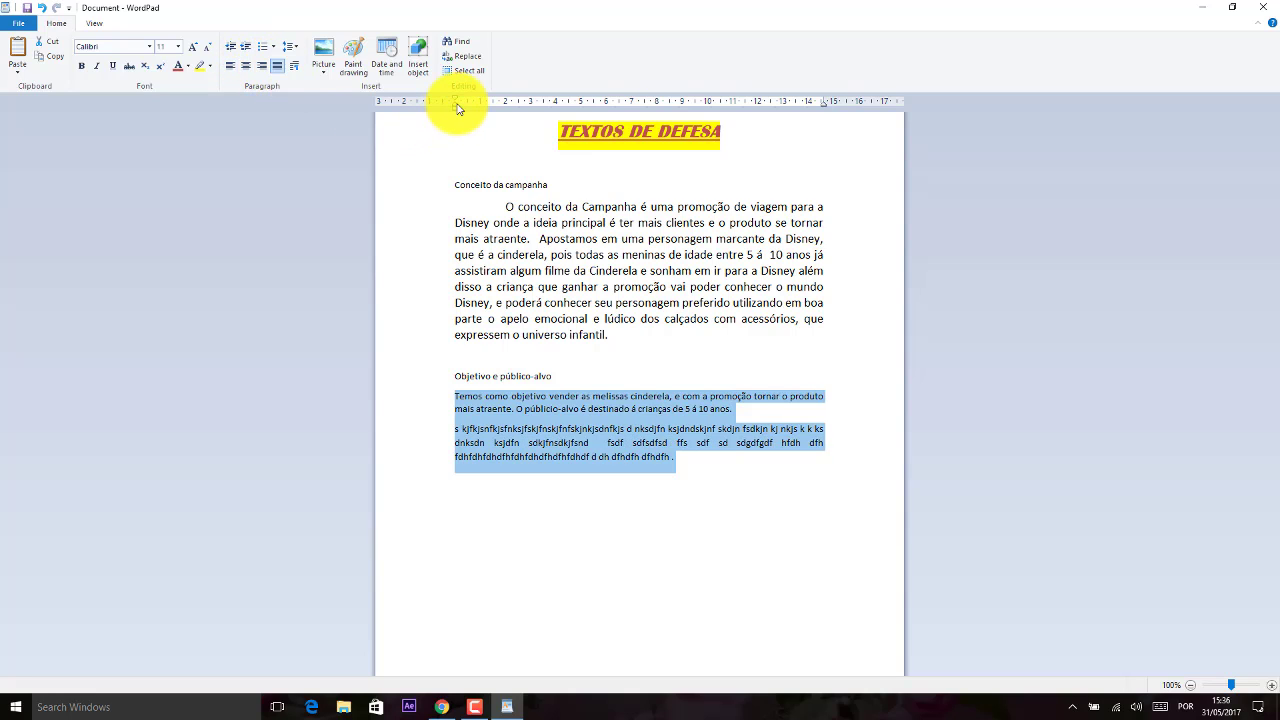
drag(456, 101, 505, 105)
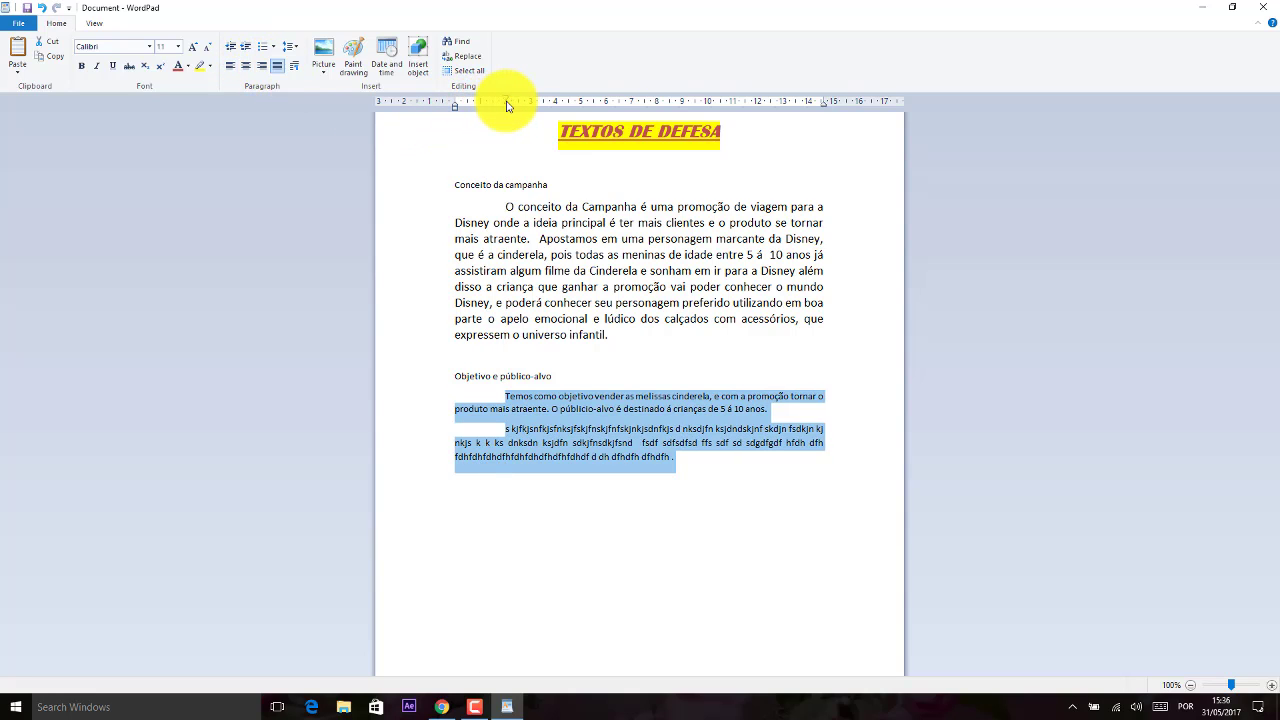
click(178, 47)
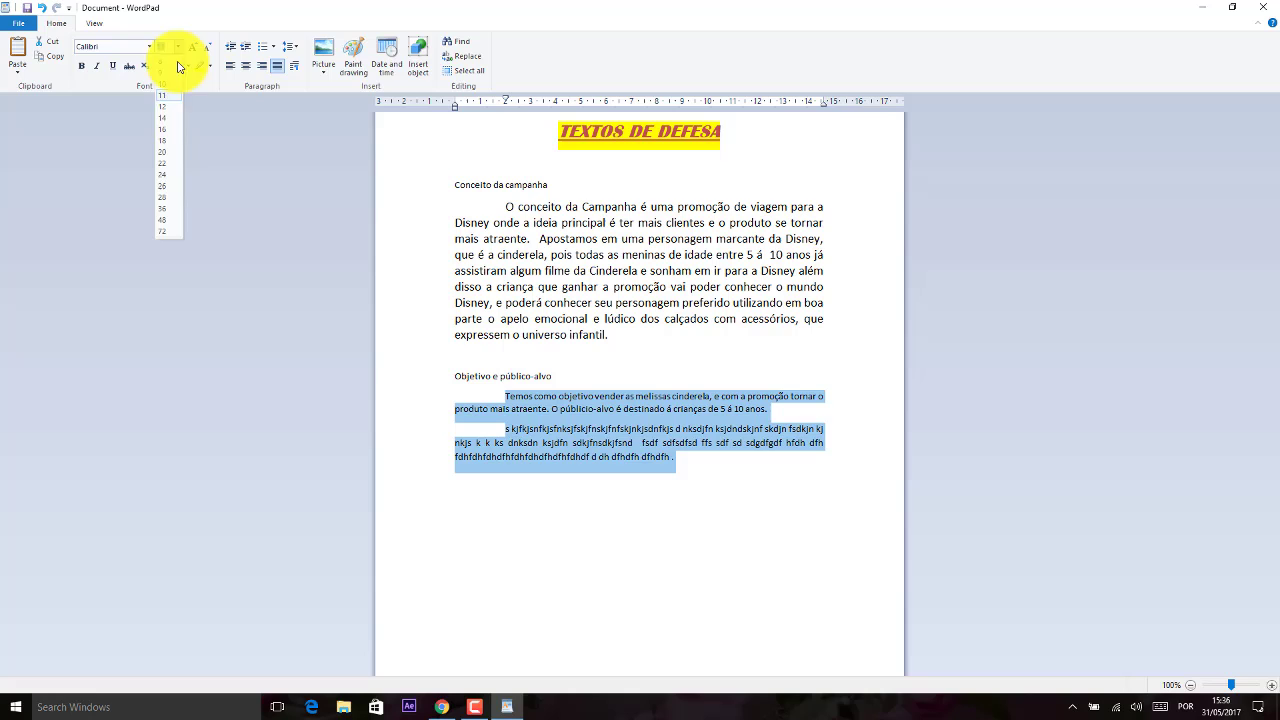
click(167, 127)
click(440, 397)
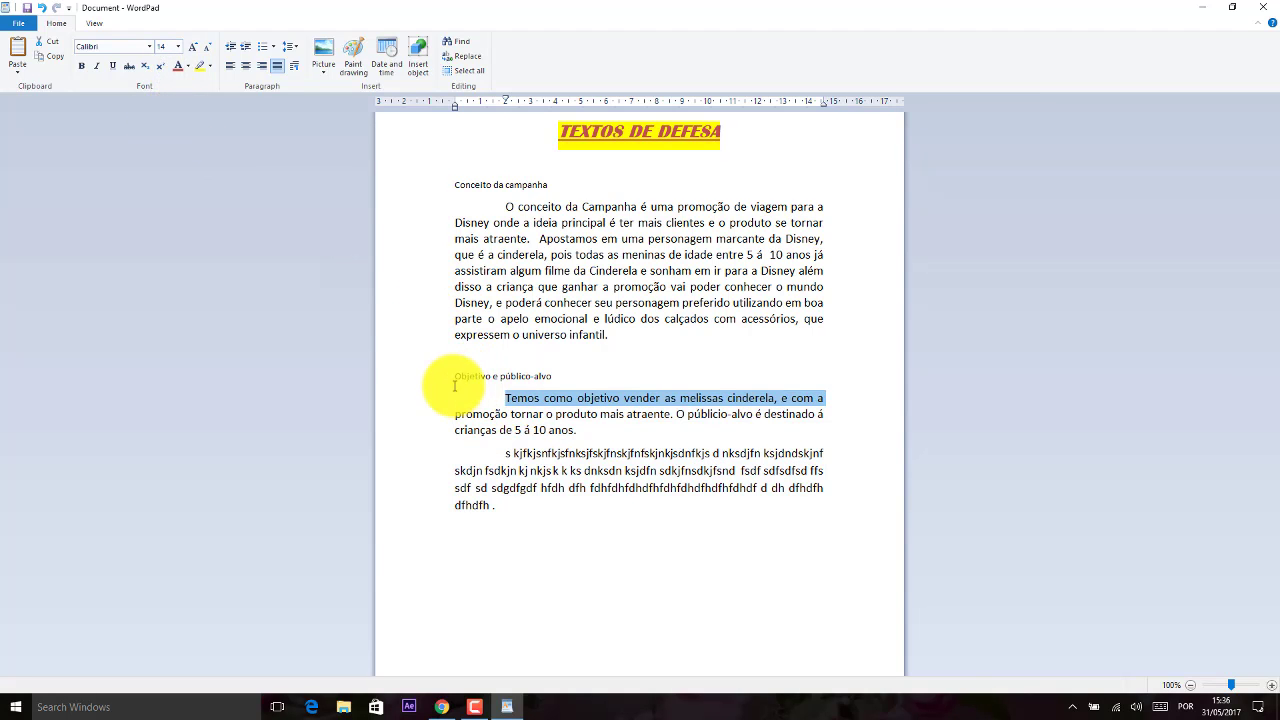
Format the heading "Conceito da campanha" in Arial, bold, underlined, at font size 16
click(418, 378)
click(428, 186)
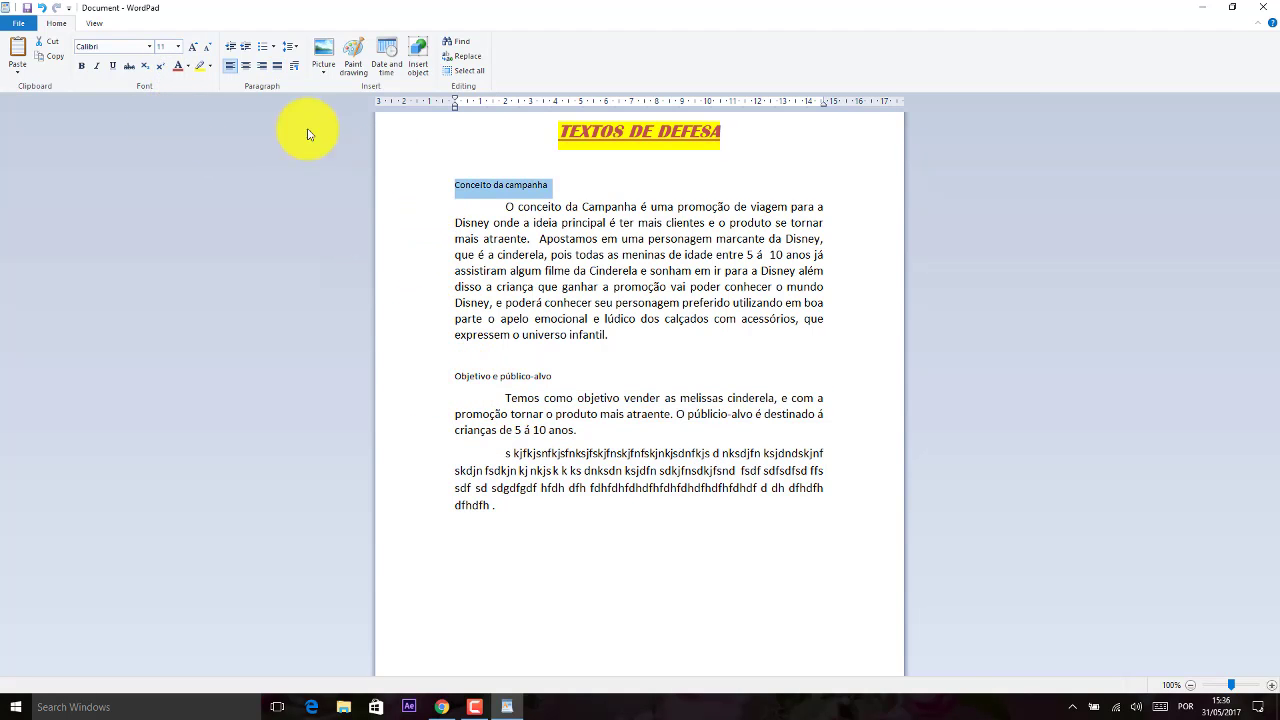
click(153, 50)
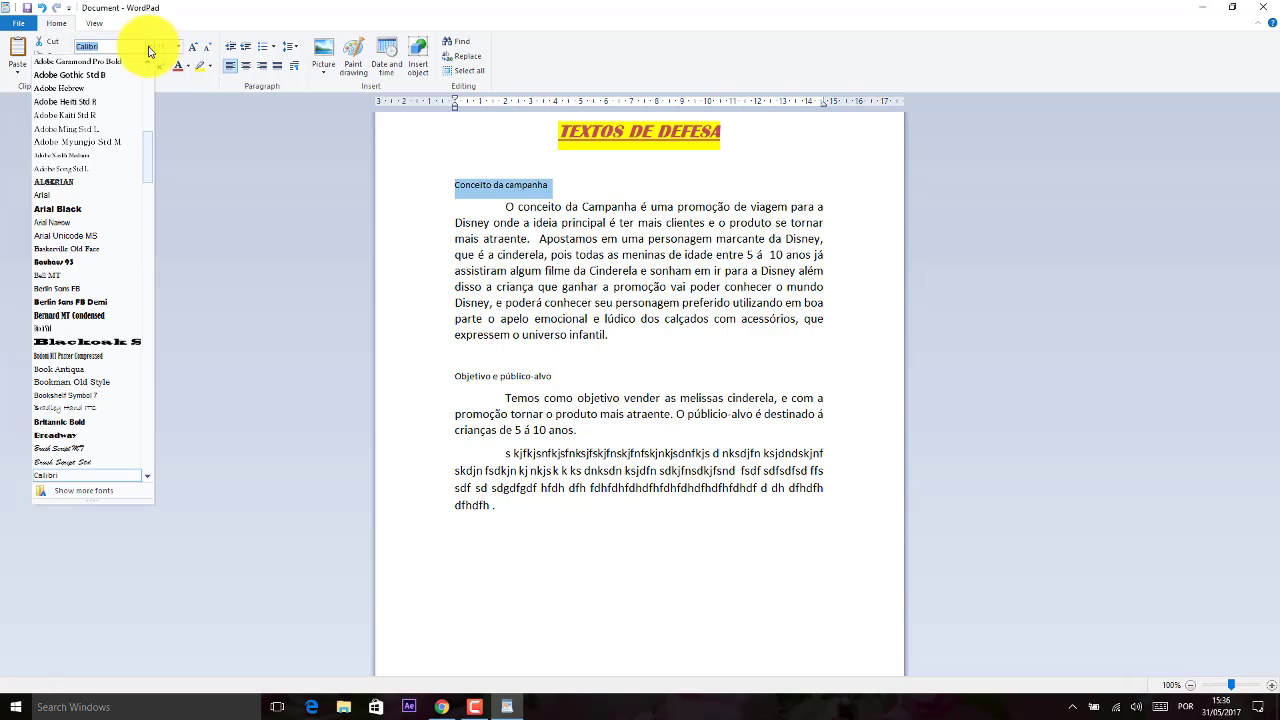
click(72, 197)
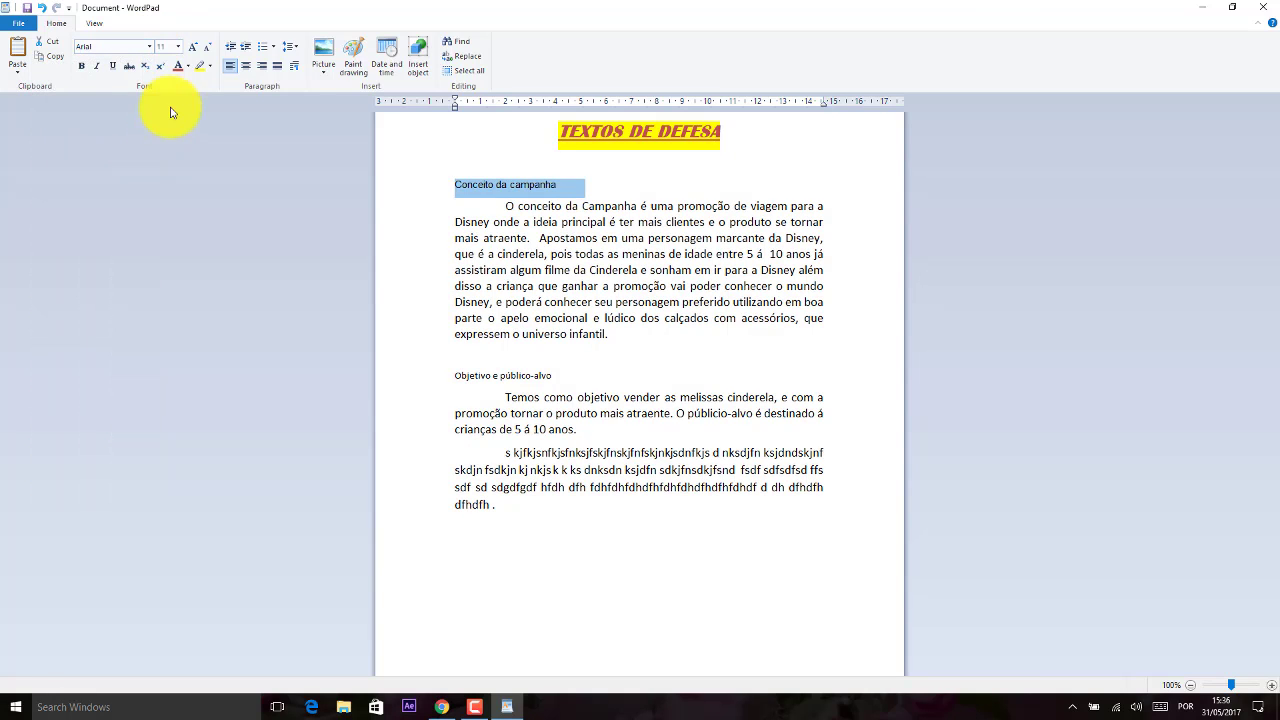
click(84, 68)
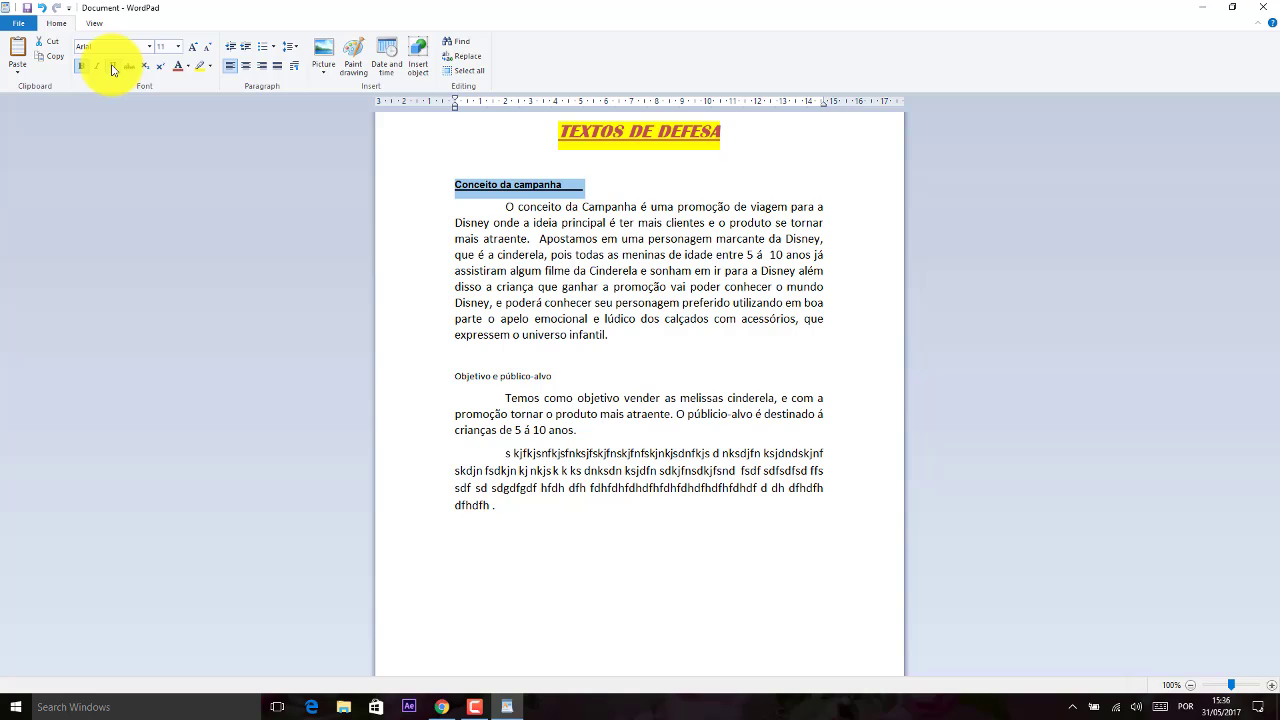
click(179, 47)
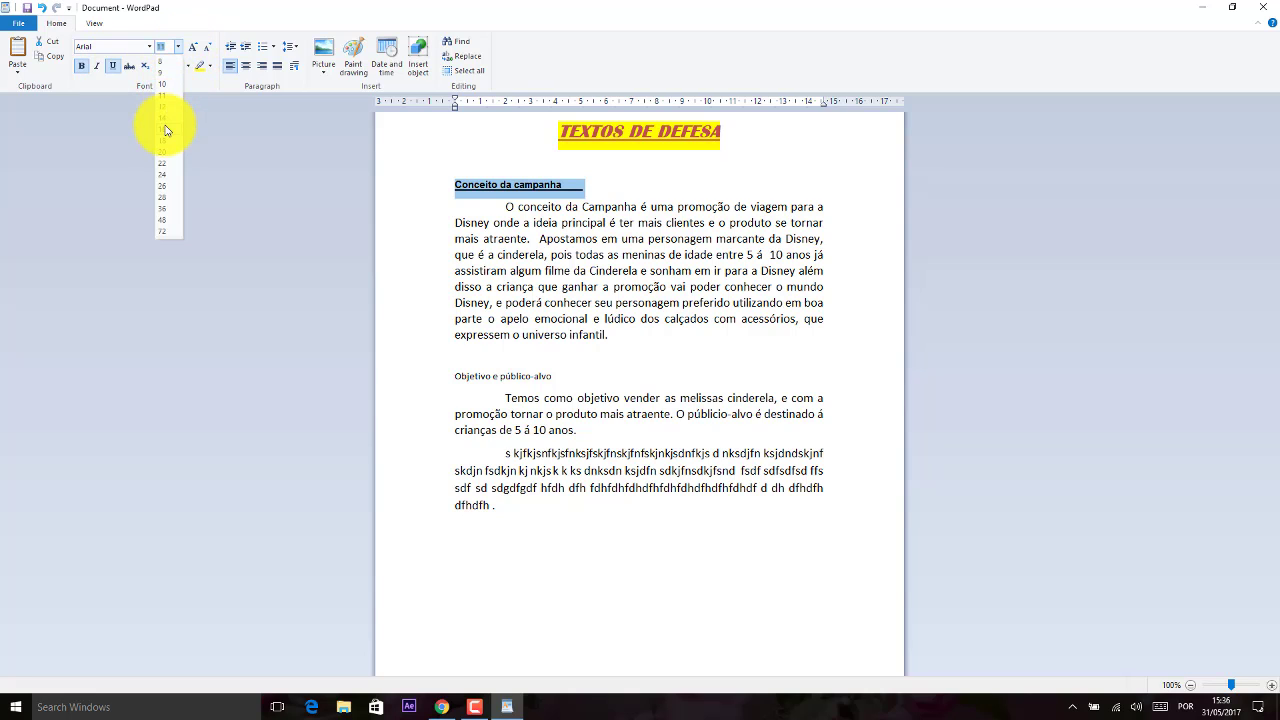
click(166, 119)
click(543, 378)
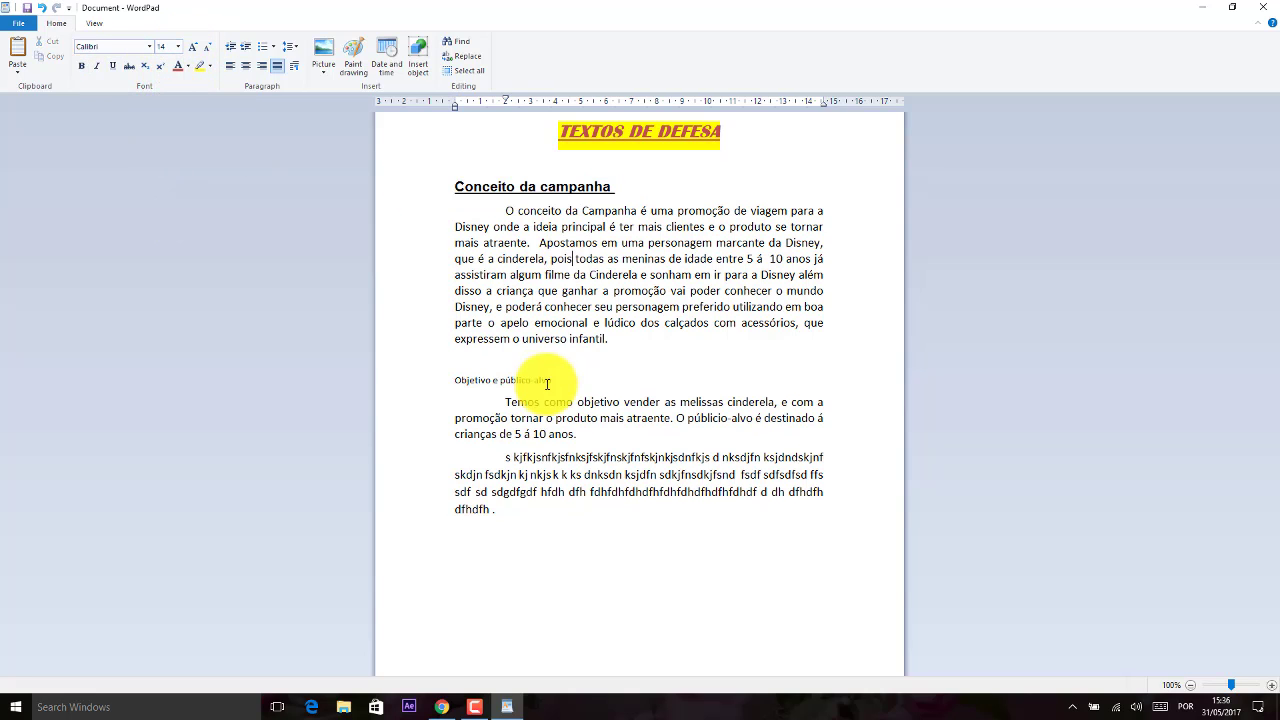
Make the heading "Objetivo e público-alvo" bold and underlined at font size 16, and deselect it
click(399, 379)
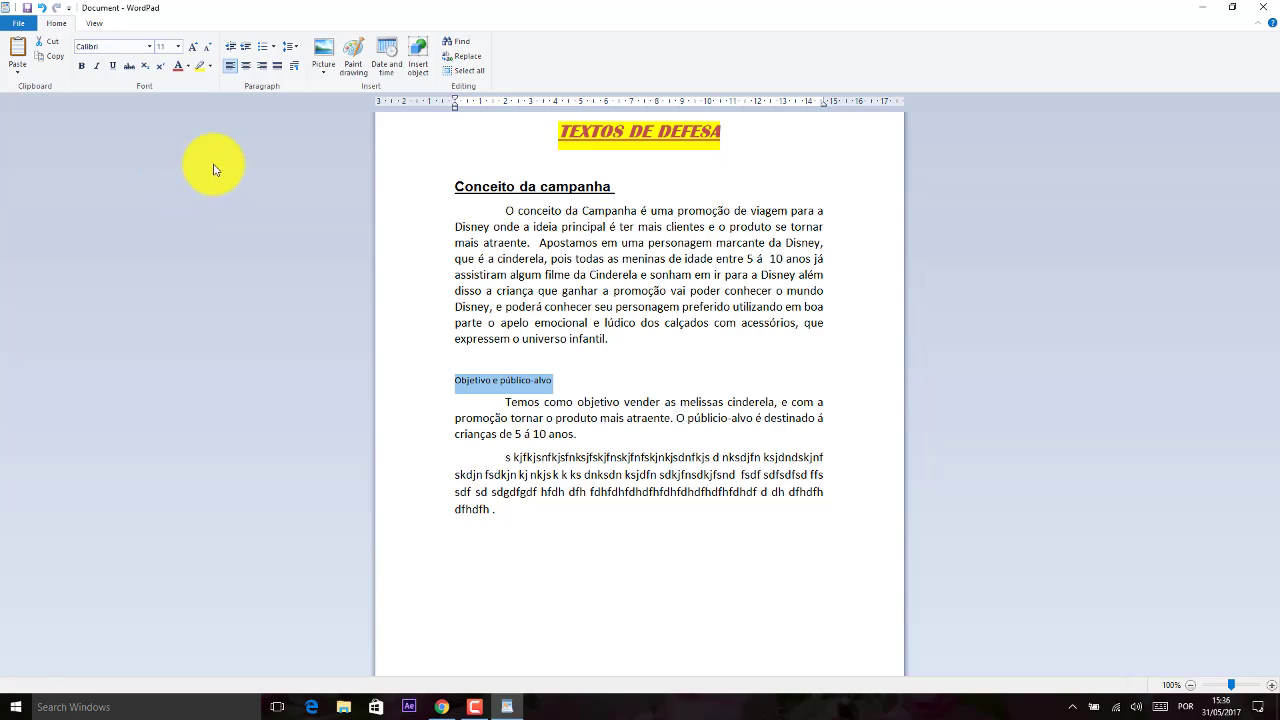
click(83, 67)
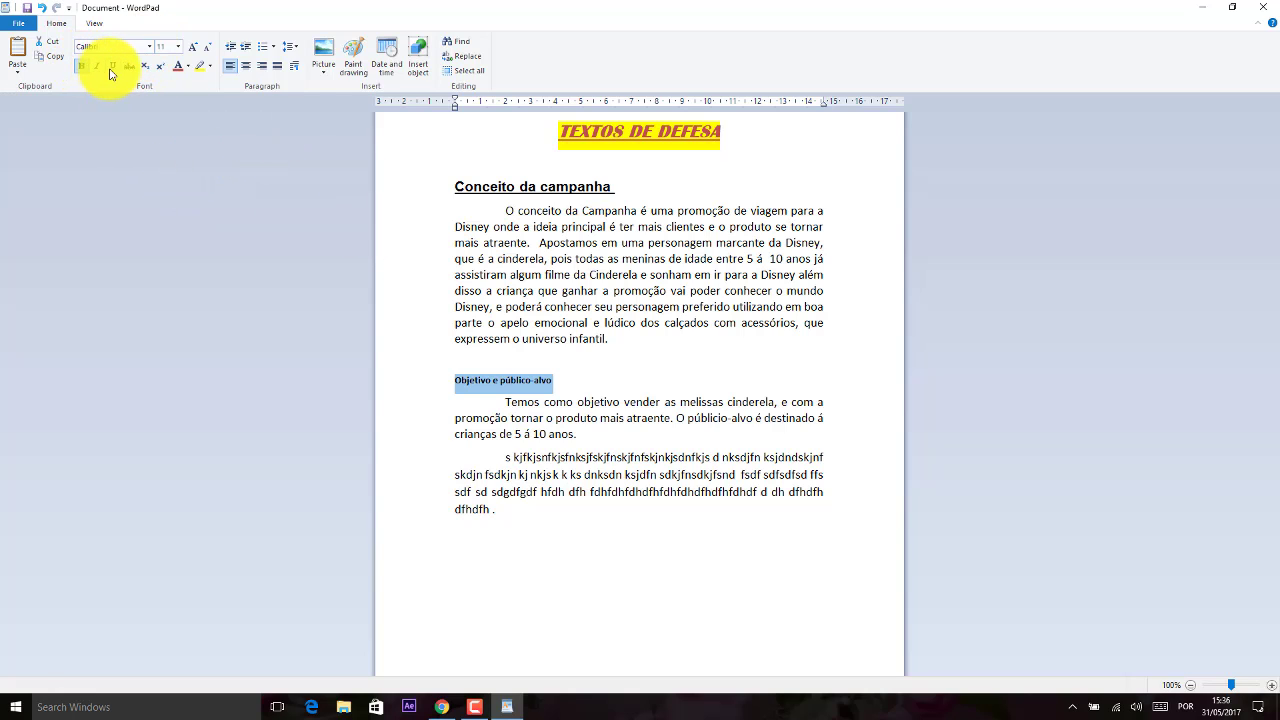
click(177, 47)
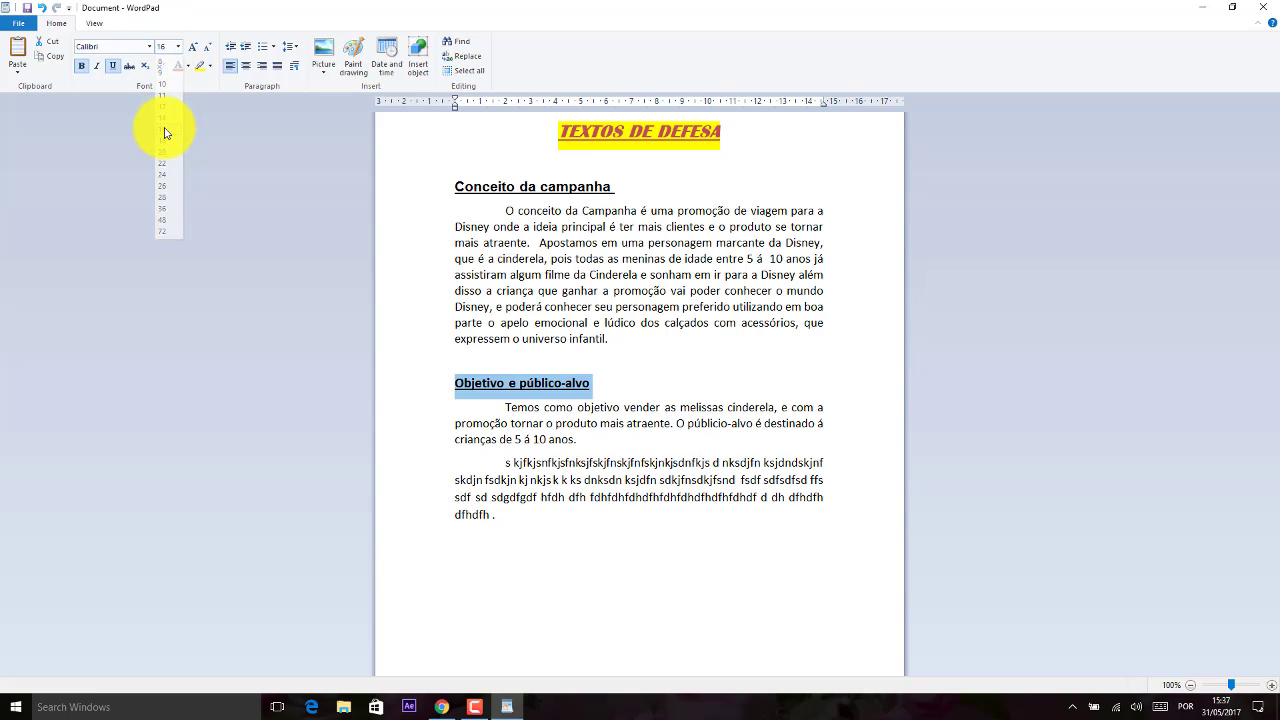
click(163, 122)
click(587, 440)
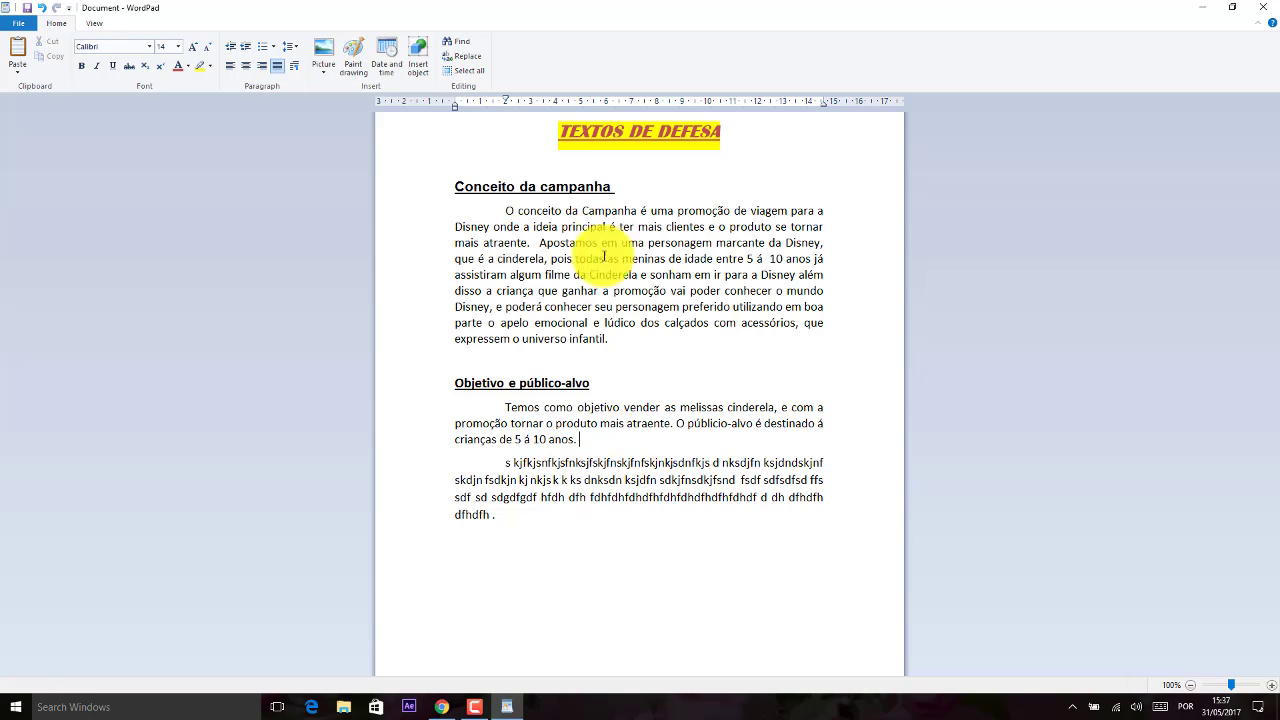
click(638, 521)
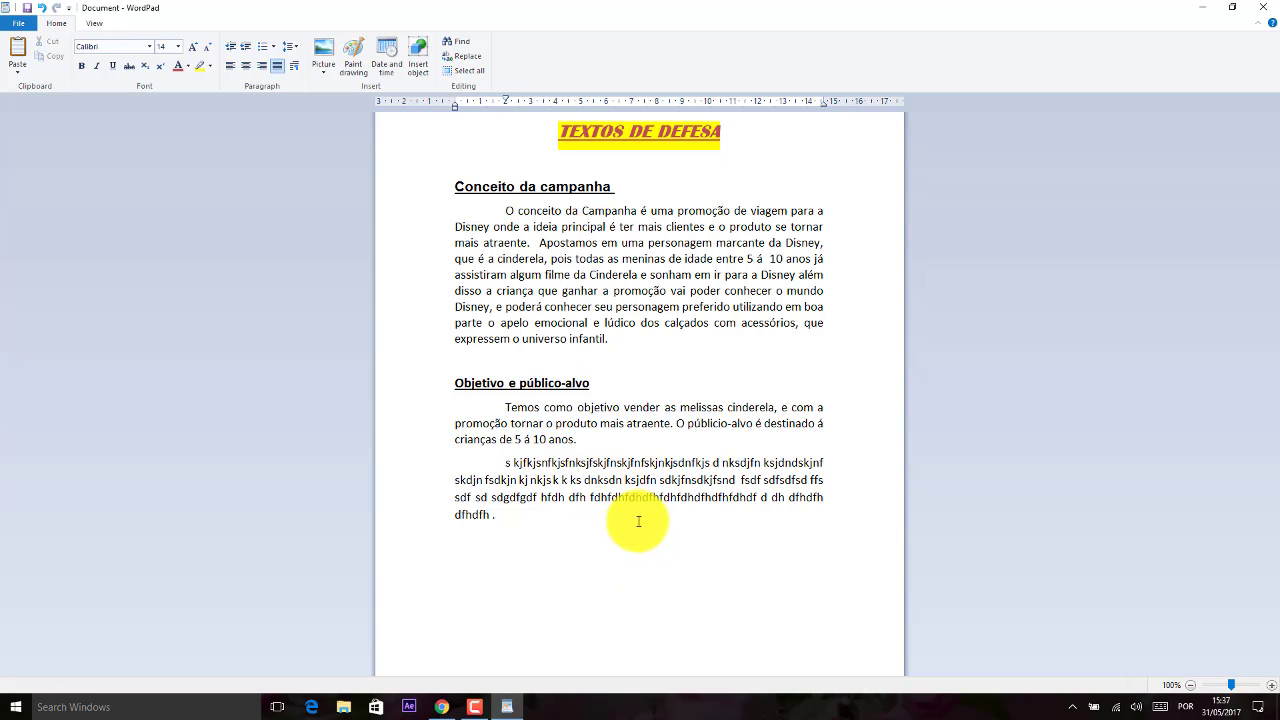